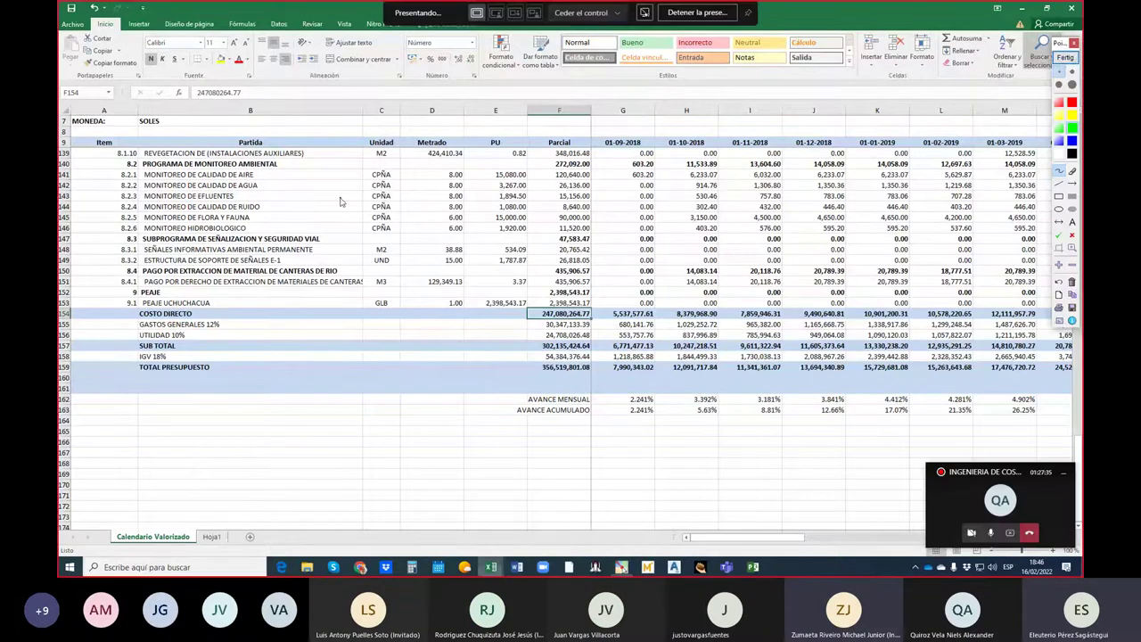
- Outline the itemised works down to COSTO DIRECTO in green and the rows from GASTOS GENERALES to IGV in red
mouse_move(89, 131)
left_mouse_down()
mouse_move(203, 131)
mouse_move(619, 305)
mouse_move(228, 319)
mouse_move(89, 134)
mouse_move(99, 275)
left_mouse_up()
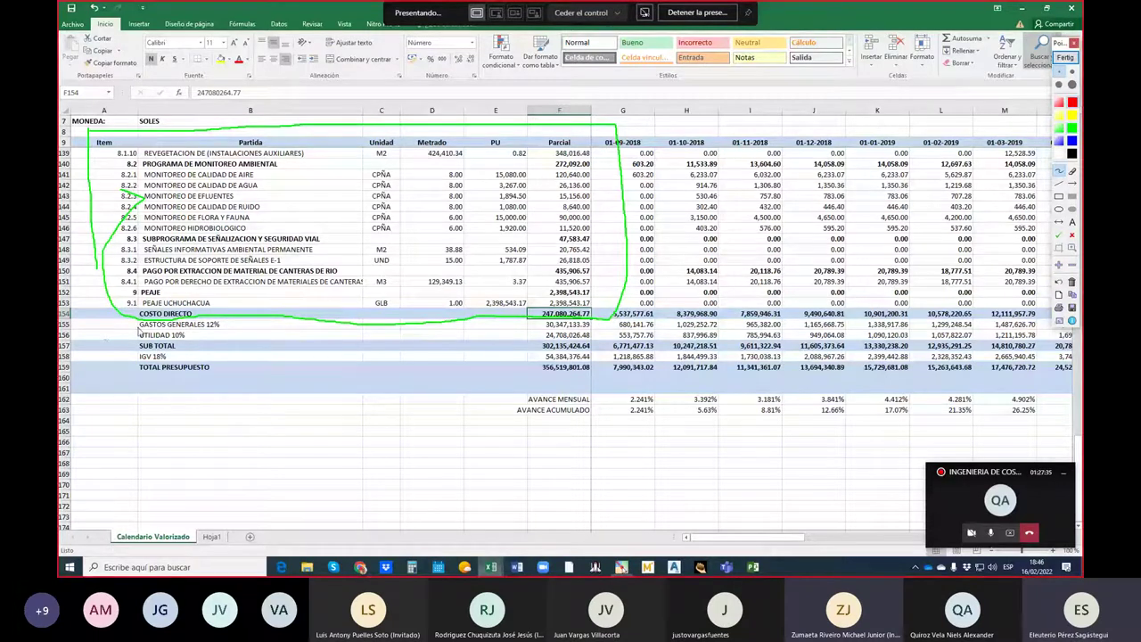
left_click_drag(138, 320, 123, 358)
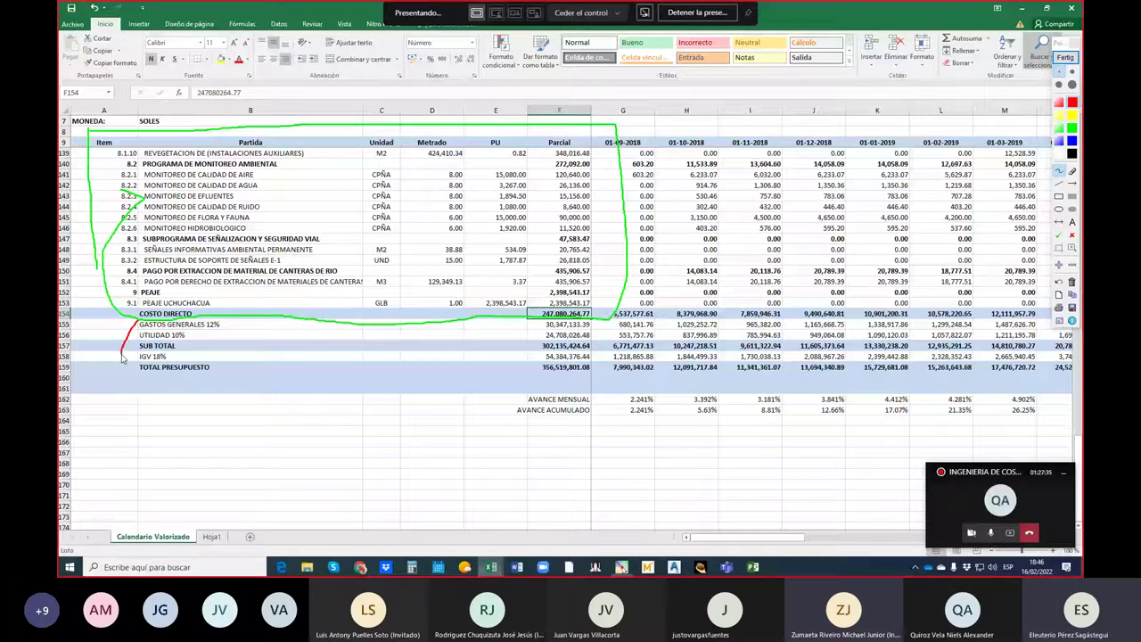
left_click_drag(123, 358, 484, 322)
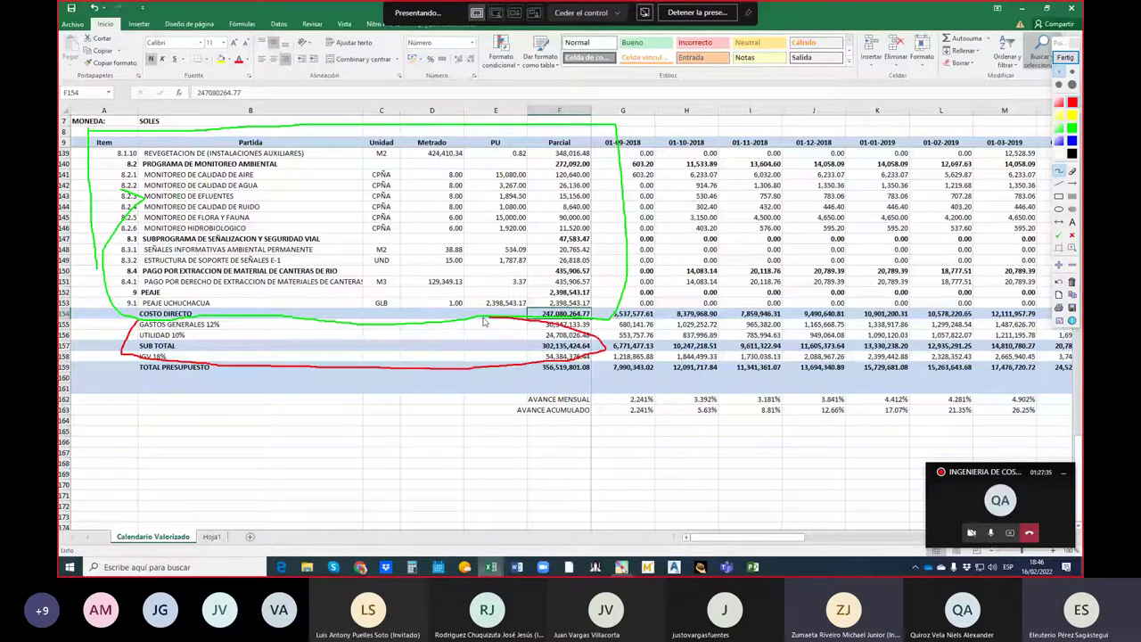
left_click_drag(484, 322, 178, 319)
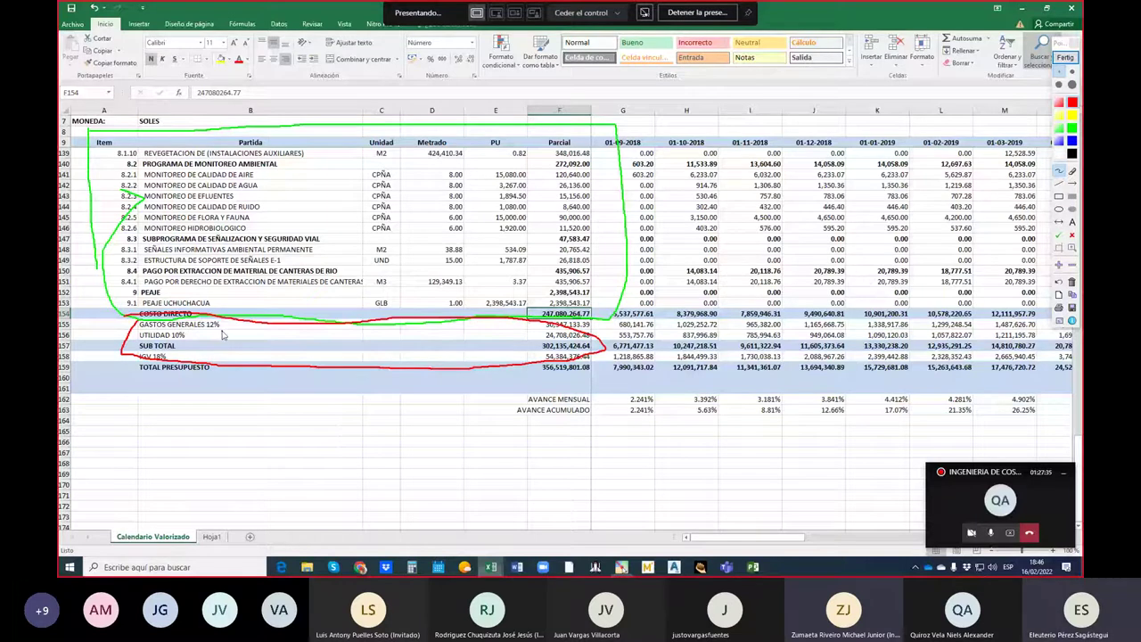
- Draw two red branches from GASTOS GENERALES 12%, label them VD and FI, and leave the annotation mode
left_click_drag(223, 326, 251, 445)
mouse_move(224, 327)
left_mouse_down()
mouse_move(267, 379)
mouse_move(315, 402)
left_mouse_up()
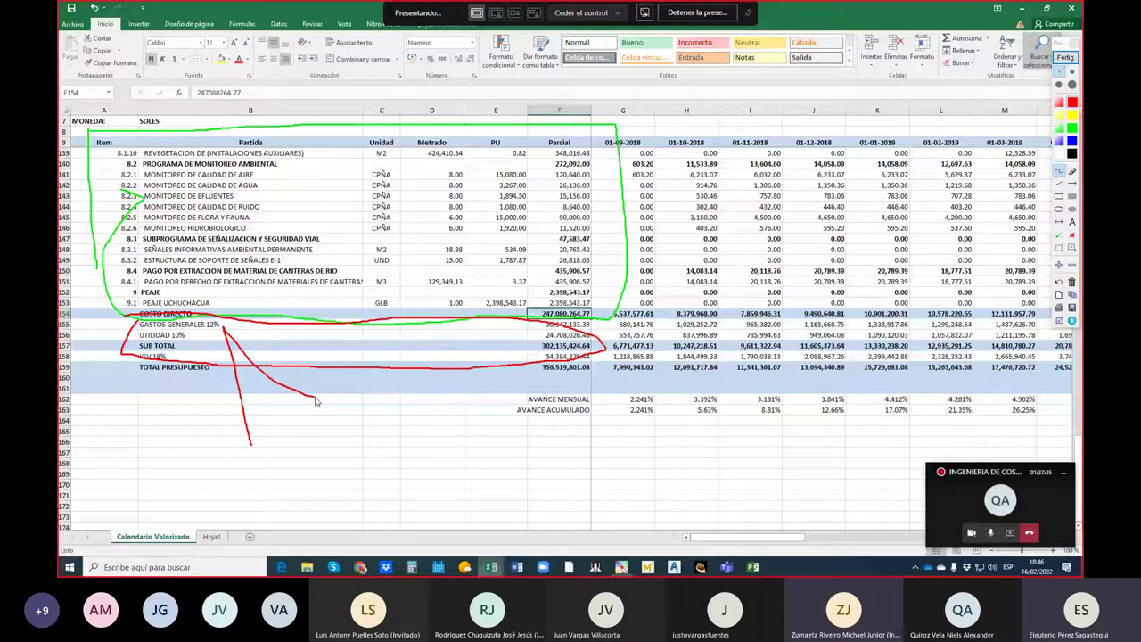
left_click_drag(322, 392, 334, 389)
left_click_drag(340, 392, 340, 409)
mouse_move(262, 438)
left_mouse_down()
mouse_move(265, 462)
mouse_move(277, 437)
mouse_move(293, 472)
mouse_move(304, 437)
mouse_move(315, 469)
left_mouse_up()
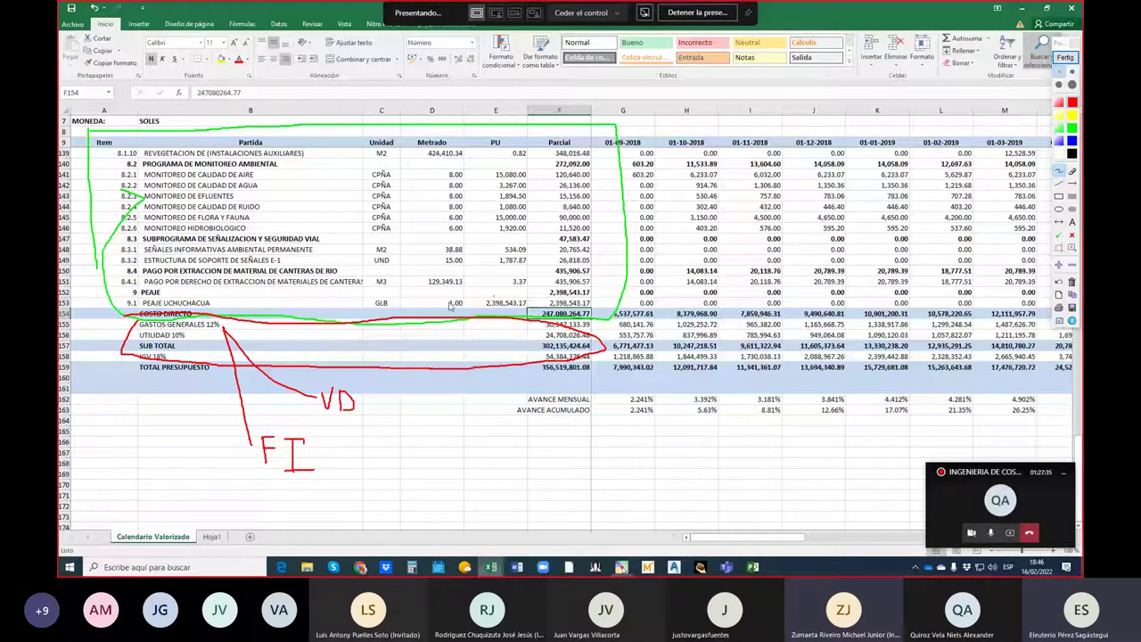
left_click_drag(599, 287, 599, 314)
key("alt+s")
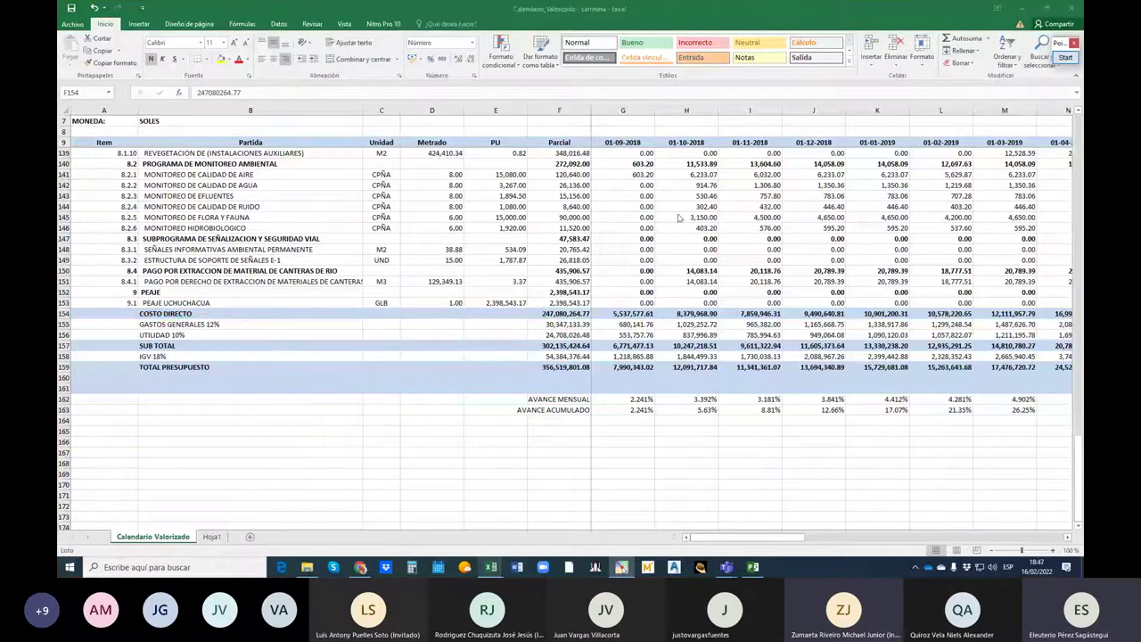
- Switch to the Gastos Generales workbook and examine the quantity, participation, salary and subtotal cells of table 1.1 Personal Profesional Principal
left_click(490, 567)
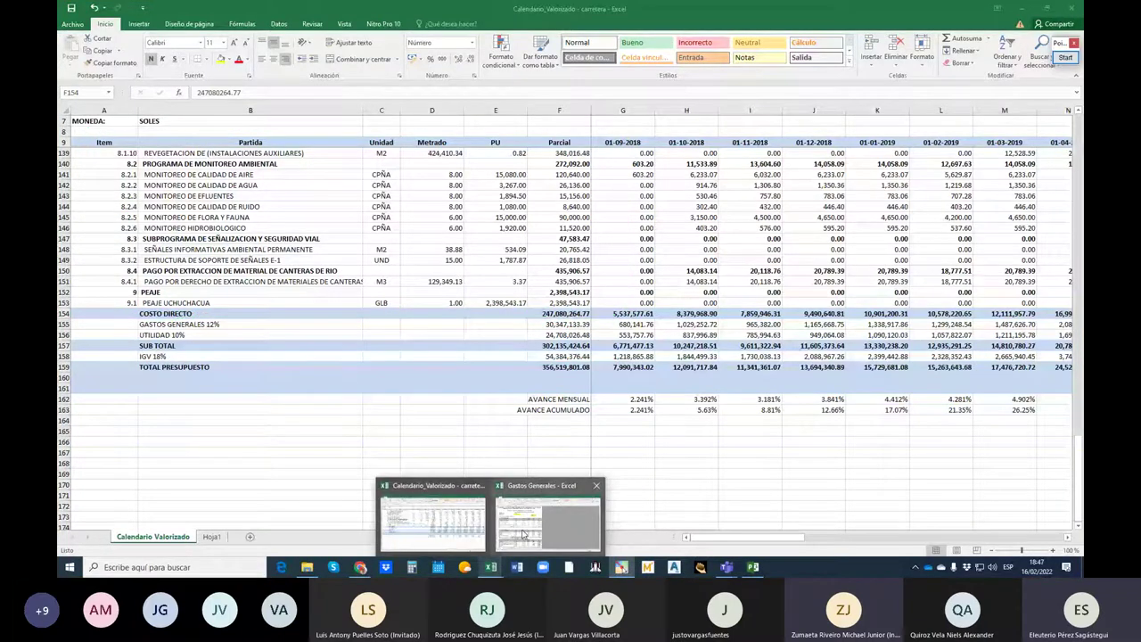
left_click(524, 533)
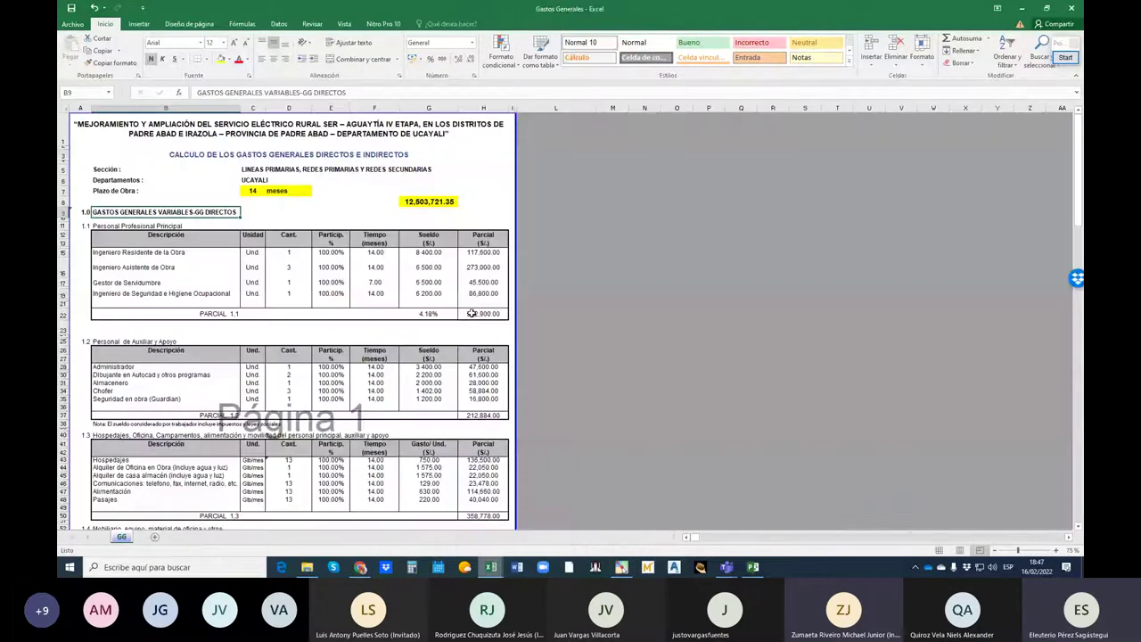
left_click(472, 312)
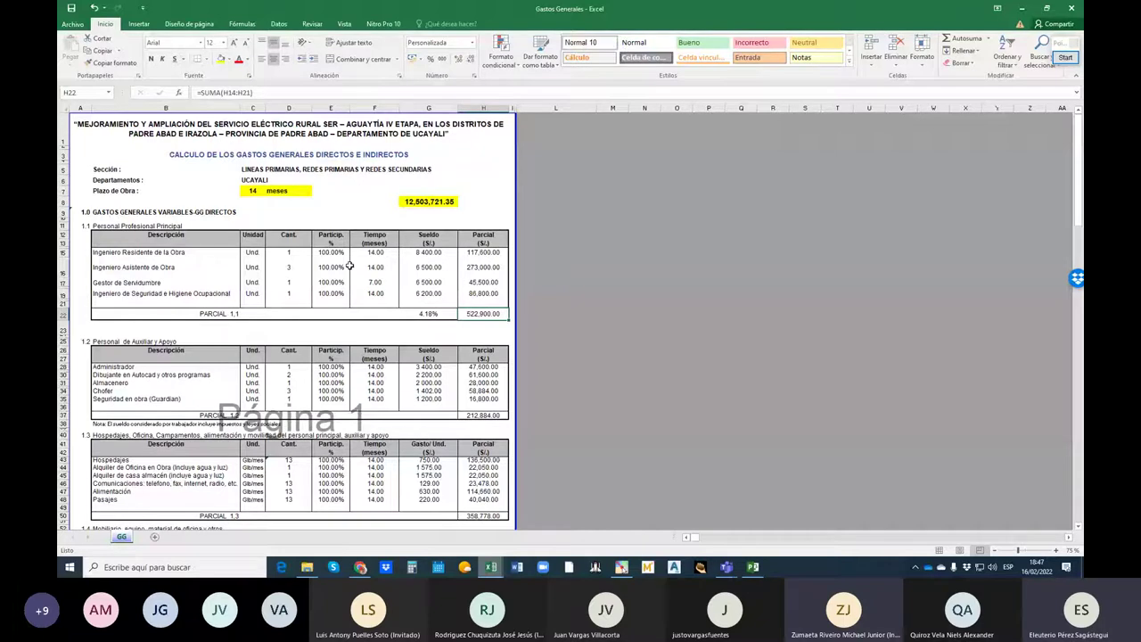
left_click(426, 255)
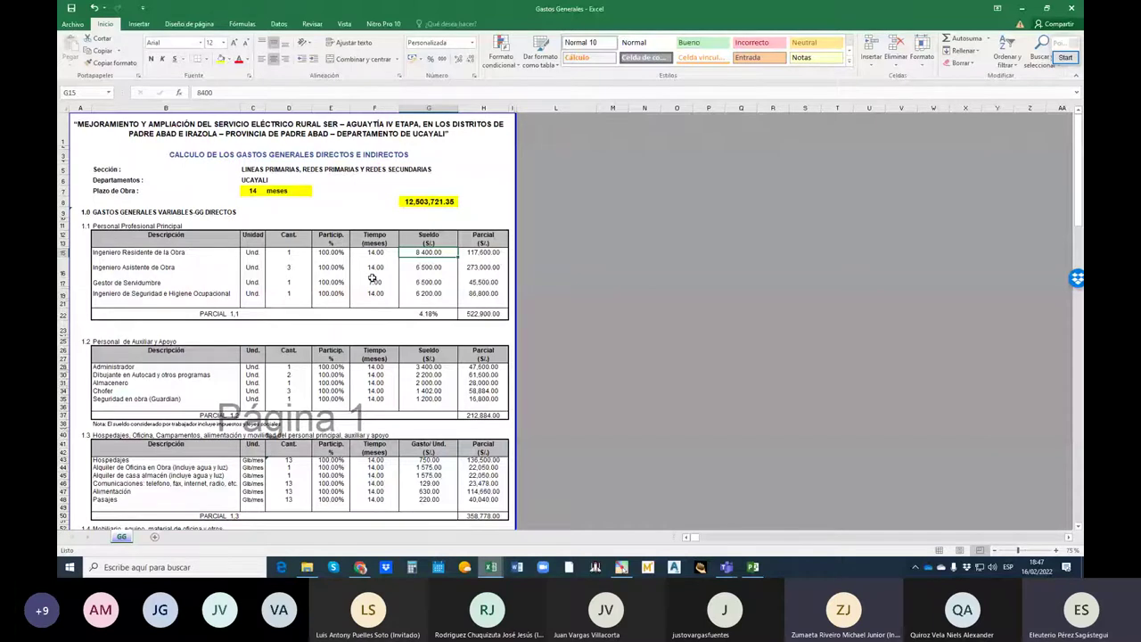
left_click(289, 253)
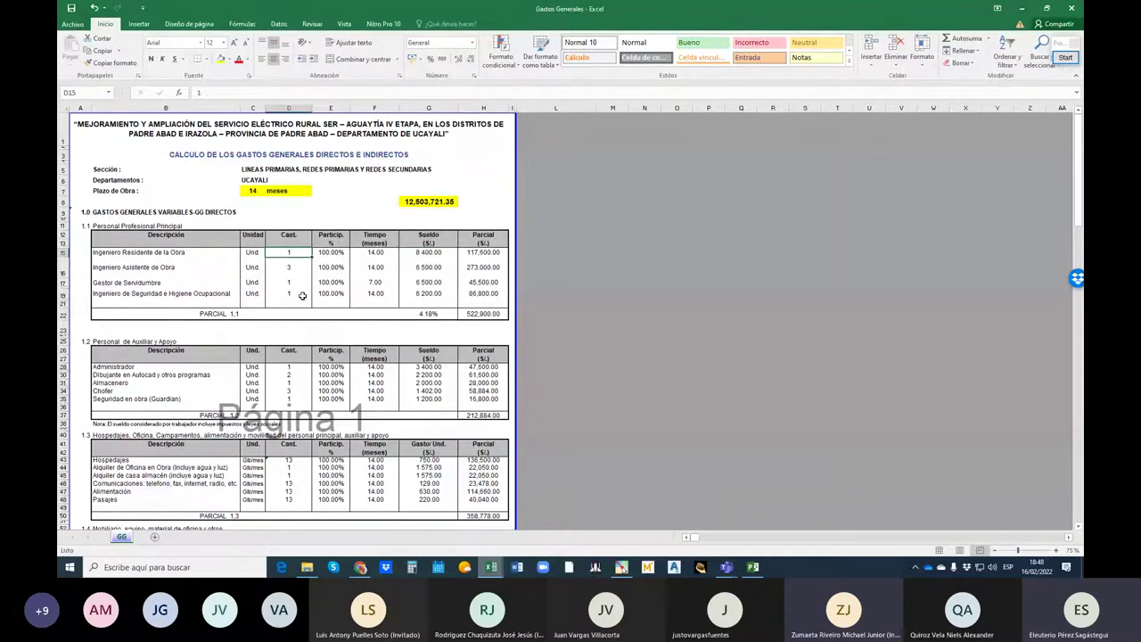
left_click(330, 254)
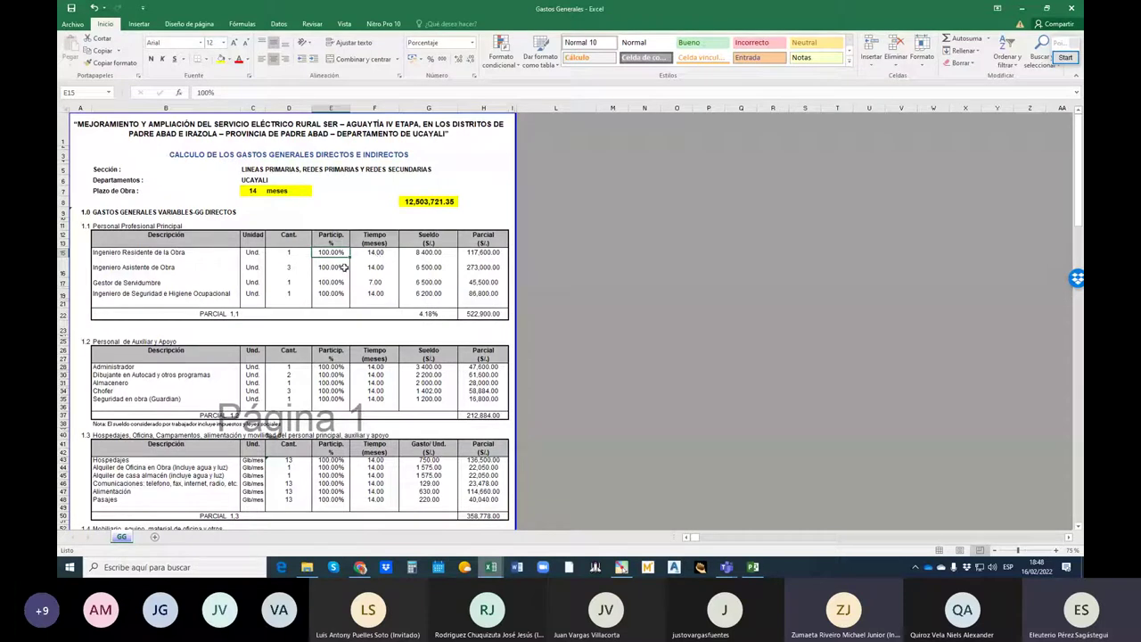
key("Down")
key("Down")
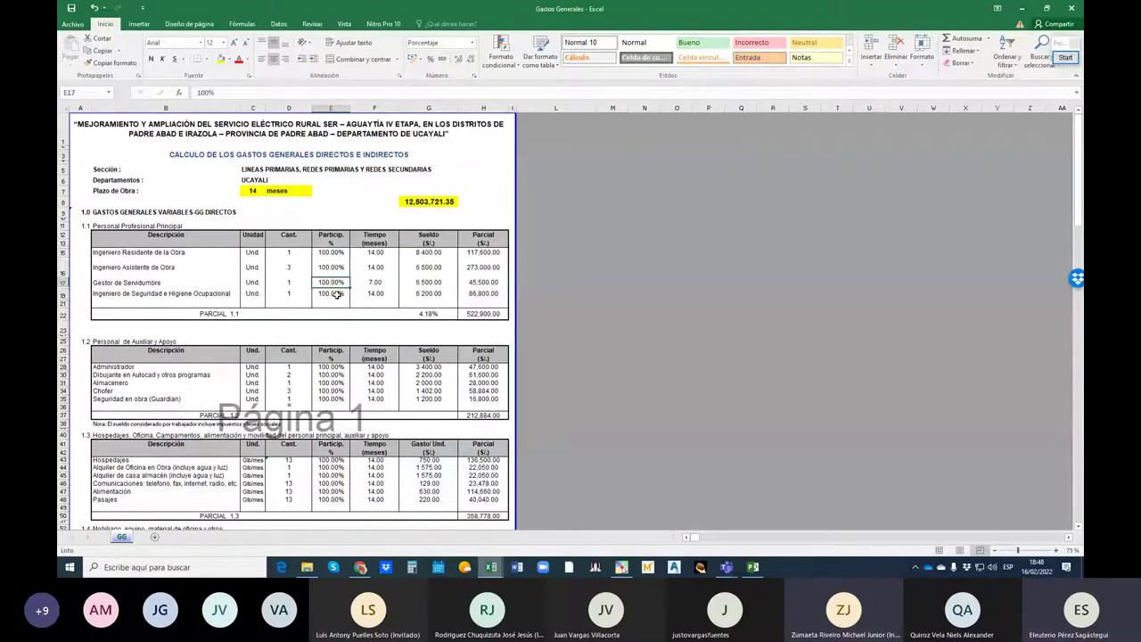
left_click(336, 295)
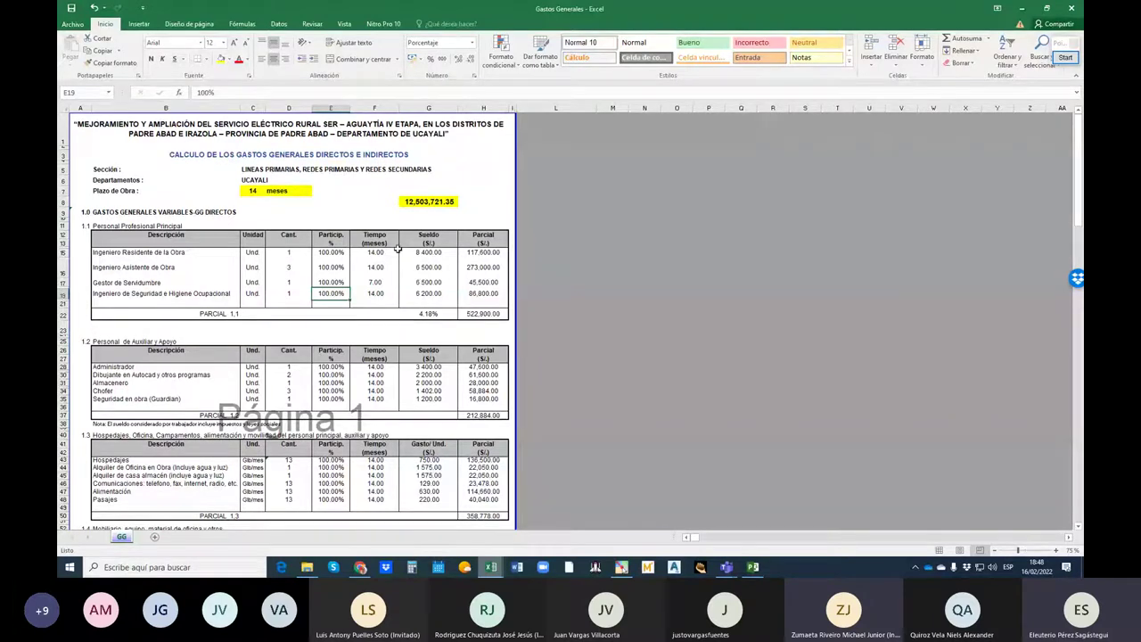
left_click(337, 269)
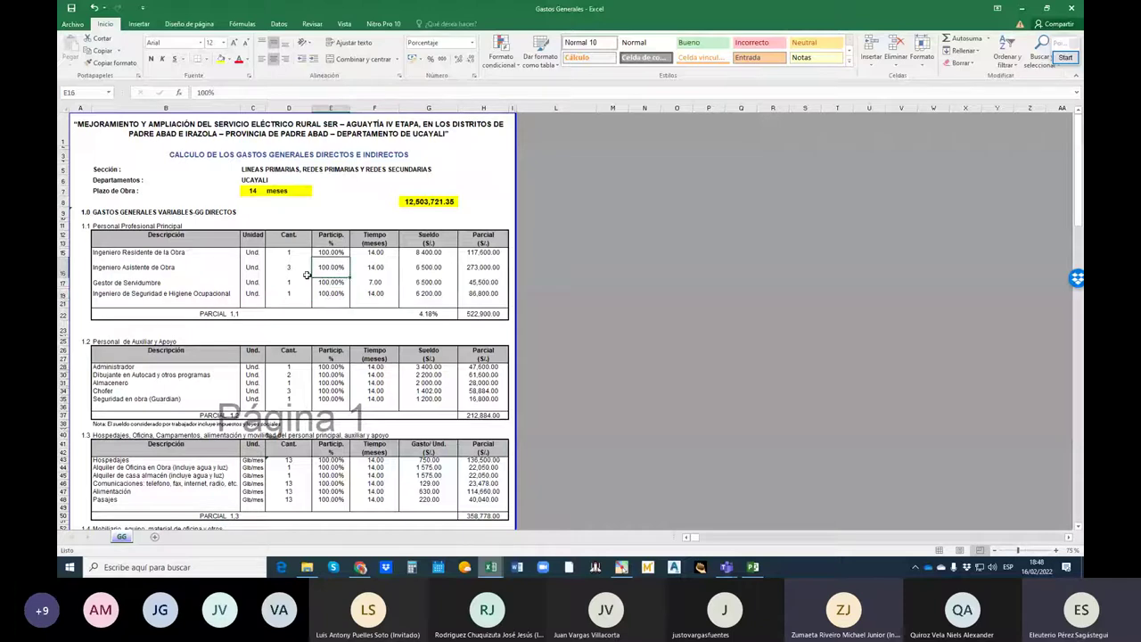
left_click(291, 265)
left_click(330, 264)
- Look through the variable overhead tables down to section 2.1 and inspect the participation percentage of the Contador
scroll(436, 317, "down", 1)
scroll(437, 316, "down", 1)
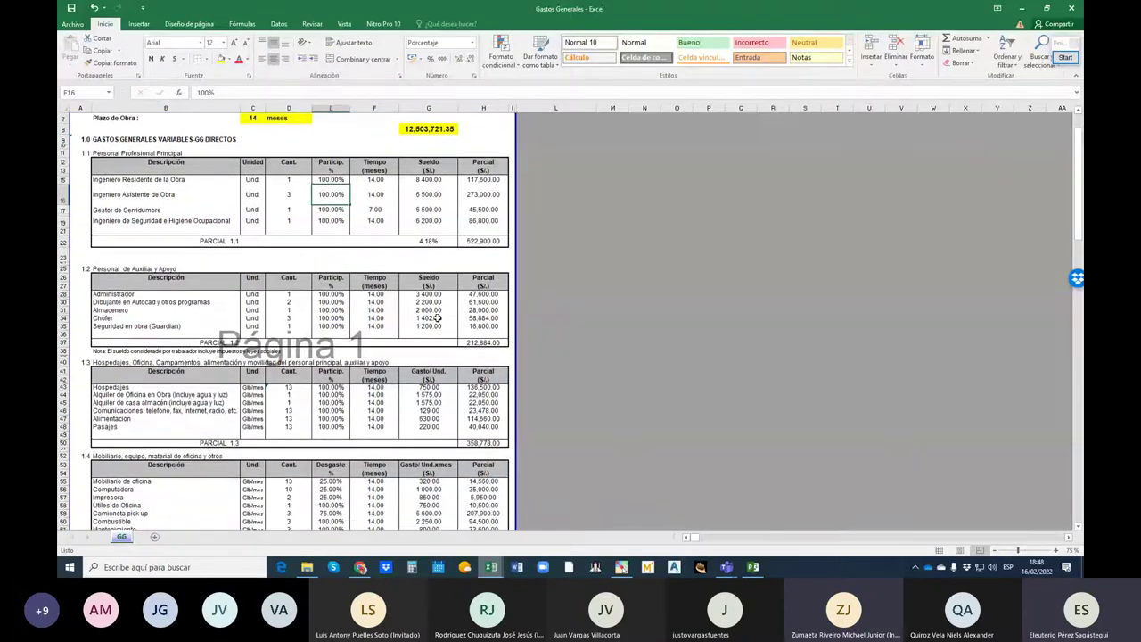
scroll(437, 317, "down", 1)
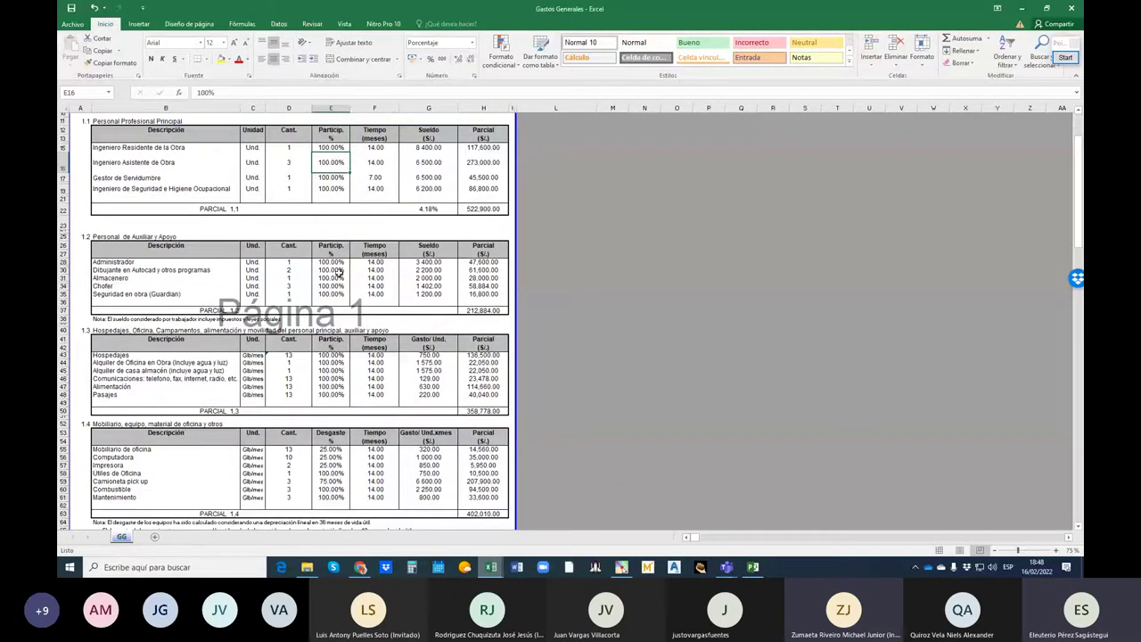
left_click(305, 264)
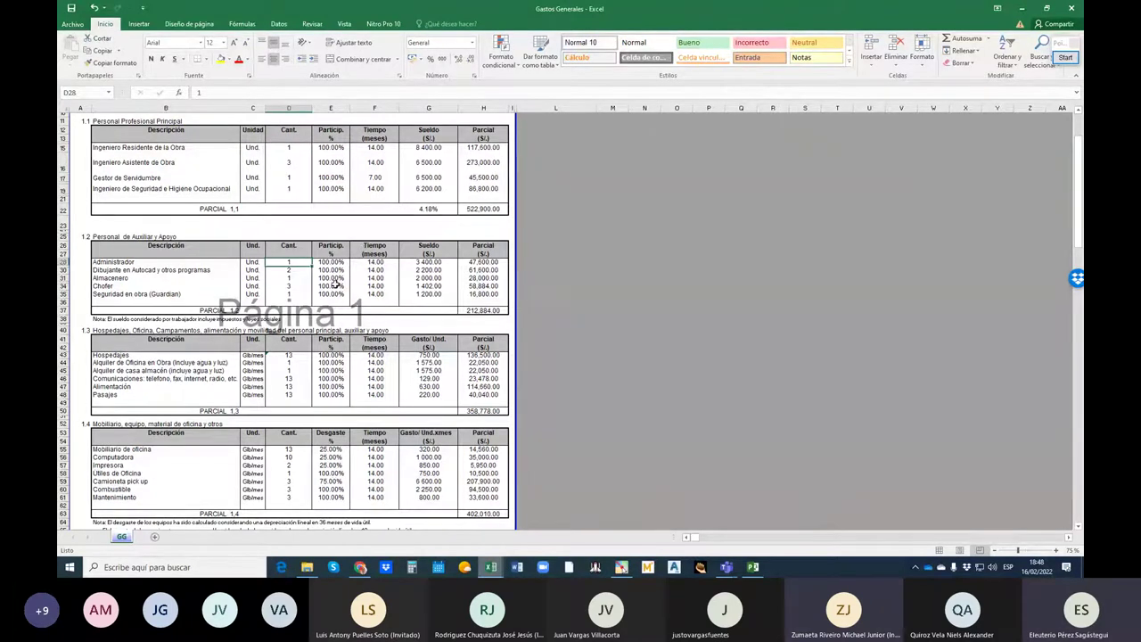
scroll(334, 283, "down", 7)
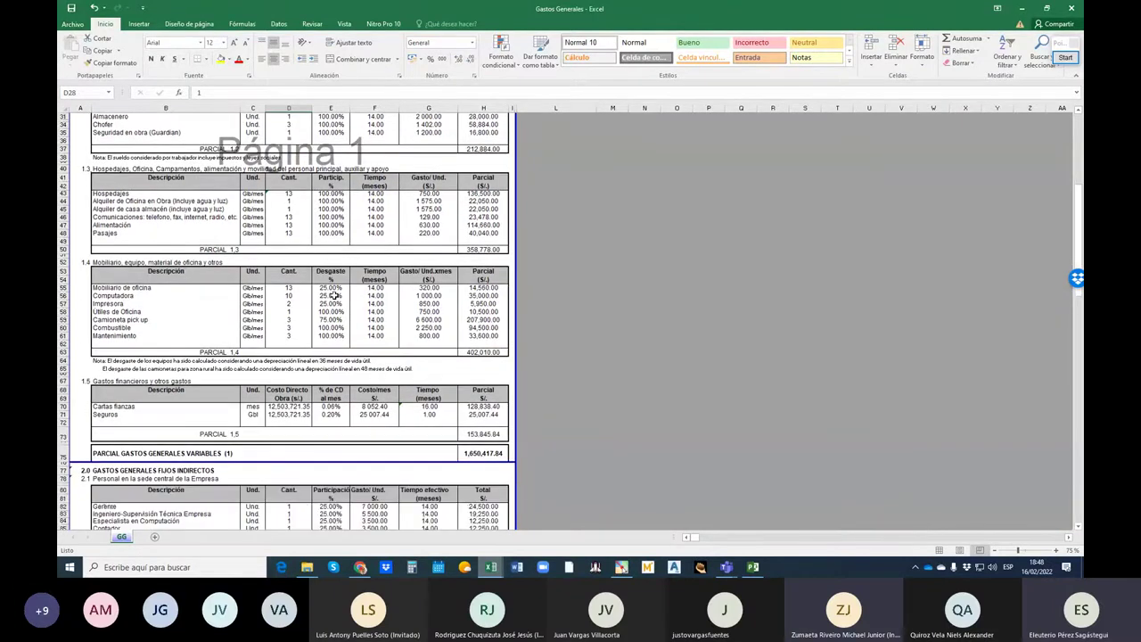
scroll(334, 296, "down", 4)
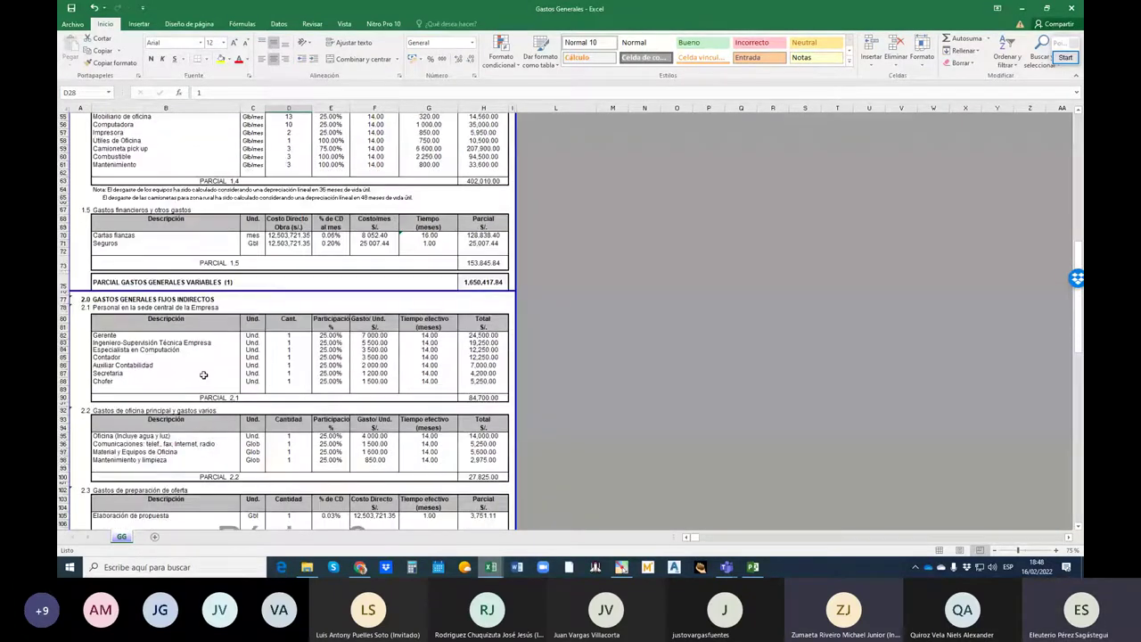
left_click(124, 359)
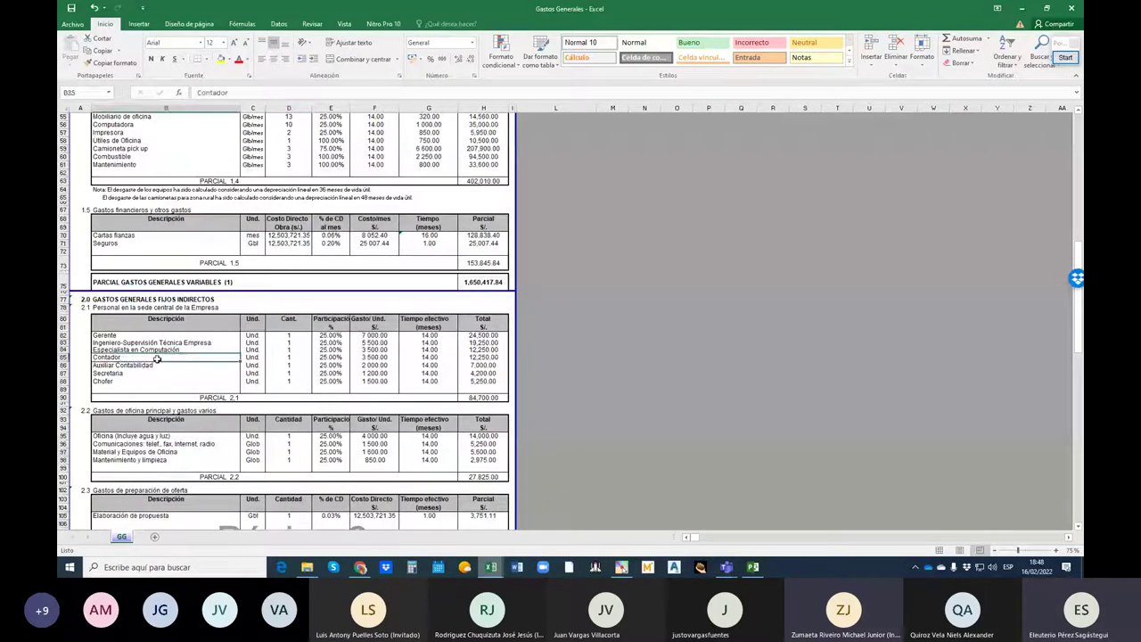
left_click(337, 356)
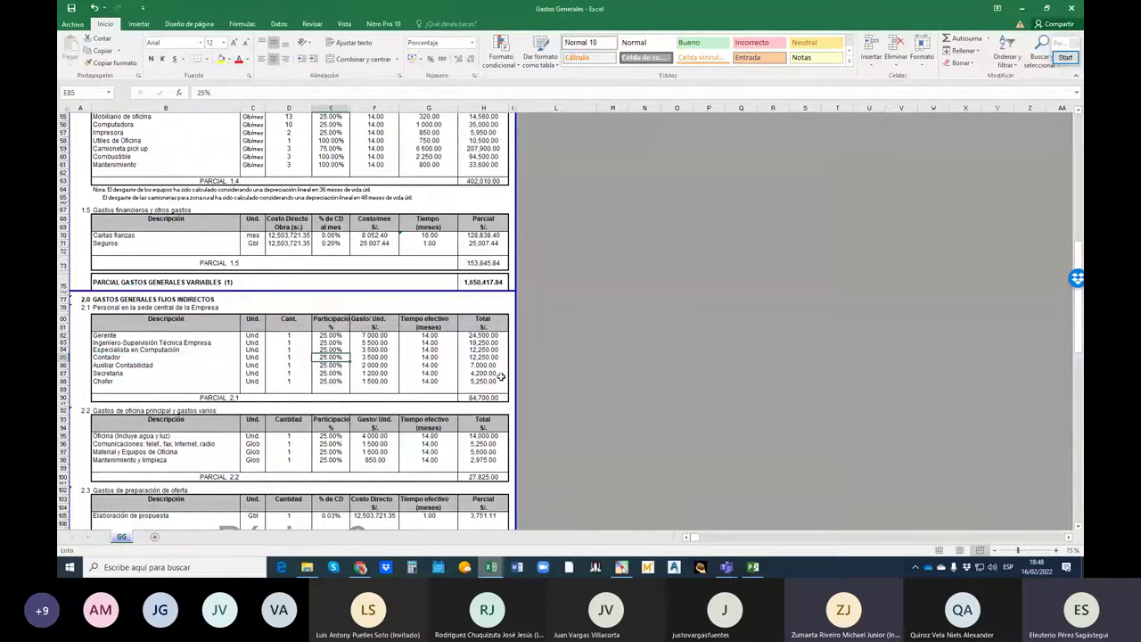
- Return to table 1.2 Personal de Auxiliar y Apoyo and review its job positions, quantities, participation and the draughtsman's salary
scroll(398, 385, "up", 15)
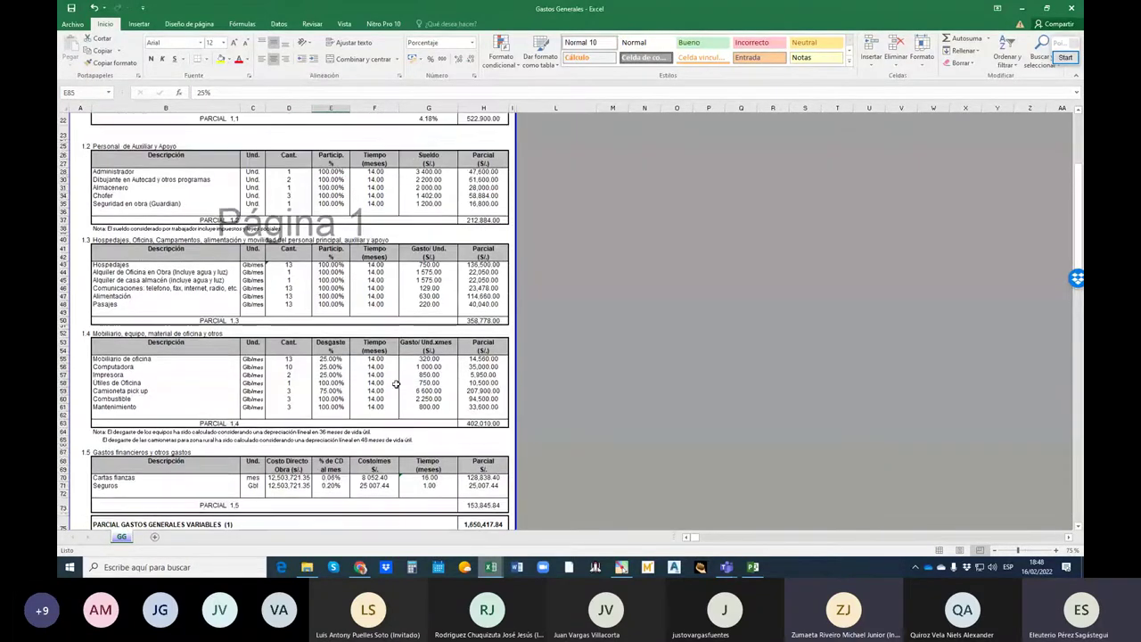
scroll(396, 384, "down", 2)
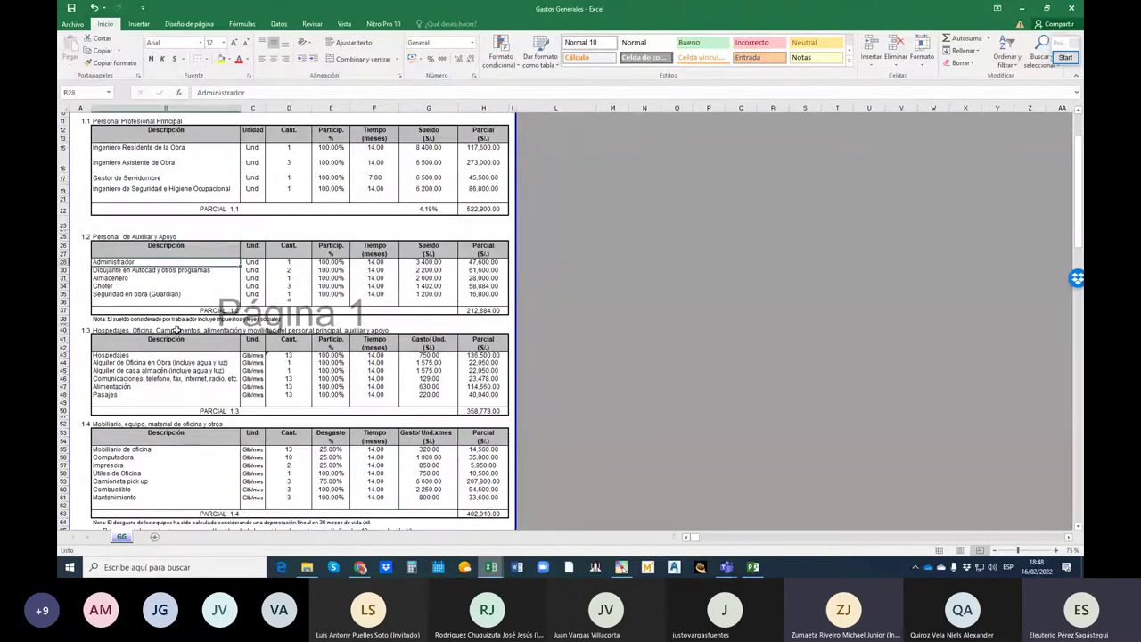
left_click(149, 271)
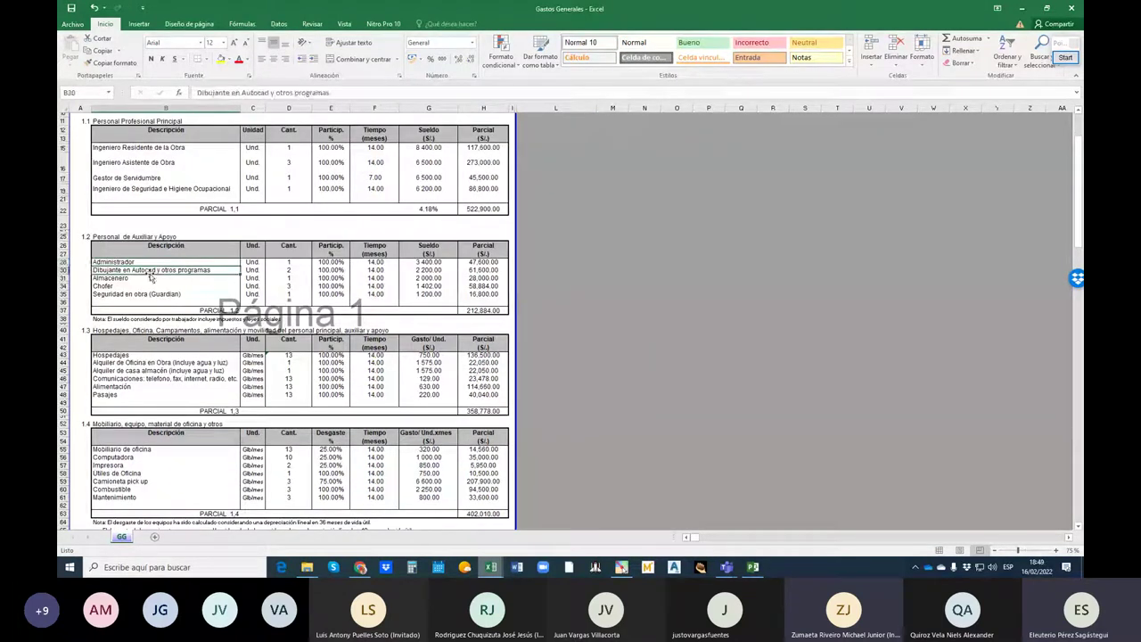
left_click(289, 270)
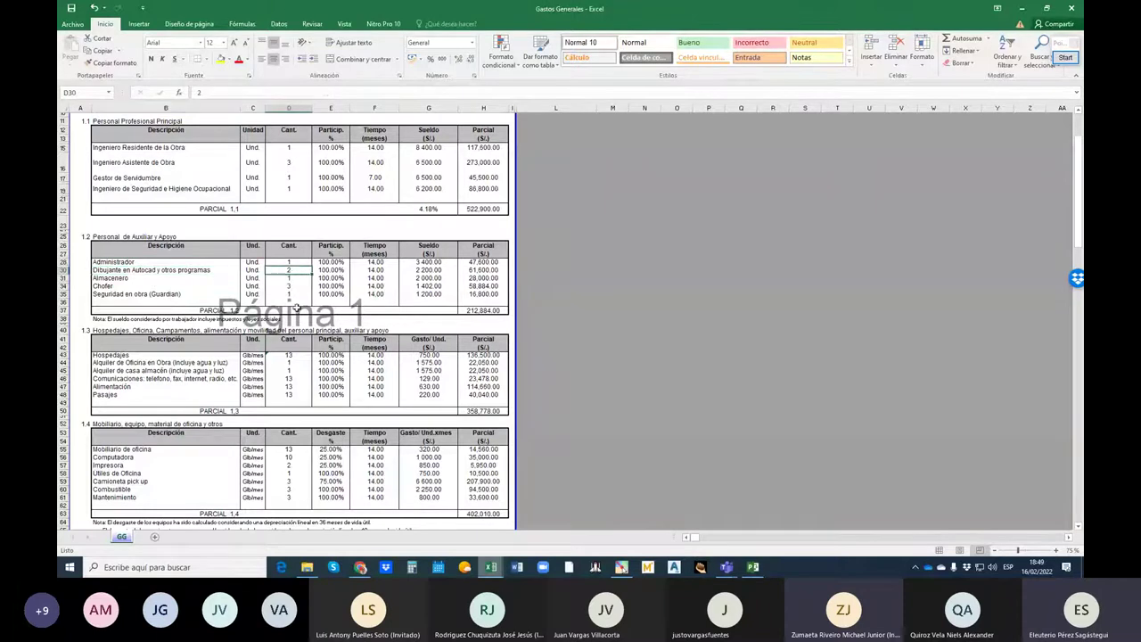
left_click(332, 270)
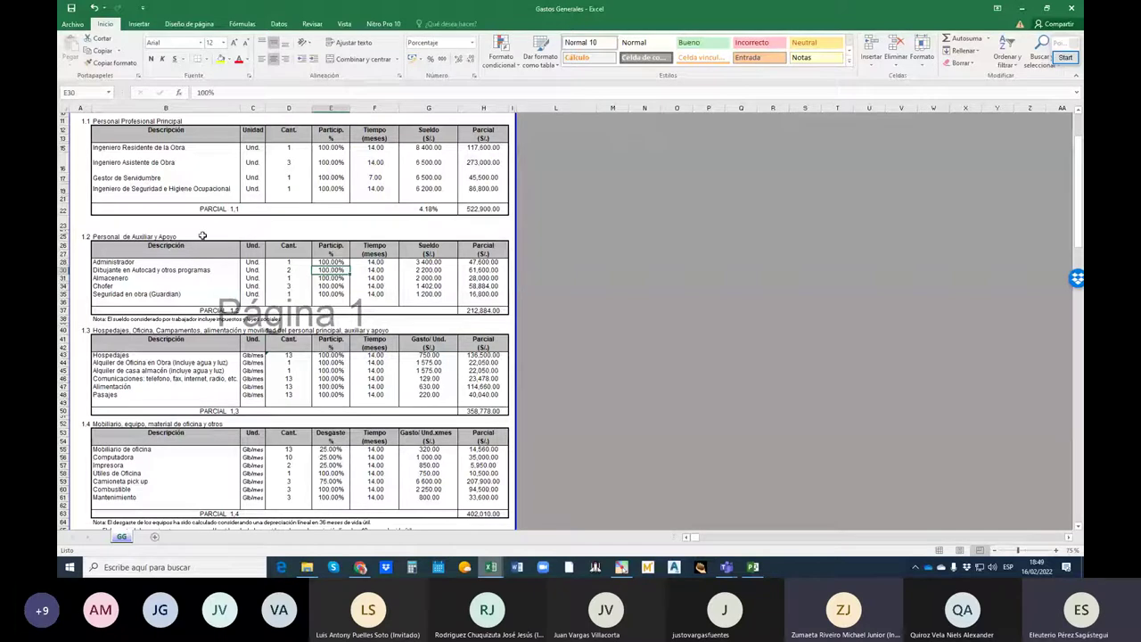
left_click(141, 278)
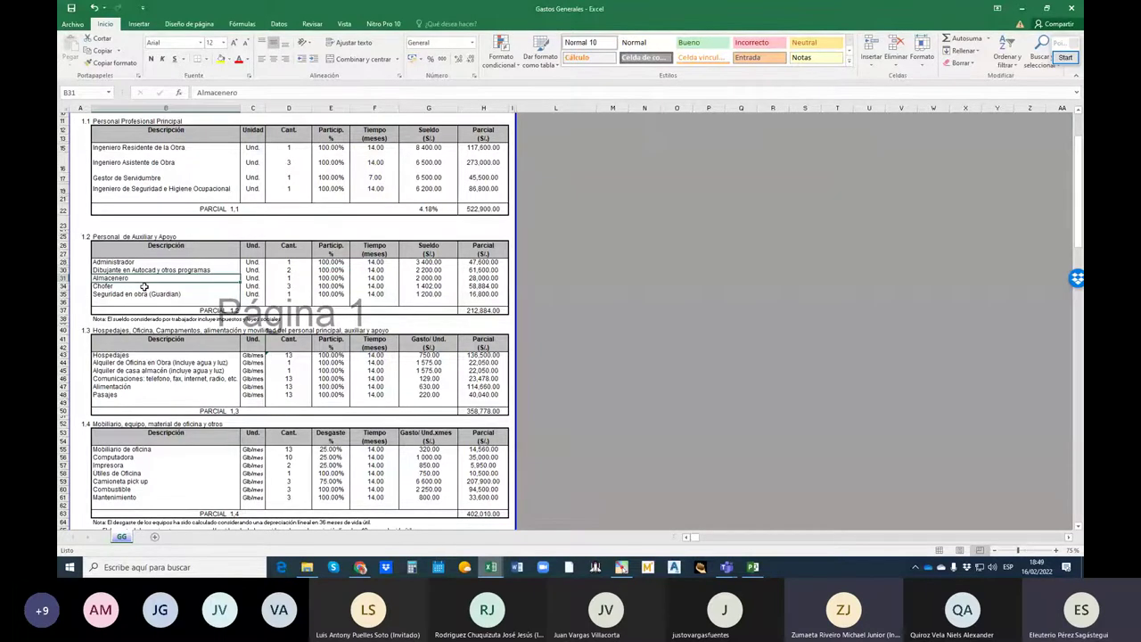
left_click(148, 294)
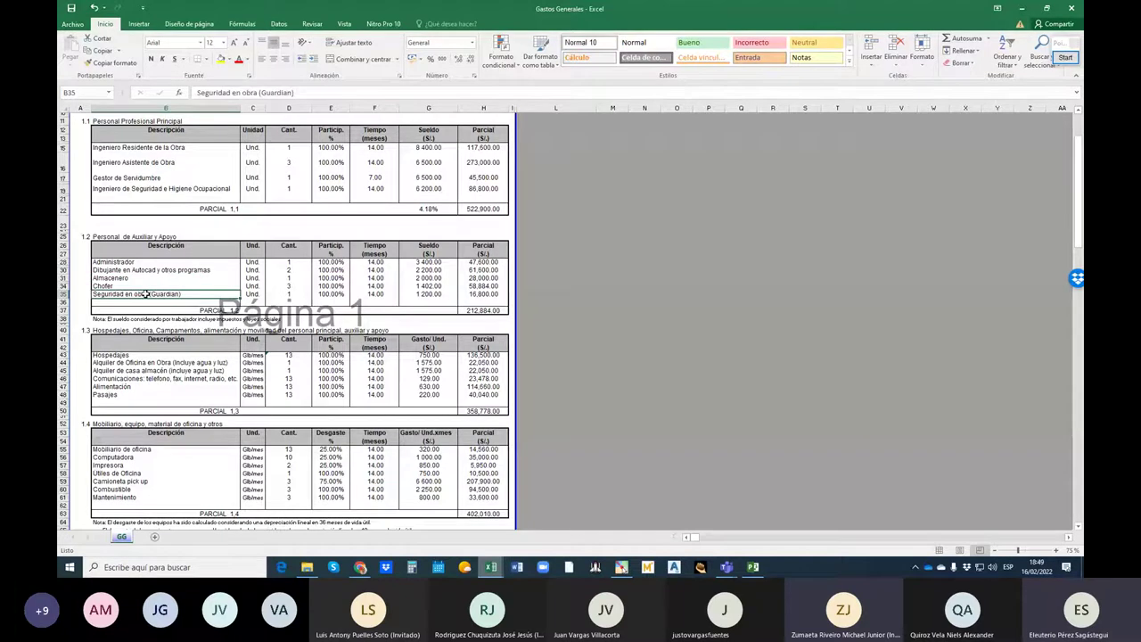
left_click(138, 280)
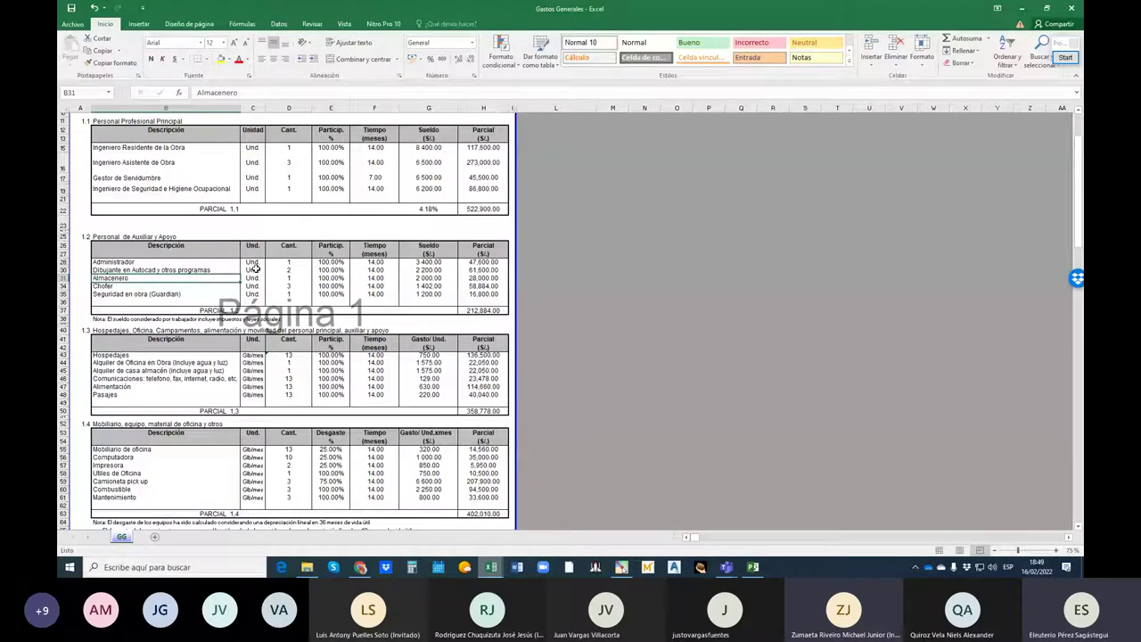
left_click(342, 286)
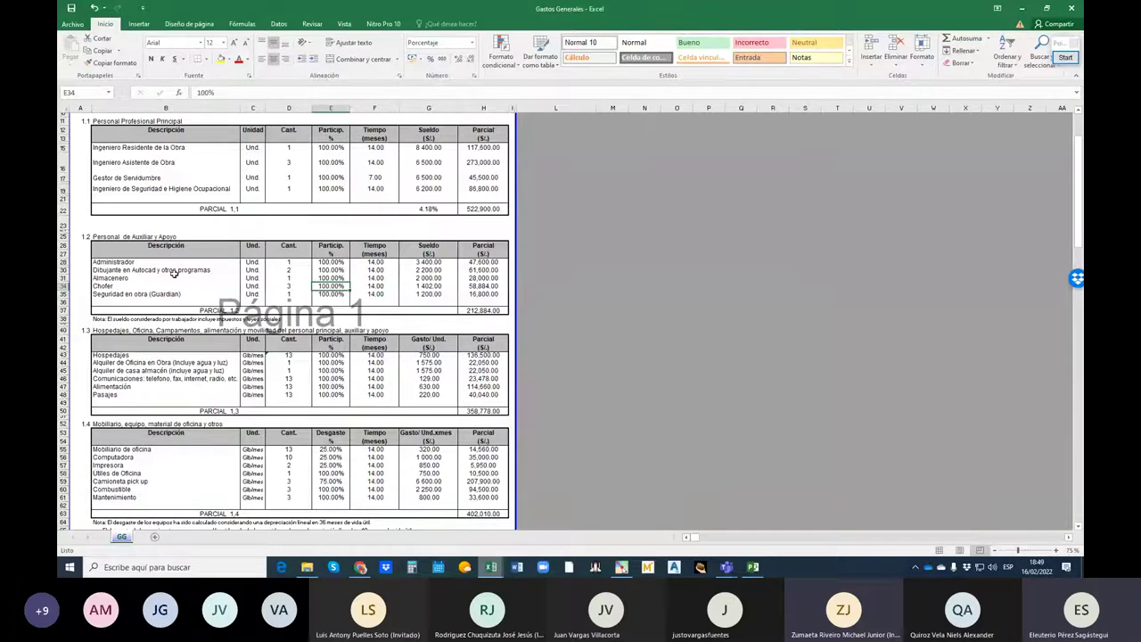
left_click(134, 285)
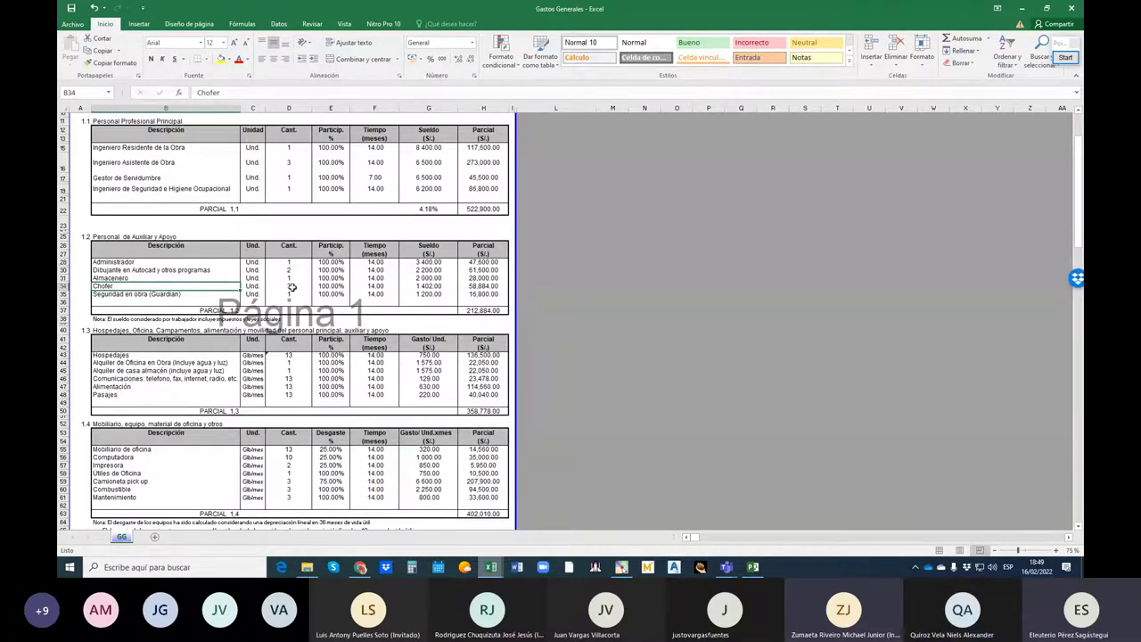
left_click(143, 269)
left_click(127, 278)
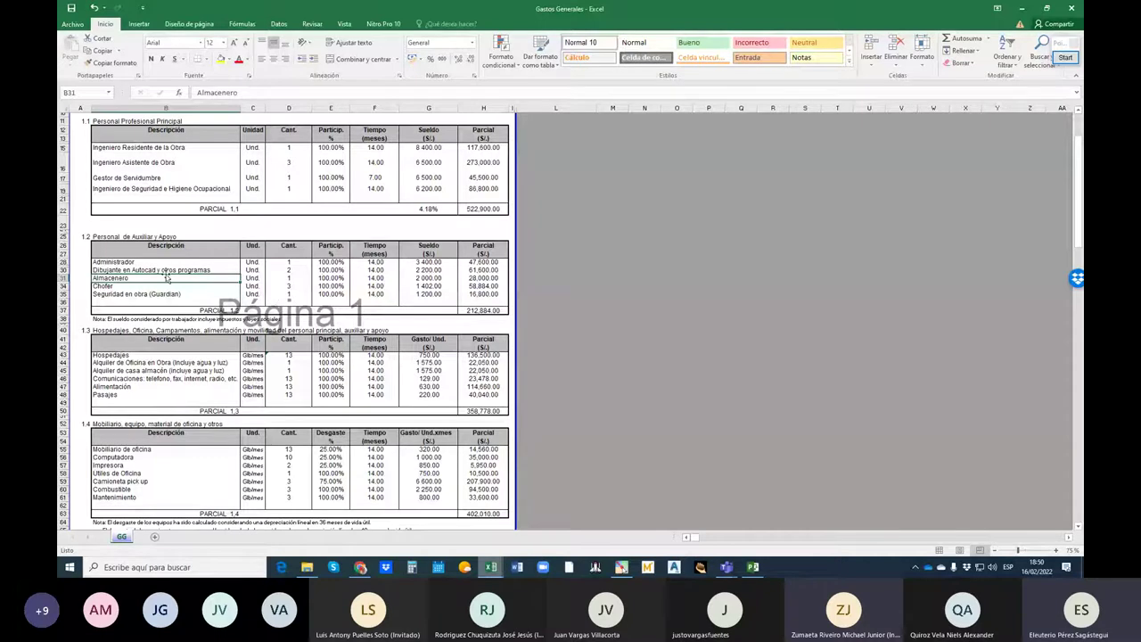
left_click(427, 270)
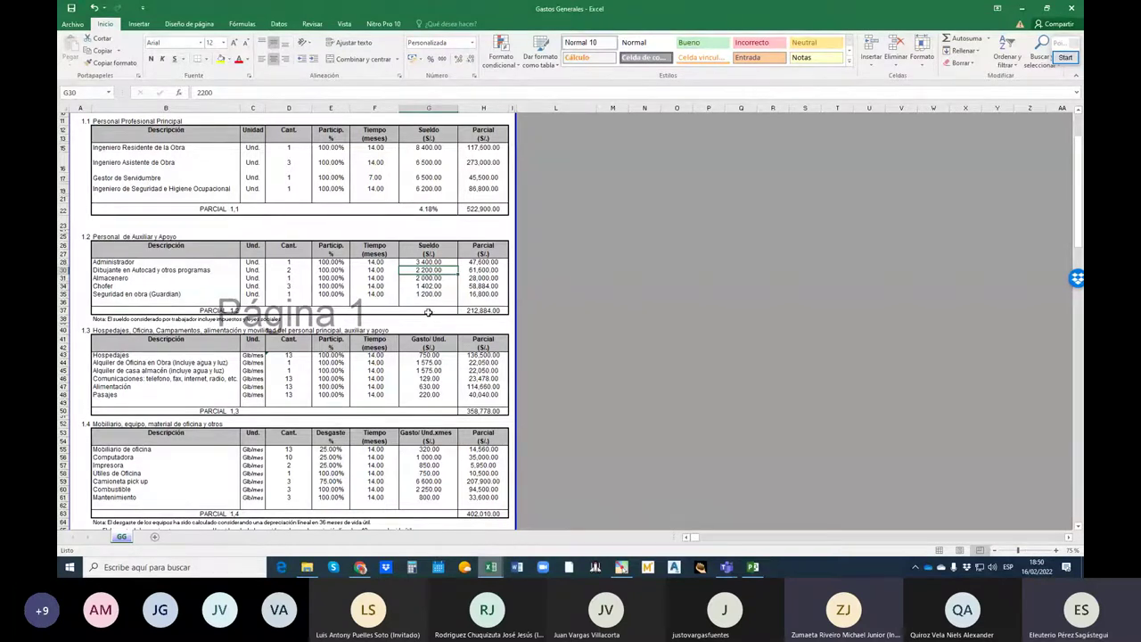
- Review the expense items of table 1.3 one by one, from Hospedajes through office rental and communications to Pasajes
scroll(428, 311, "down", 3)
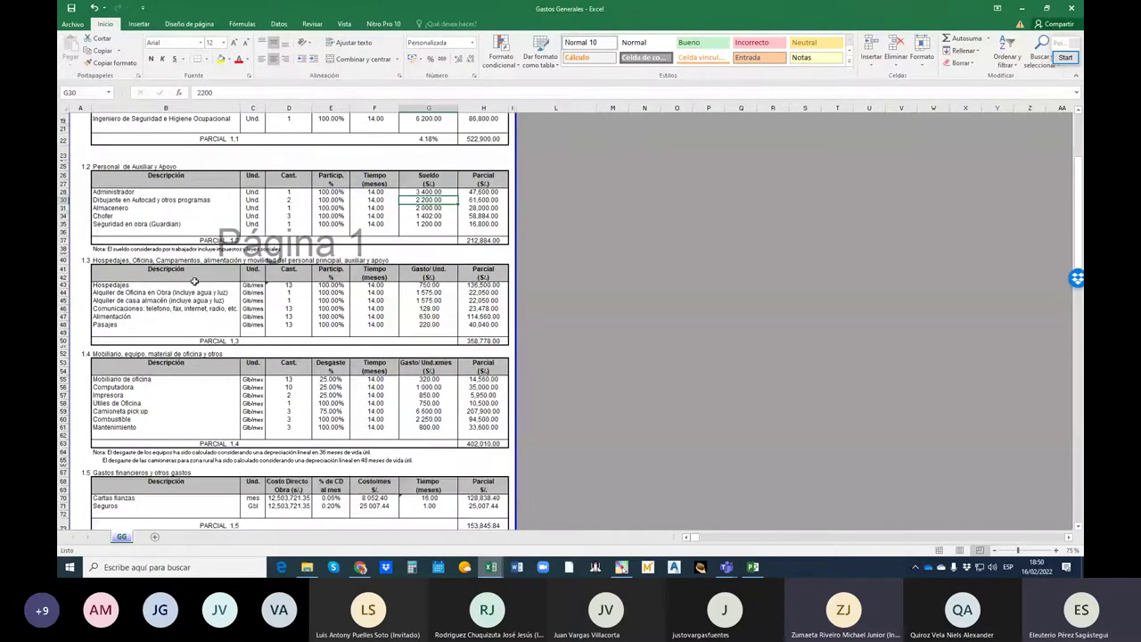
left_click(170, 284)
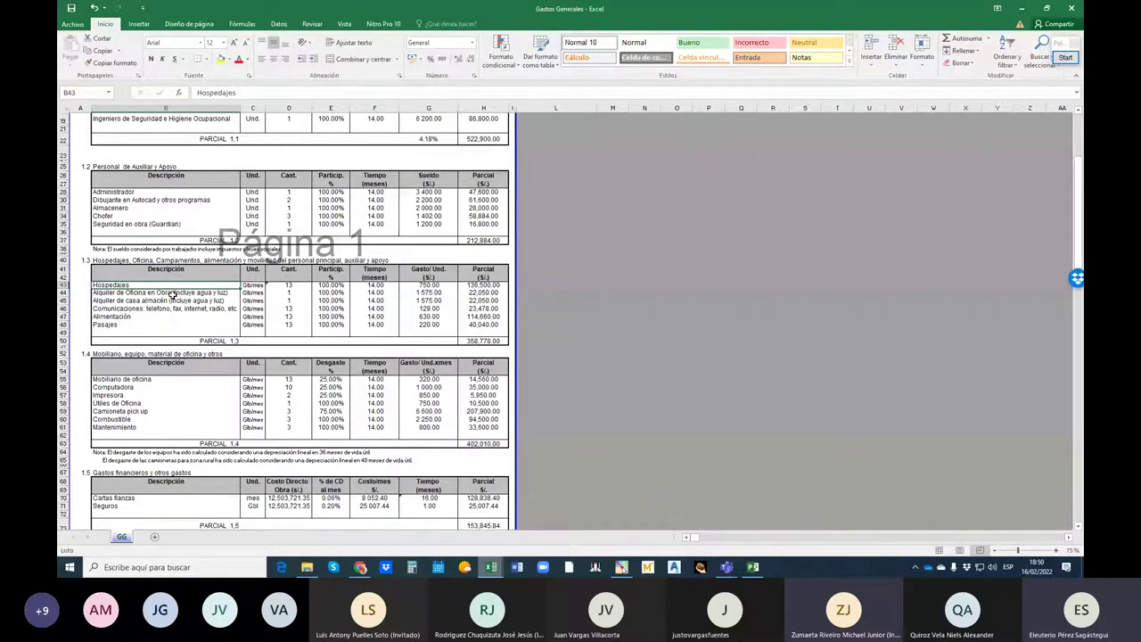
left_click(172, 294)
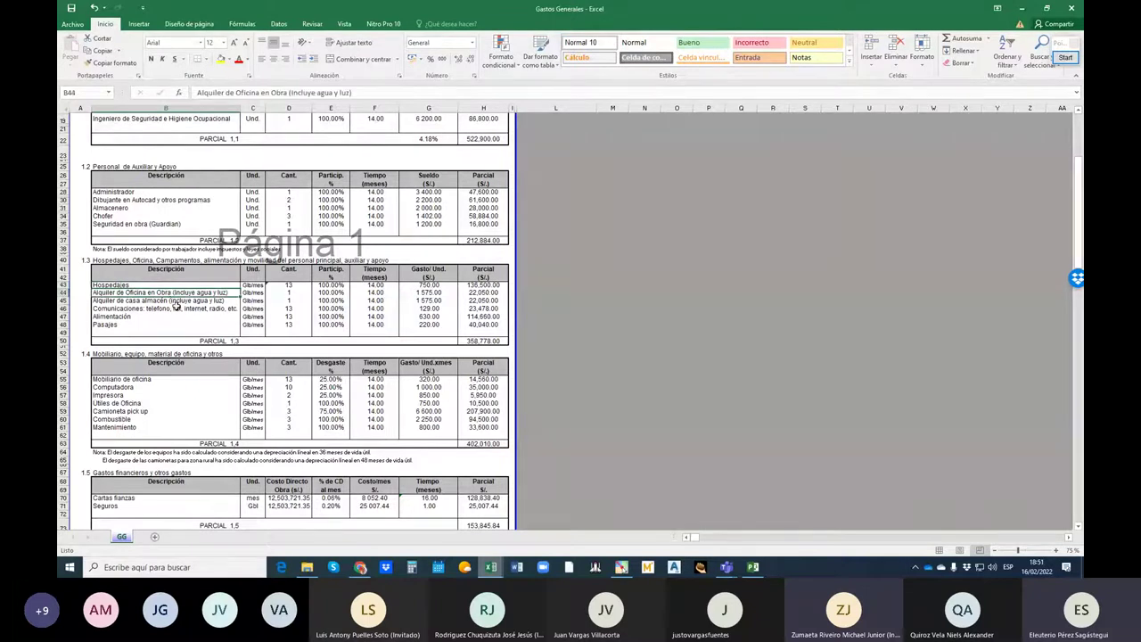
left_click(173, 301)
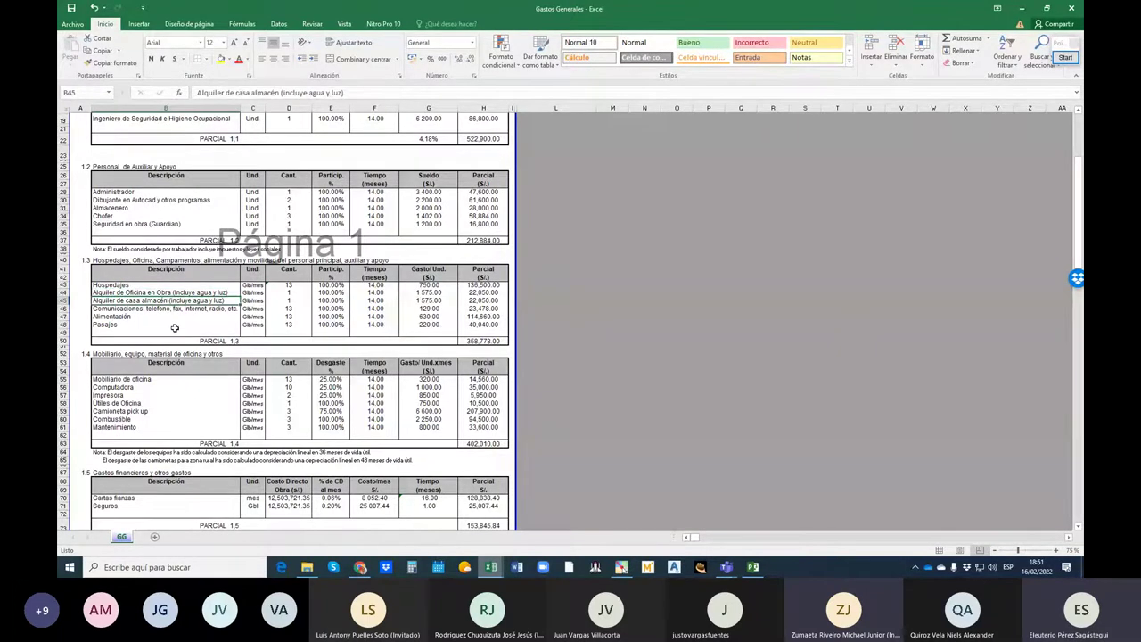
key("Down")
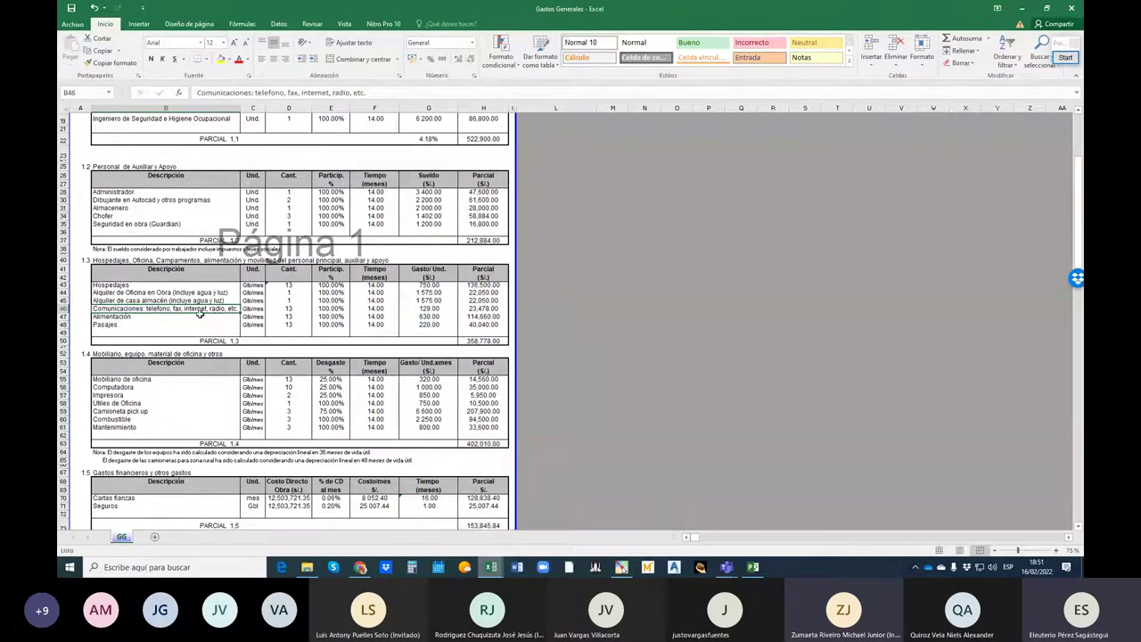
left_click(185, 318)
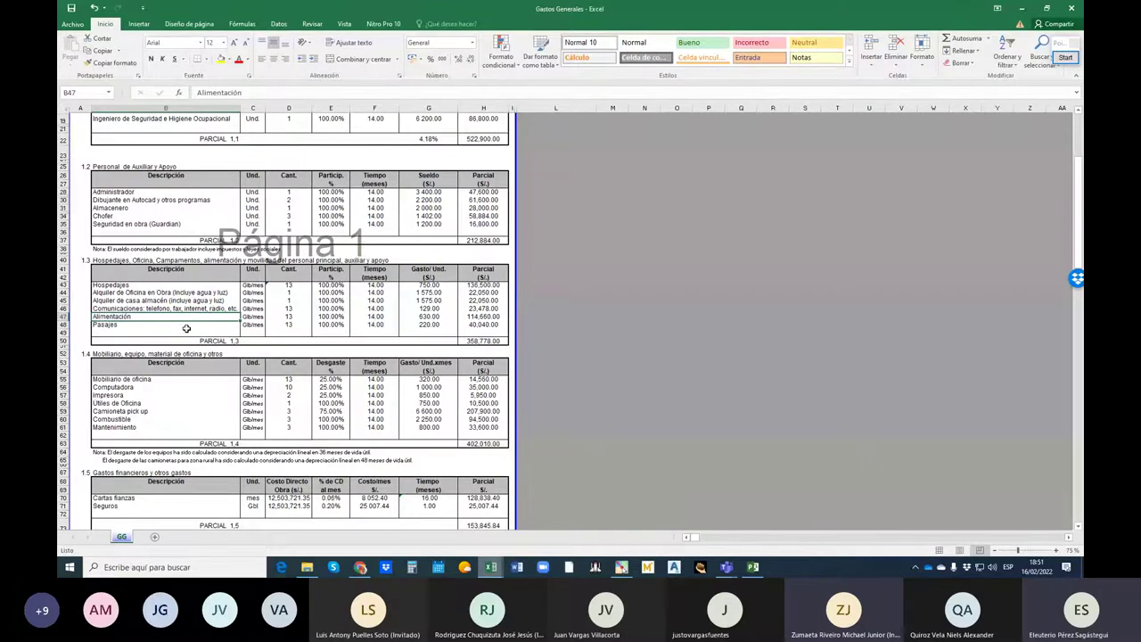
left_click(152, 325)
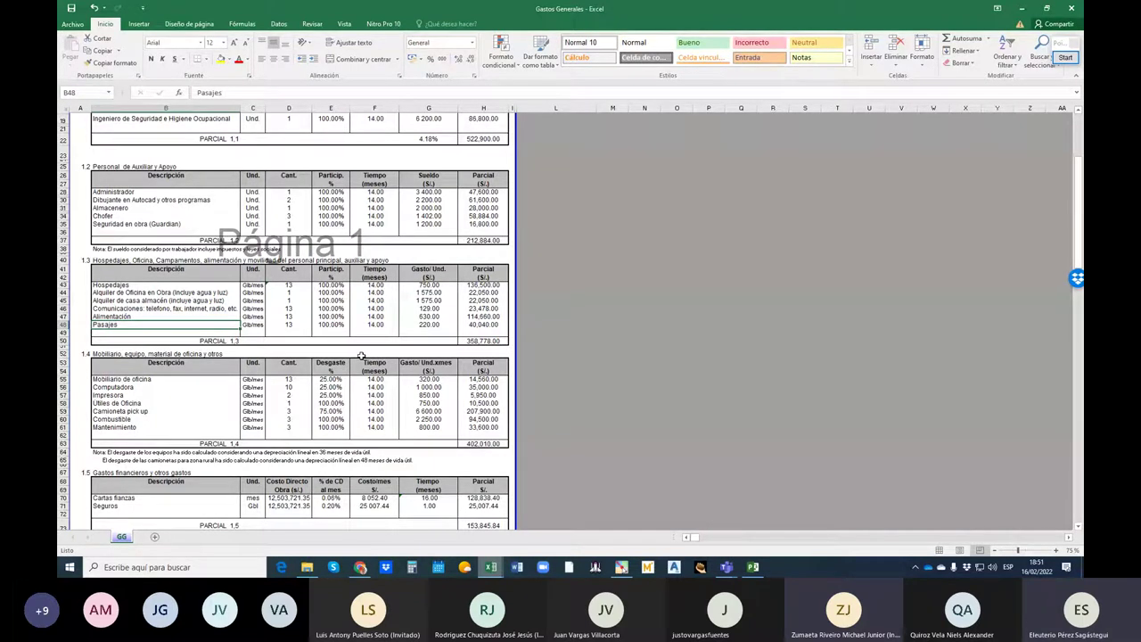
- Review the items of table 1.4 Mobiliario, equipo, material de oficina y otros, from Mobiliario de oficina to Mantenimiento
scroll(361, 357, "down", 1)
scroll(360, 356, "down", 2)
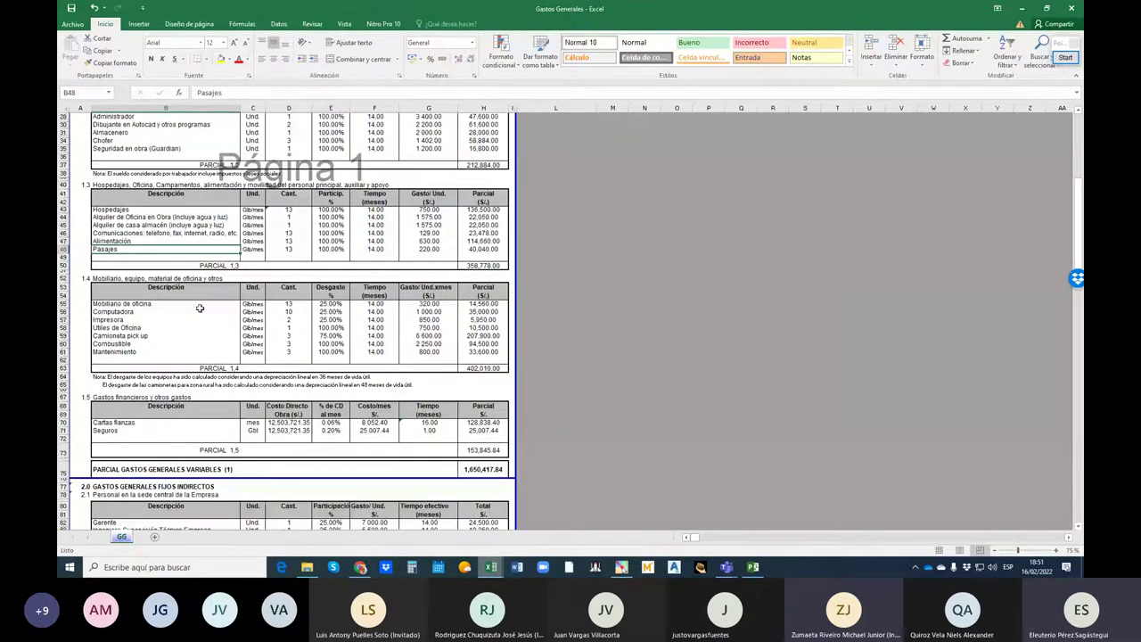
left_click(135, 303)
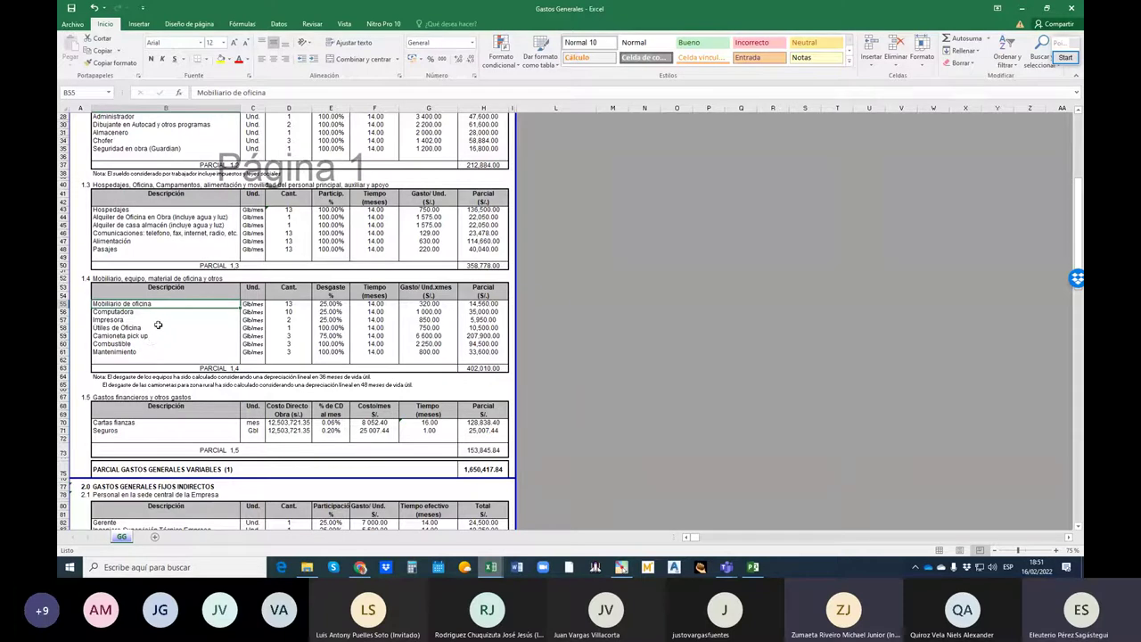
key("Down")
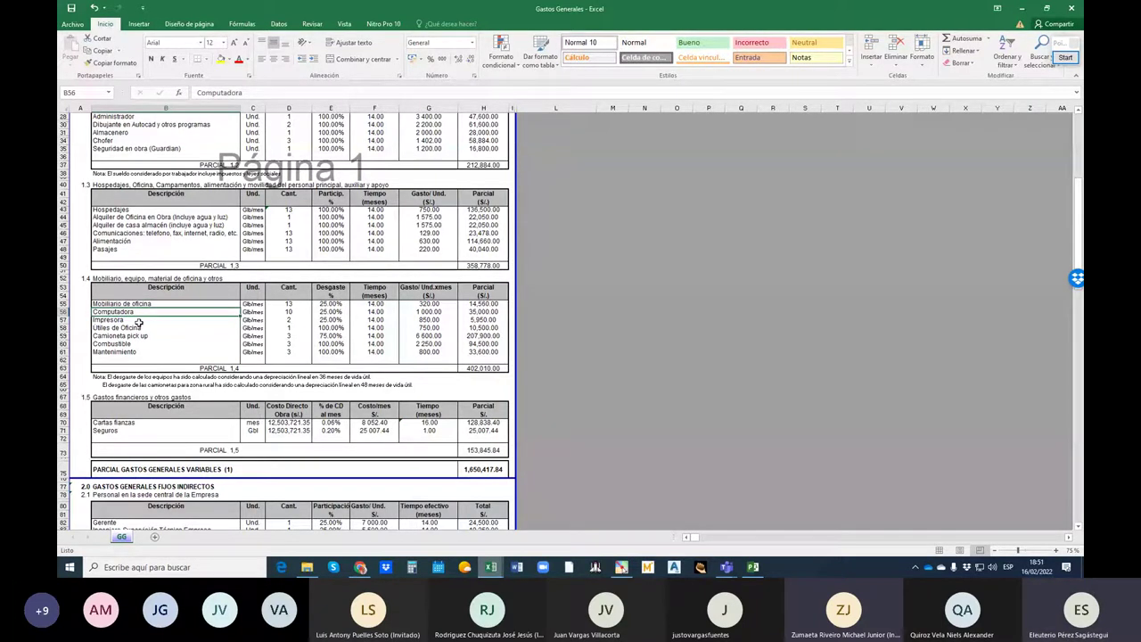
left_click(140, 321)
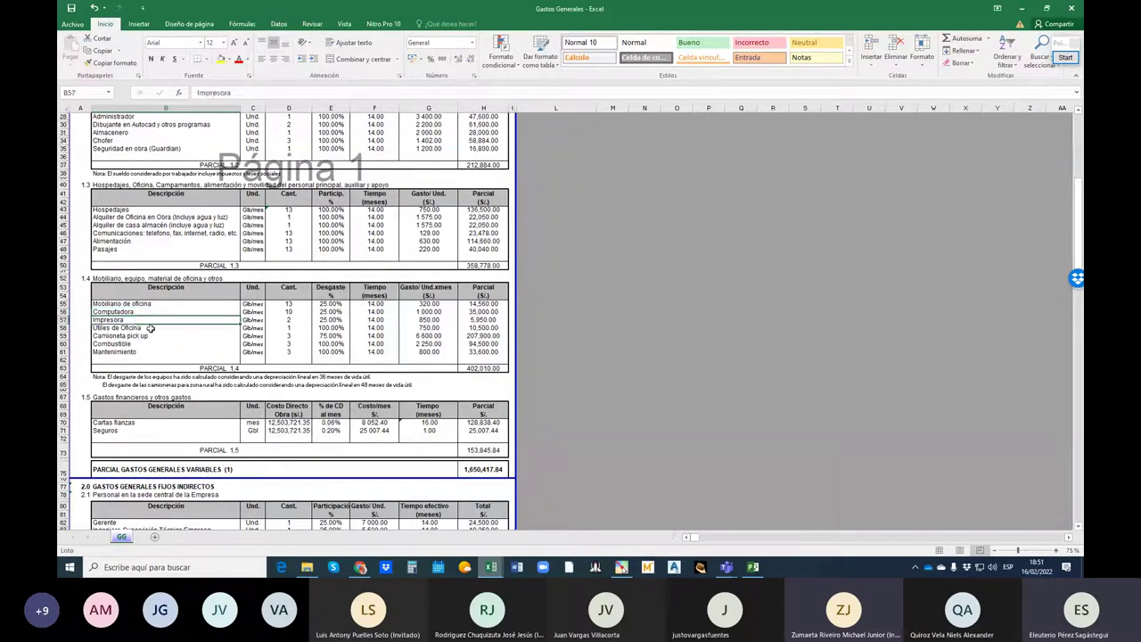
left_click(150, 329)
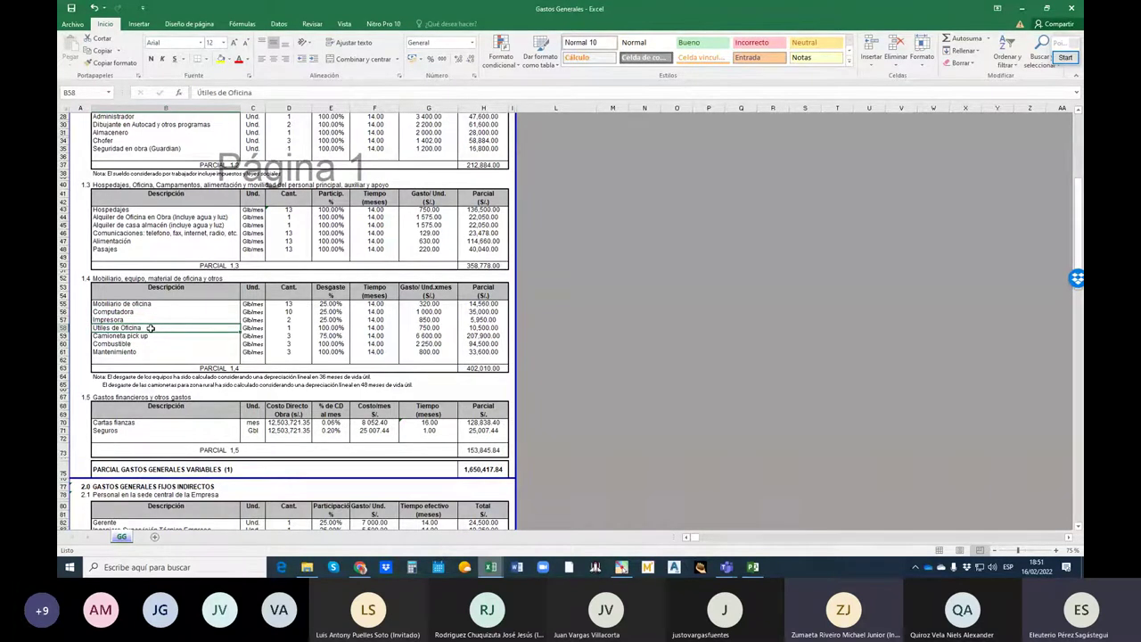
left_click(152, 336)
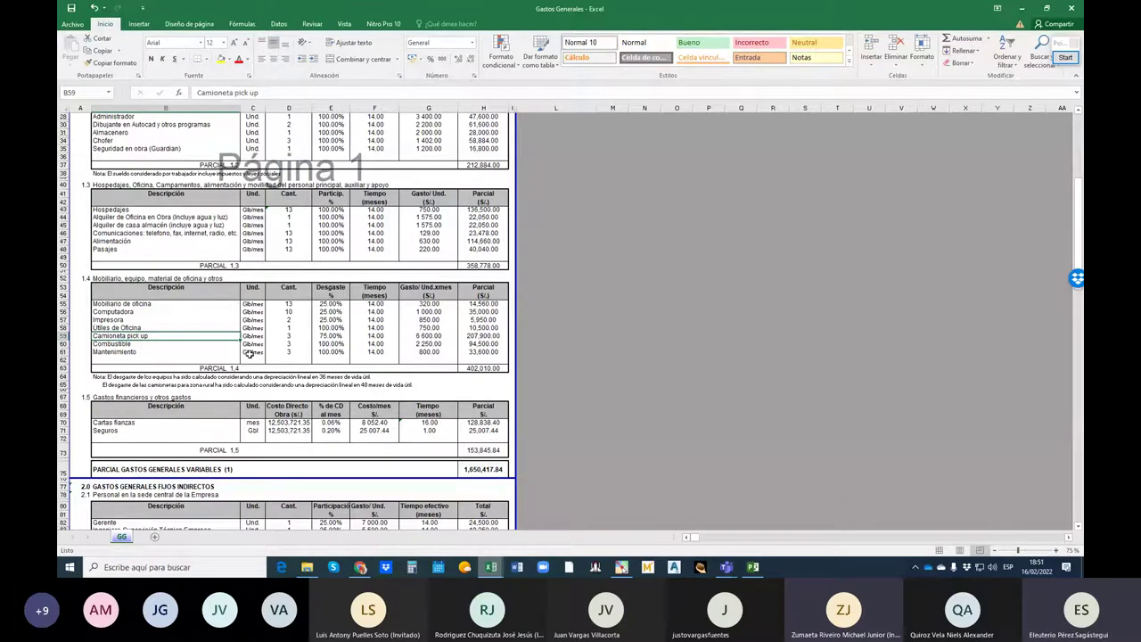
left_click(175, 345)
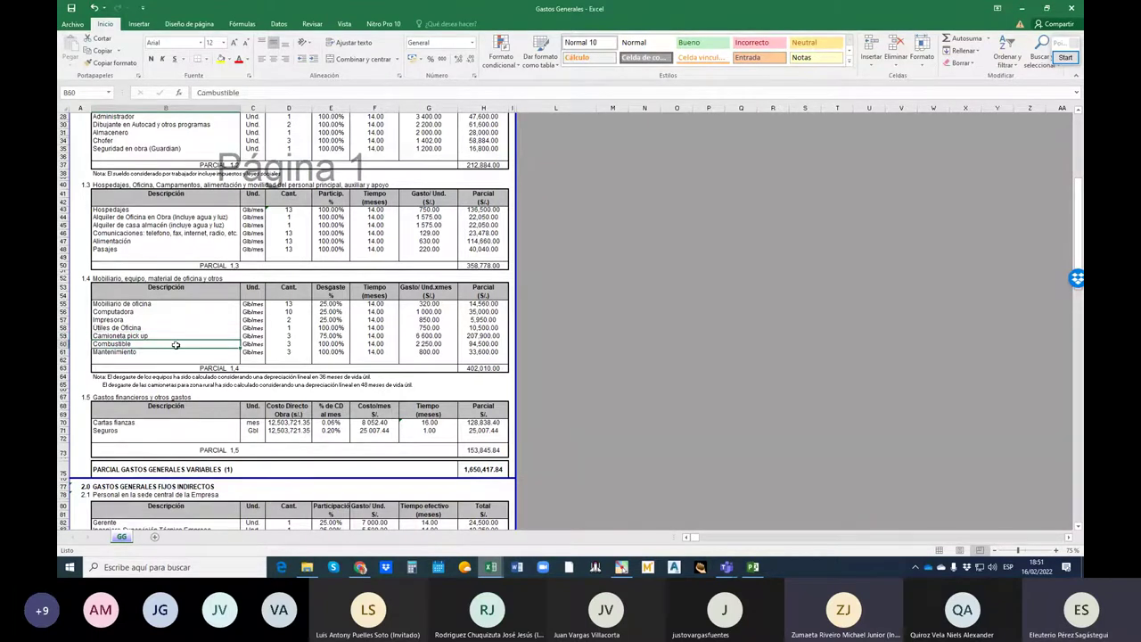
key("Down")
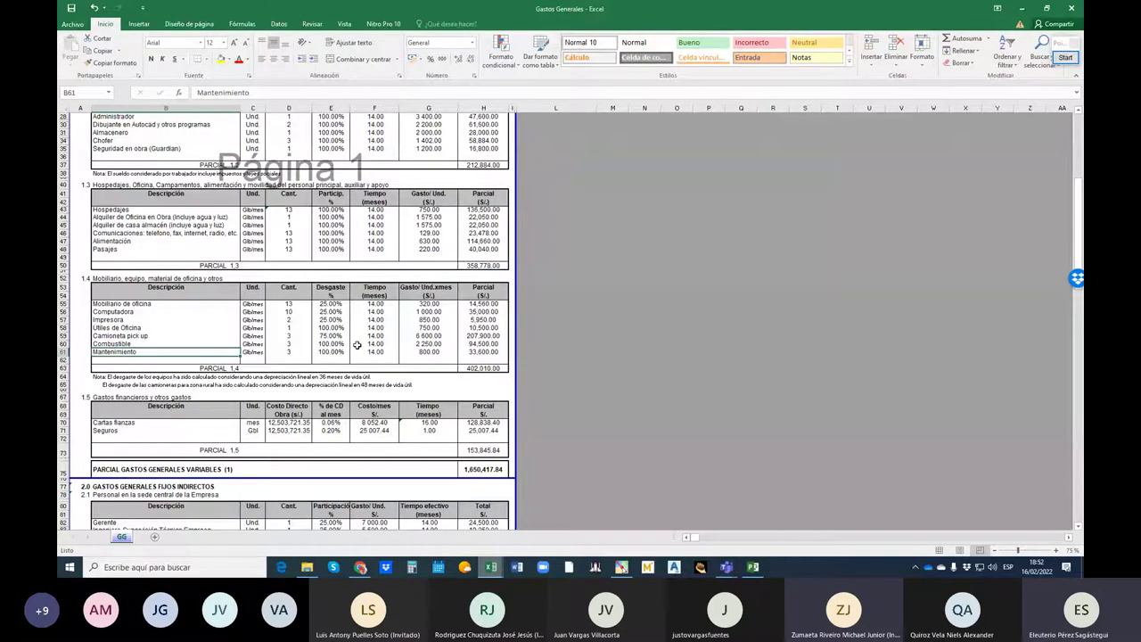
- Inspect the direct cost cells in table 1.5 Gastos financieros and the monthly percentage and cost of Cartas fianzas
scroll(343, 363, "down", 4)
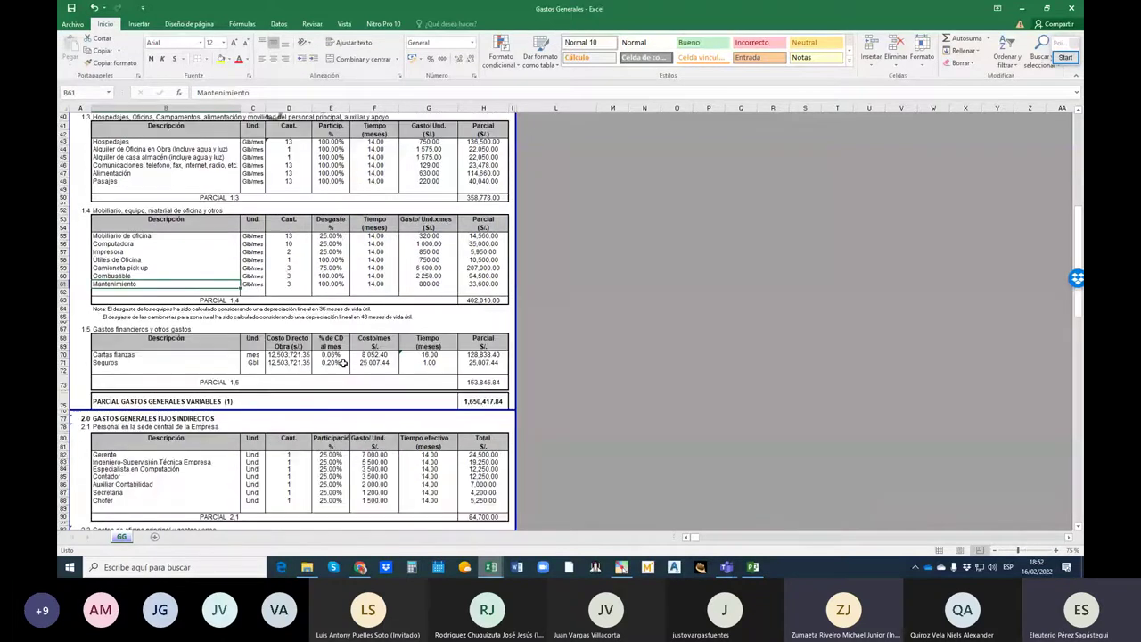
scroll(342, 363, "down", 2)
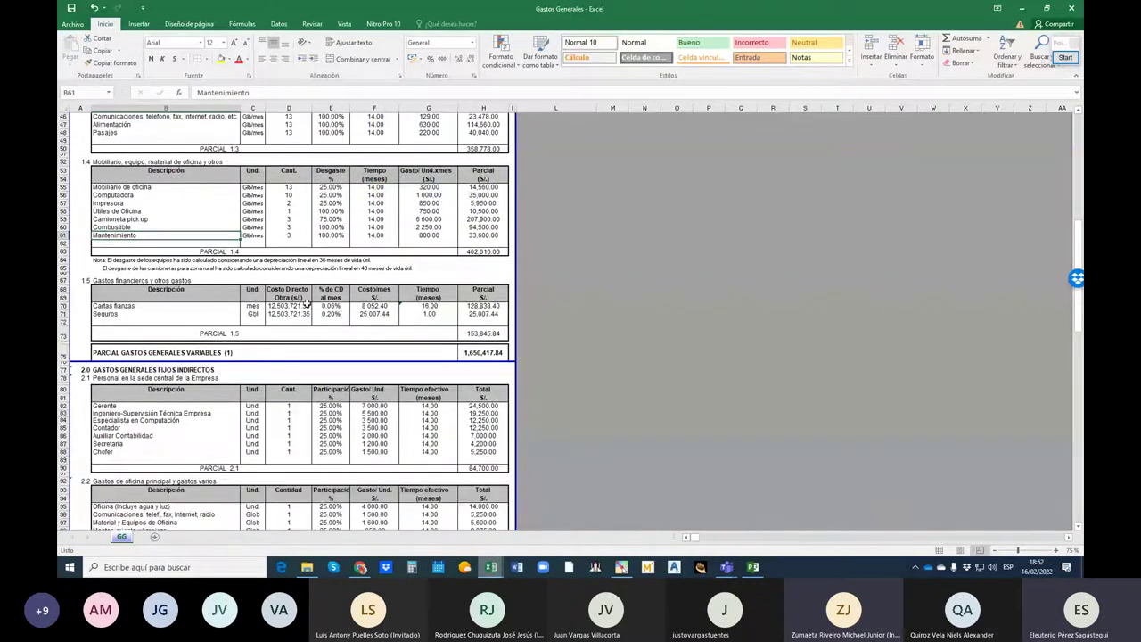
left_click(295, 305)
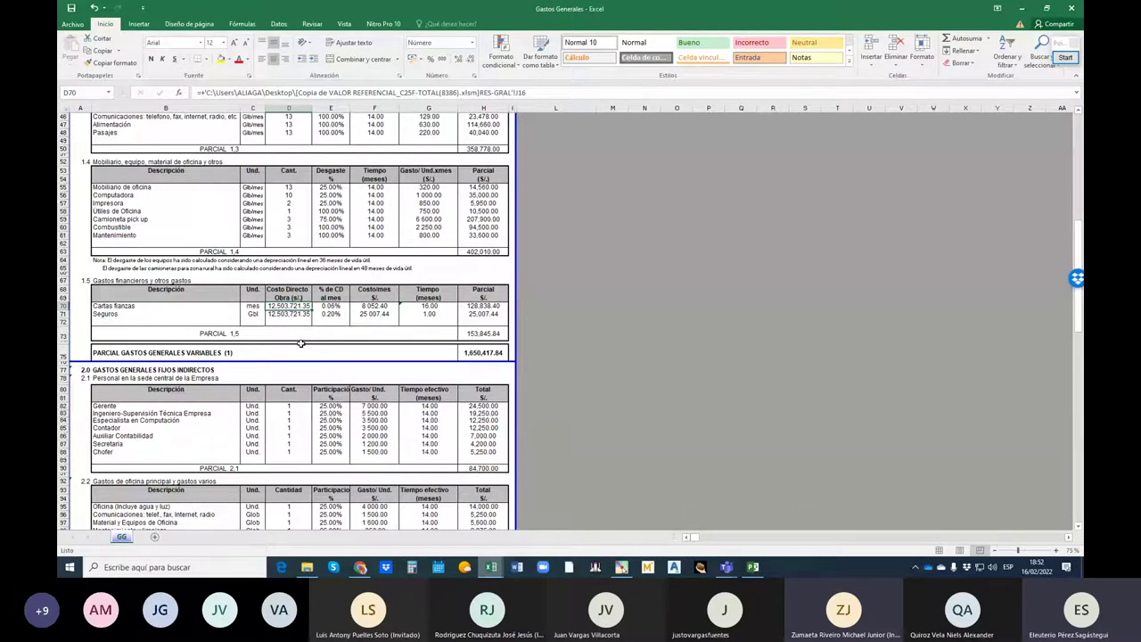
left_click(287, 314)
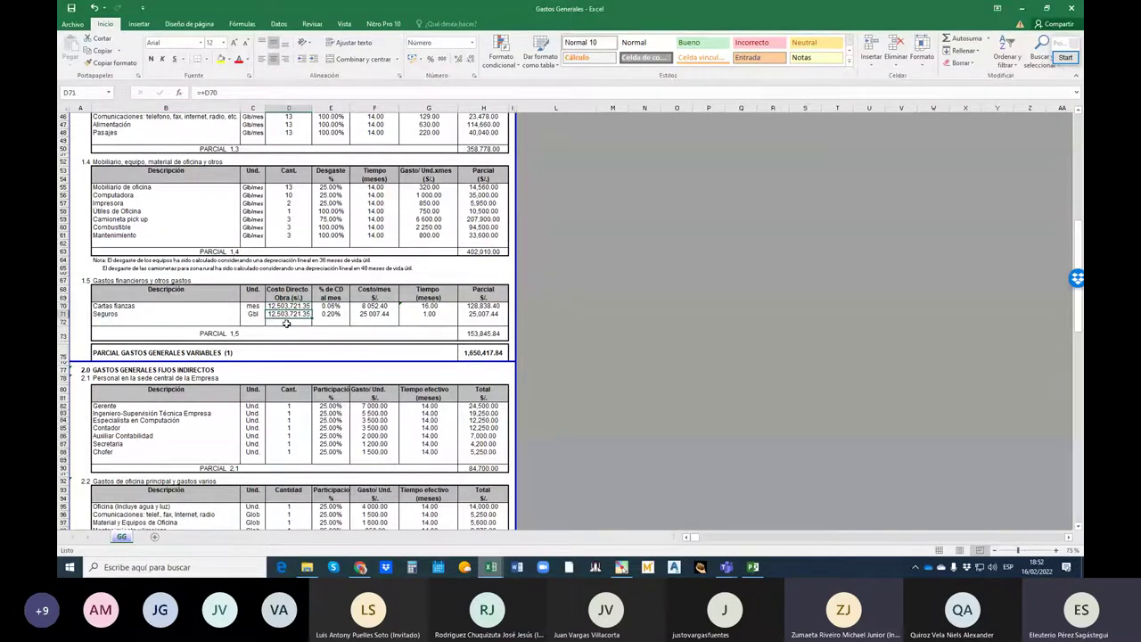
left_click(290, 306)
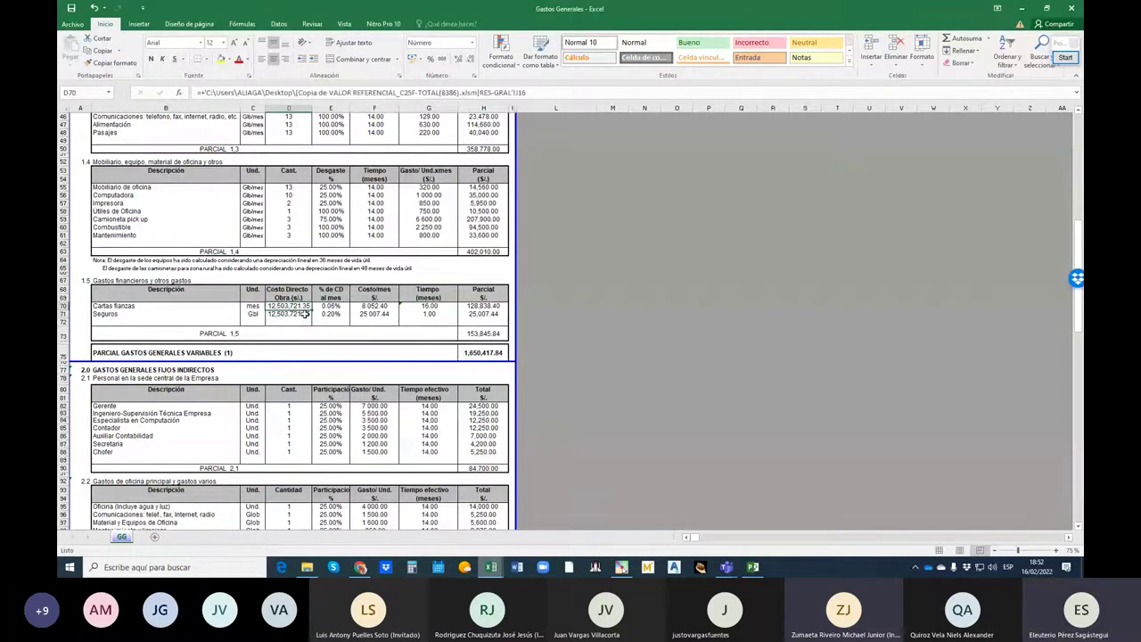
left_click(337, 307)
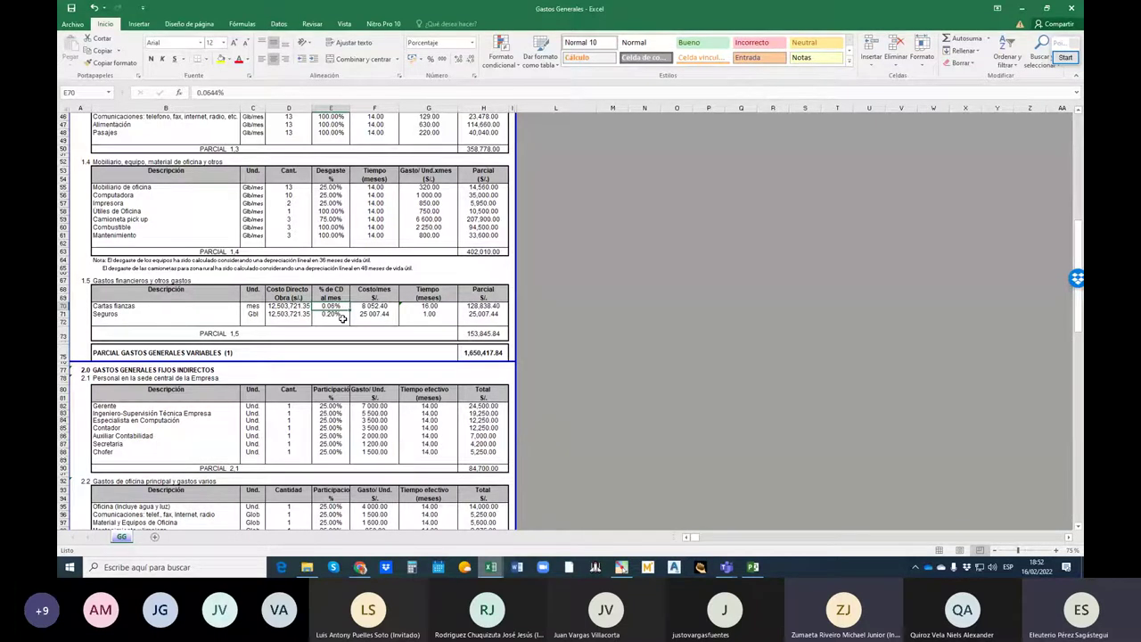
left_click(379, 307)
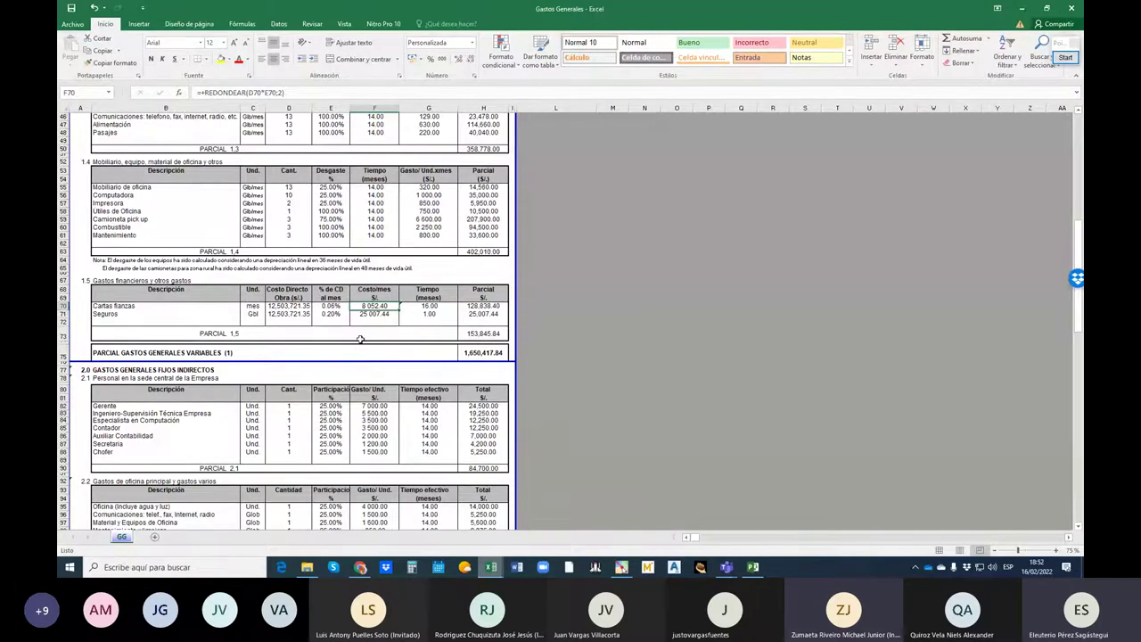
- Examine the Seguros row's percentage, its rounded monthly cost formula and the direct cost cell it refers to
left_click(343, 315)
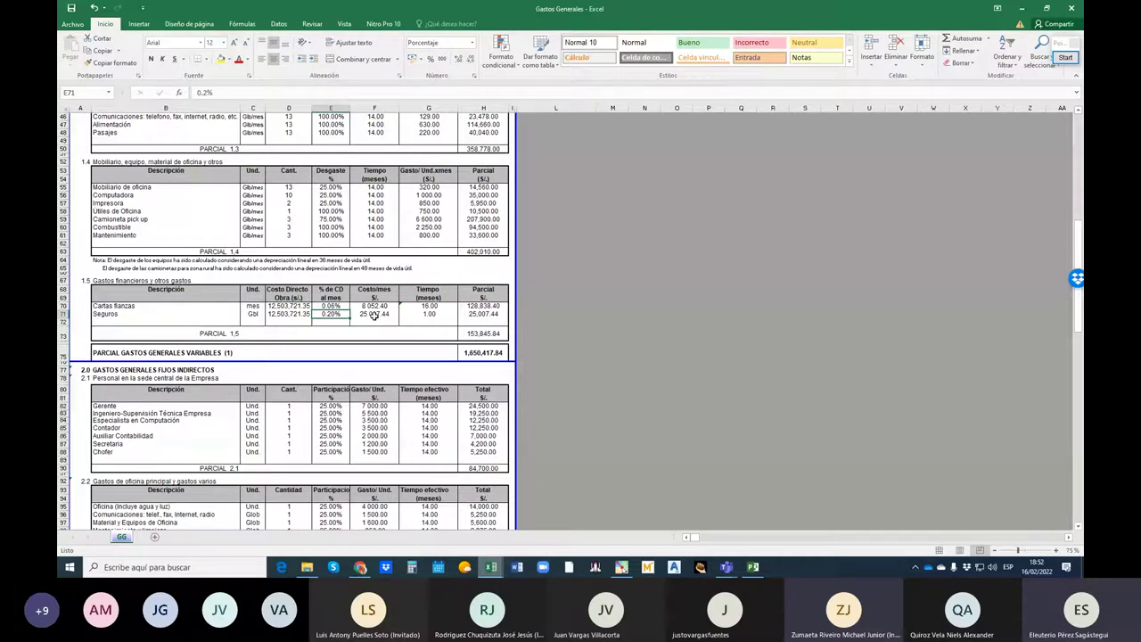
left_click(373, 315)
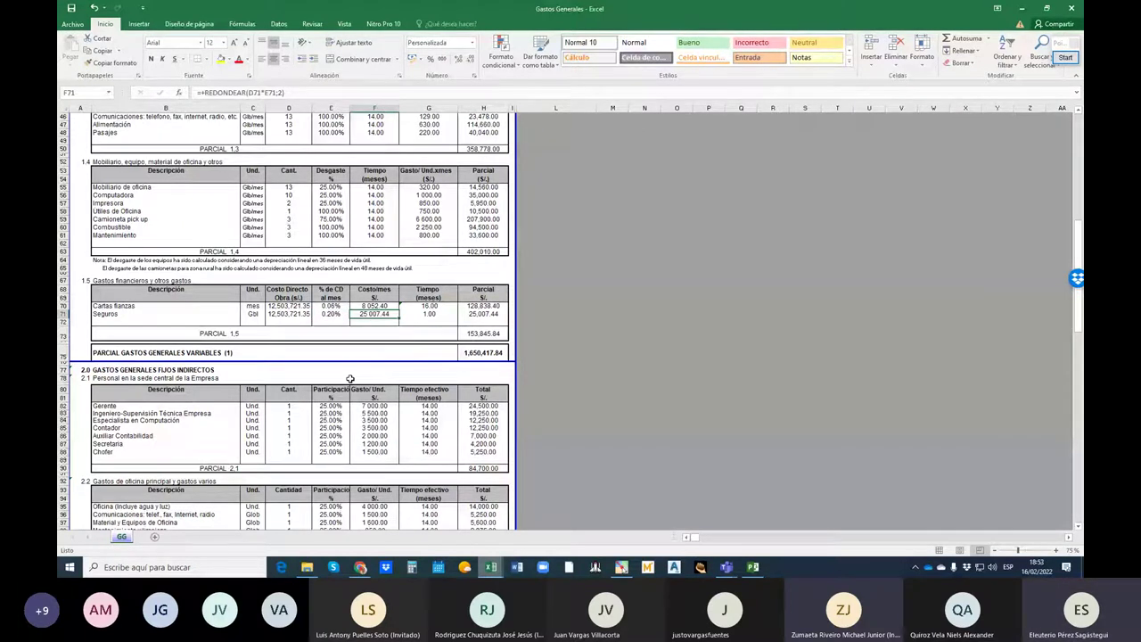
double_click(380, 315)
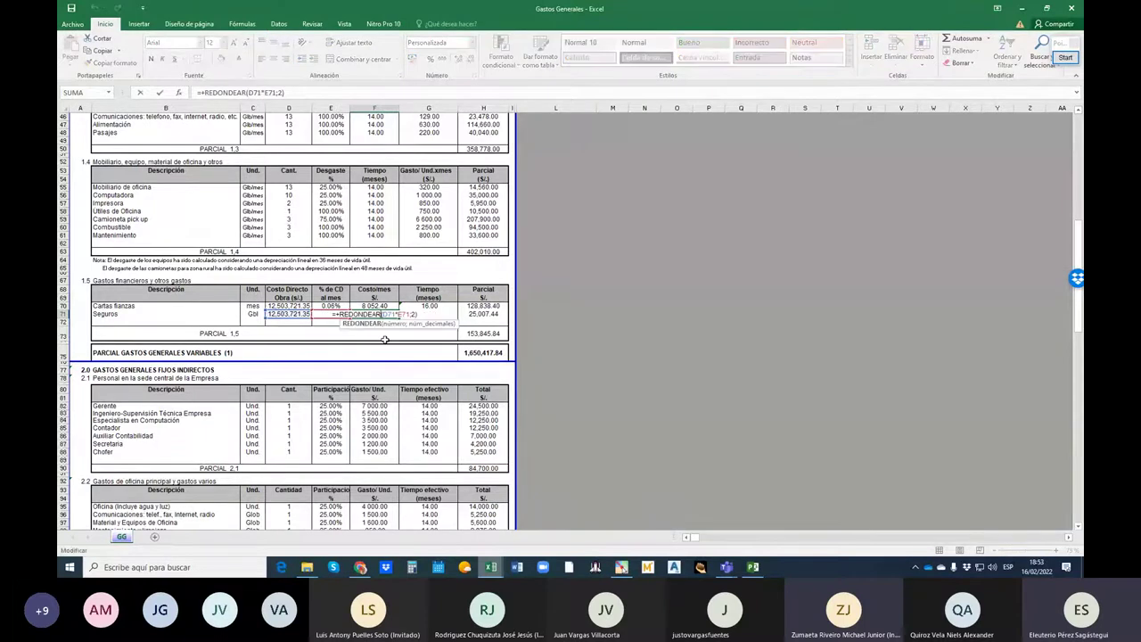
key("Escape")
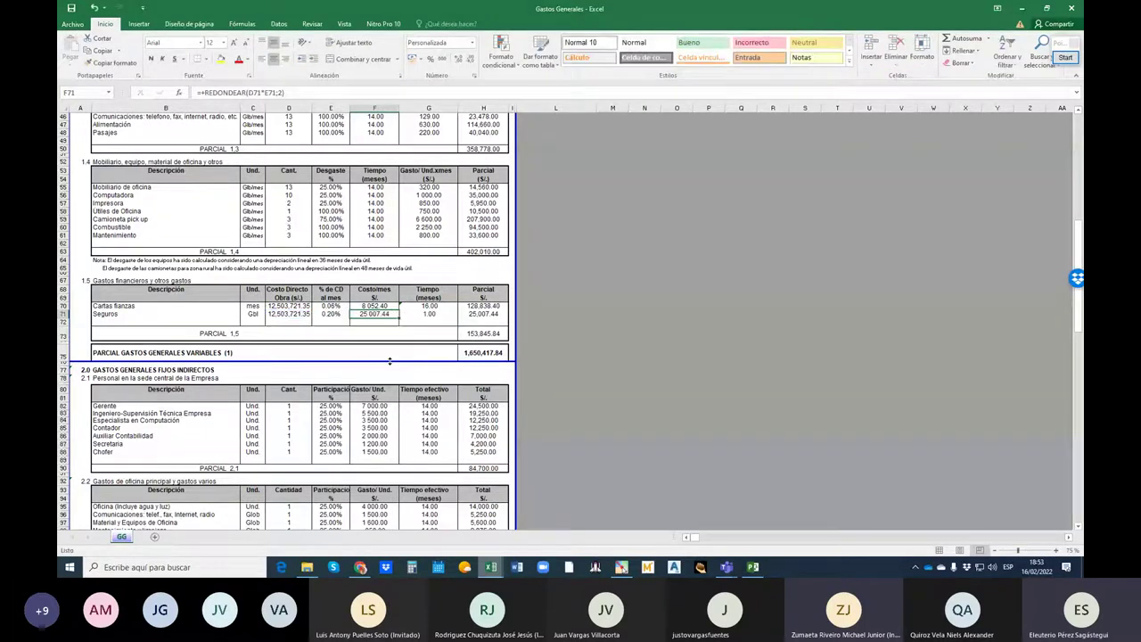
key("Left")
key("Left")
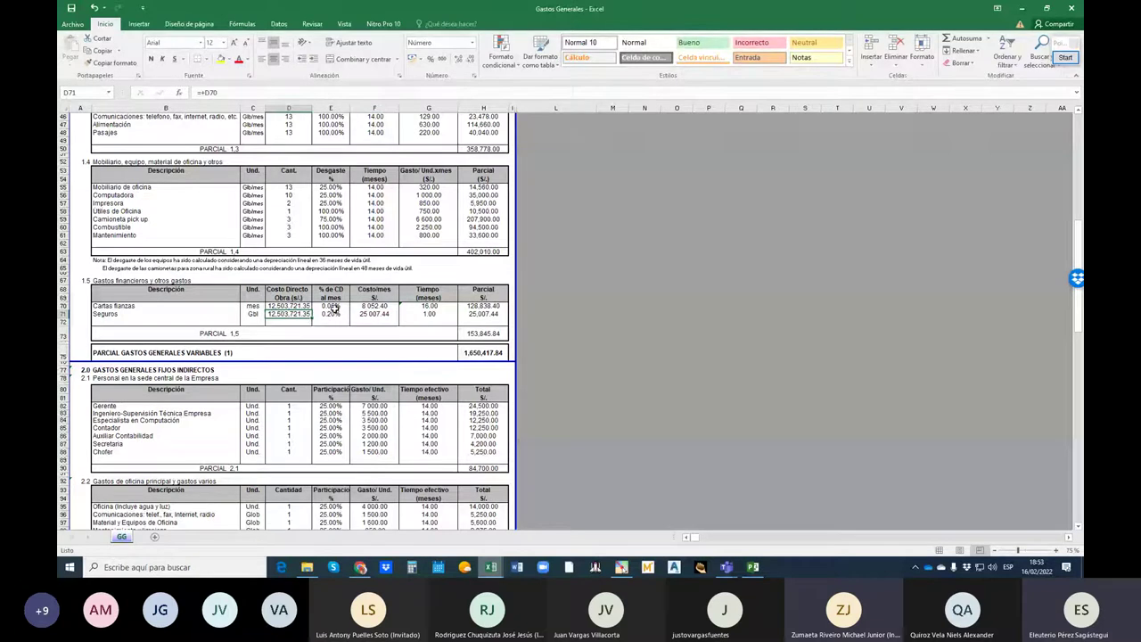
left_click(374, 314)
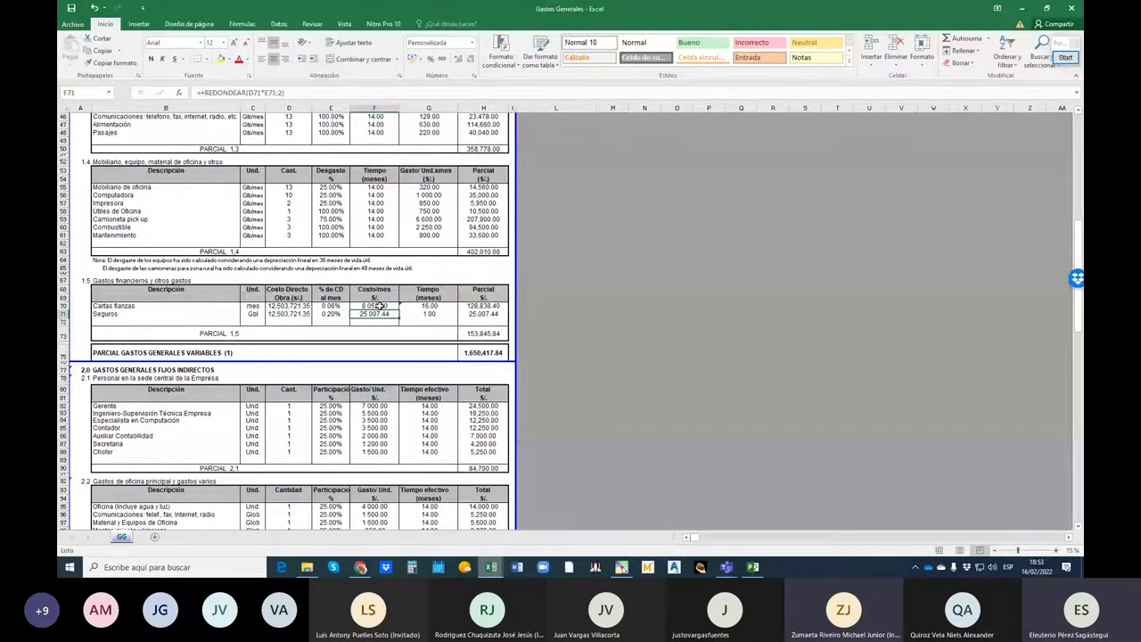
- Try a direct cost of 1,100,000 in the Seguros row, check its monthly cost, and undo the change
left_click(296, 315)
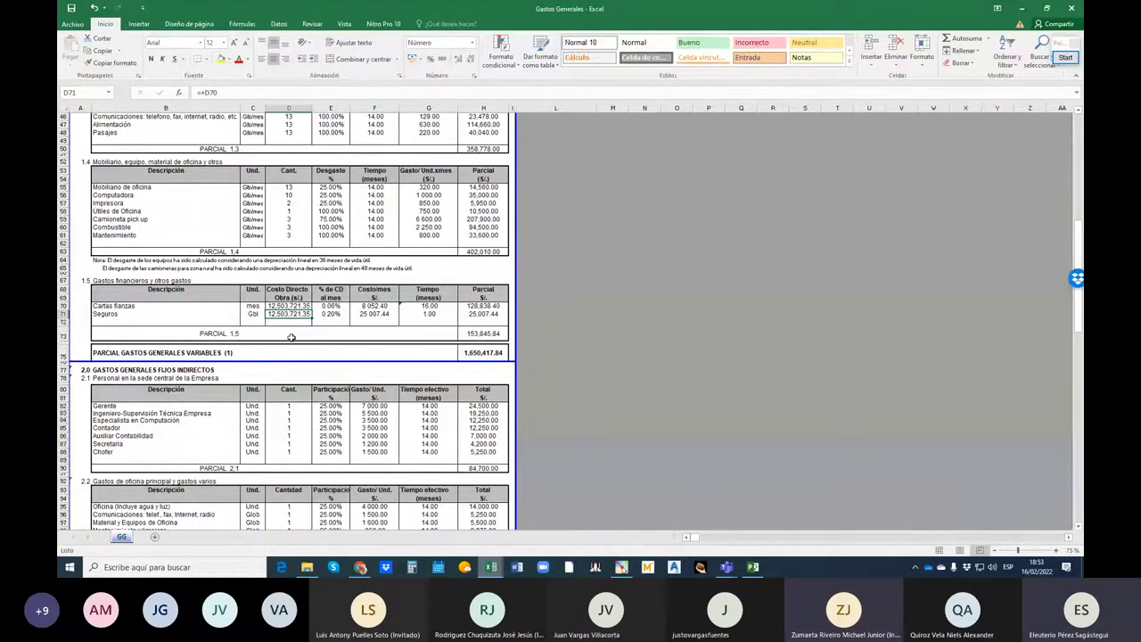
type("1100")
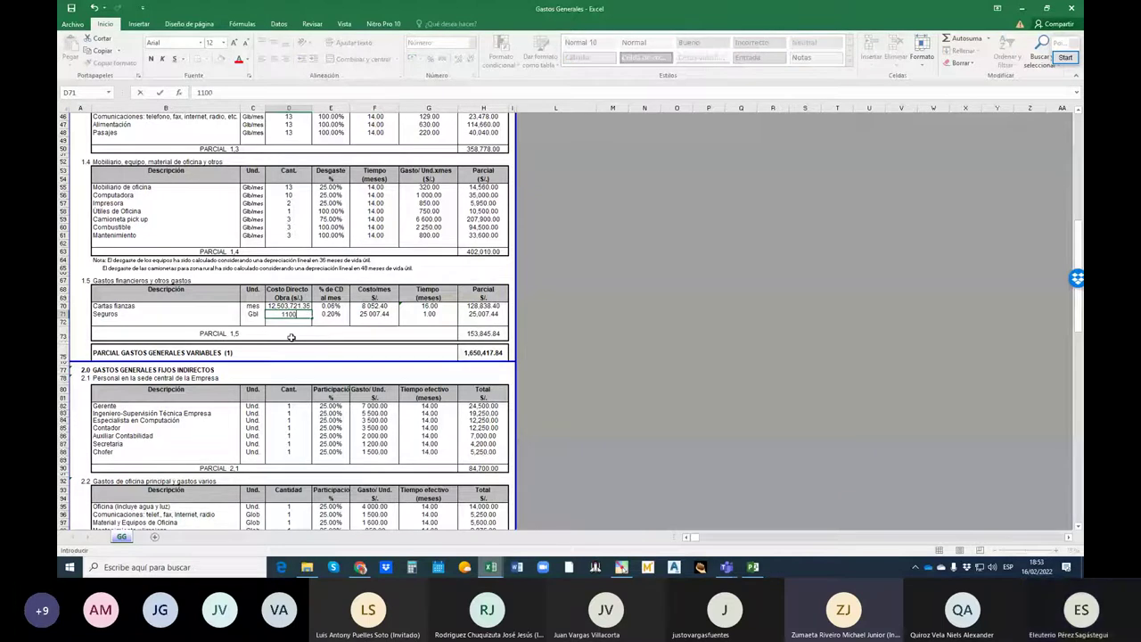
key("Return")
key("Up")
key("Right")
key("Right")
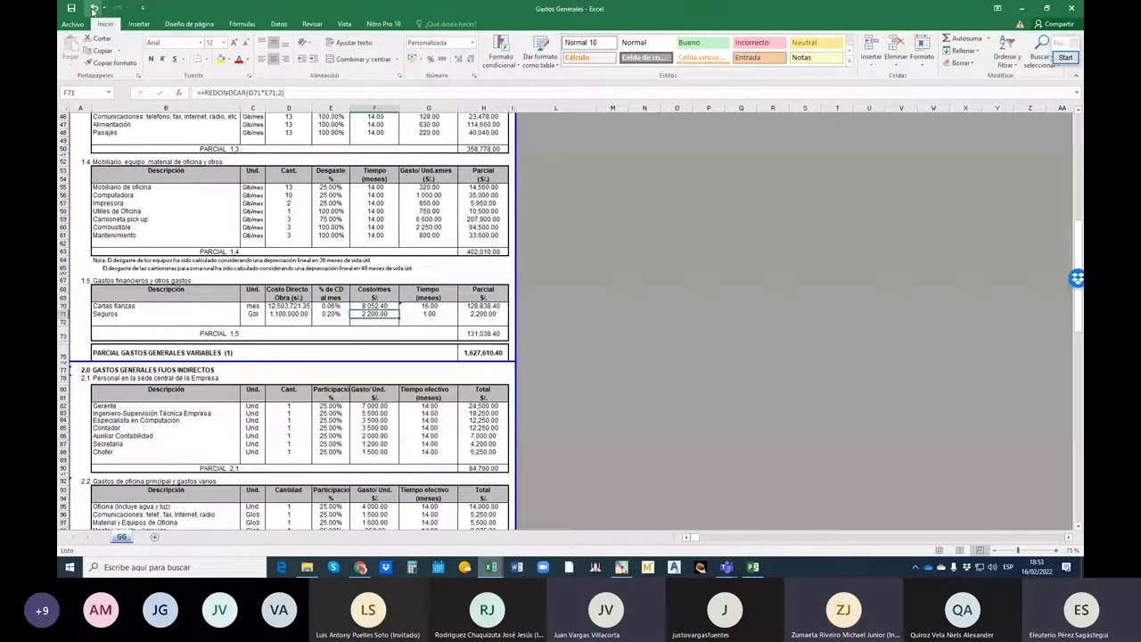
left_click(93, 8)
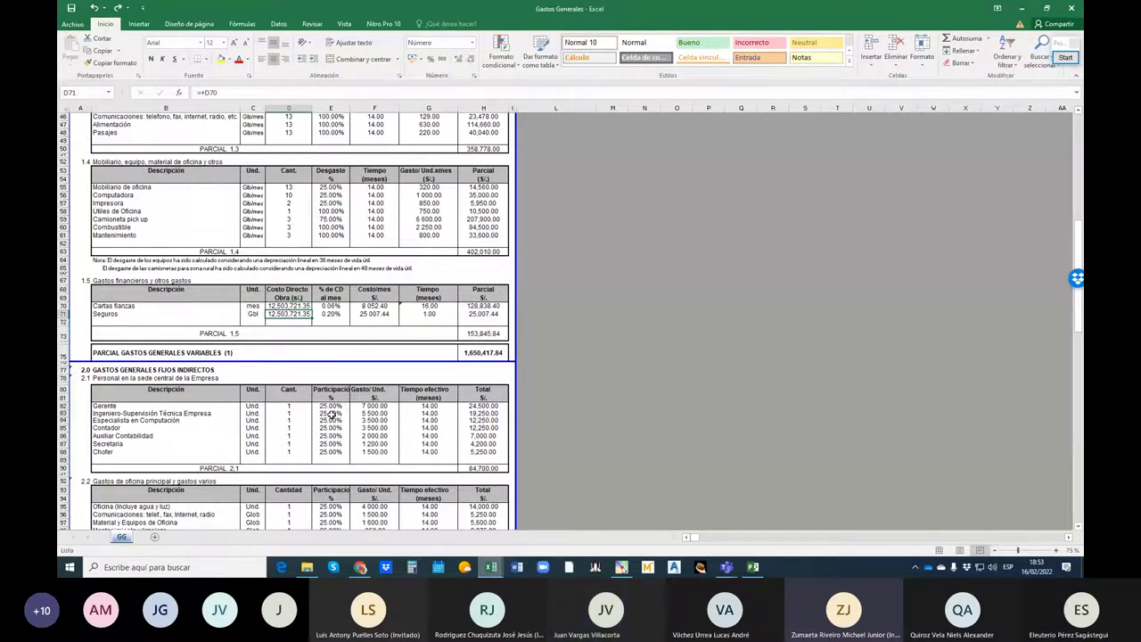
- Switch to File Explorer and open Costos-y-Presupuestos-en-Edificacion-CAPECO-LIBRO.pdf from the Dropbox folder UNU > 2021 C2 > INGENIERIA DE COSTOS > Bibliografia
mouse_move(307, 568)
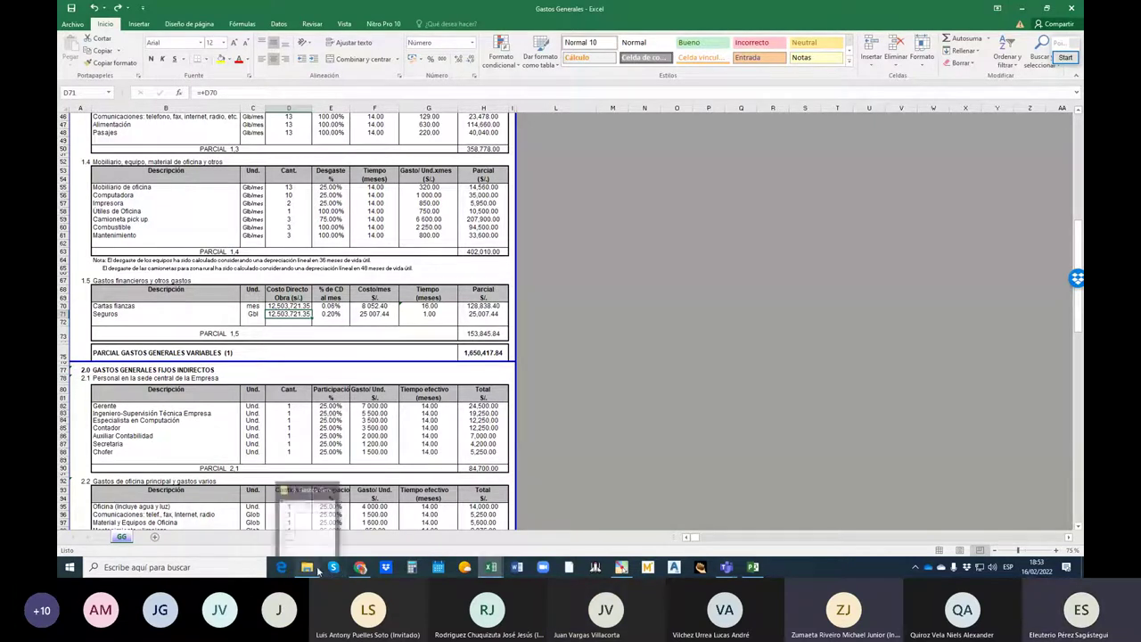
left_click(307, 568)
scroll(651, 396, "down", 2)
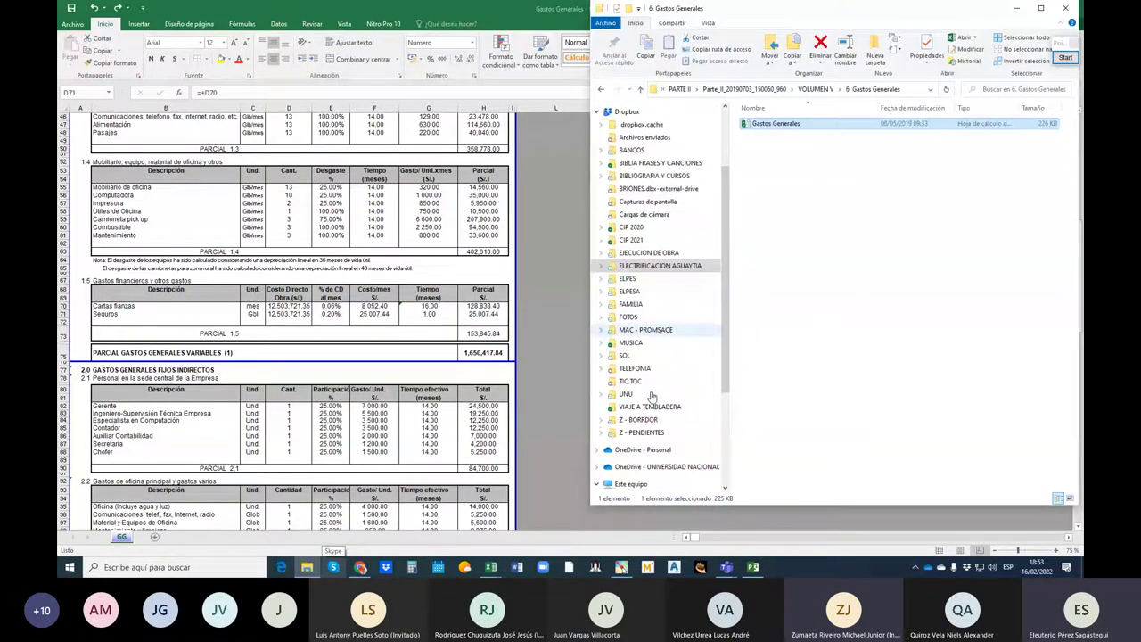
left_click(651, 395)
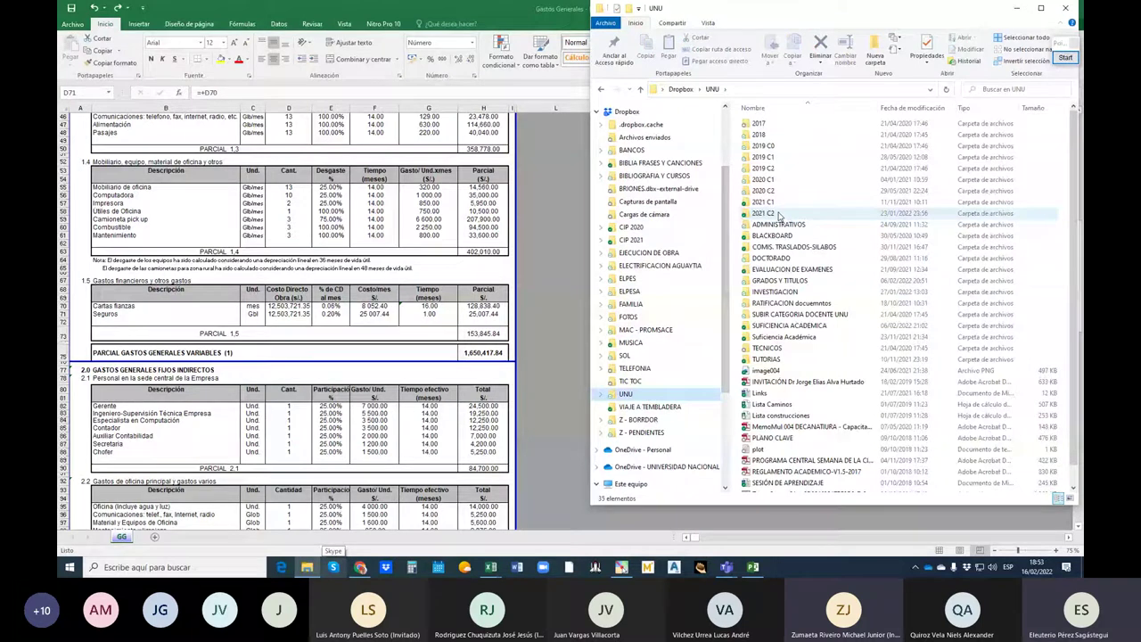
double_click(778, 215)
double_click(771, 219)
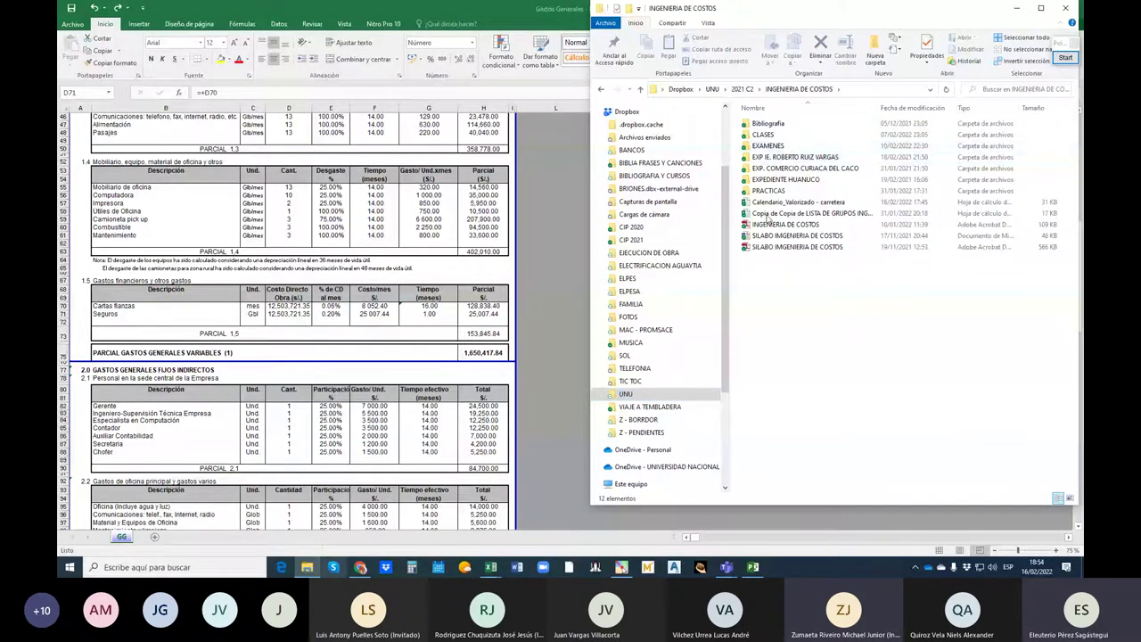
double_click(768, 124)
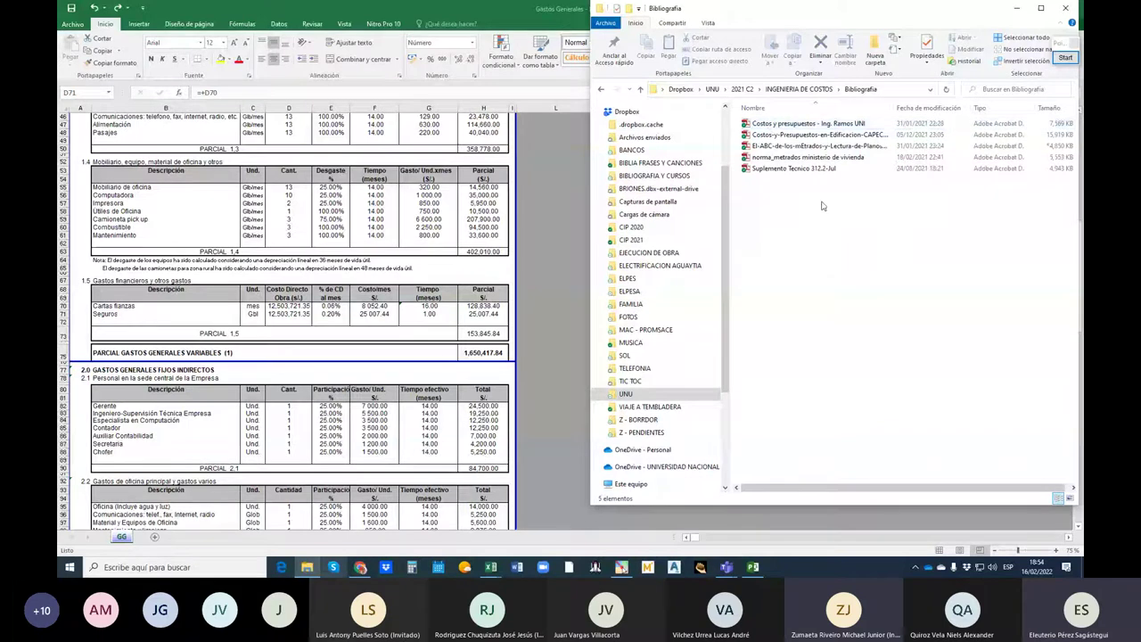
left_click(828, 138)
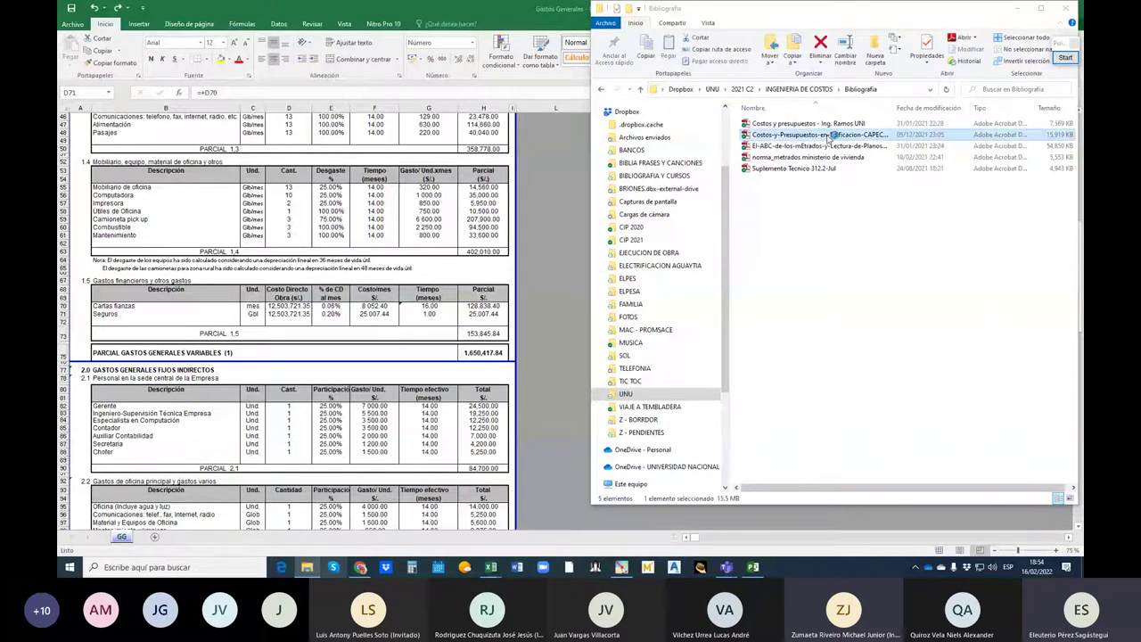
double_click(830, 136)
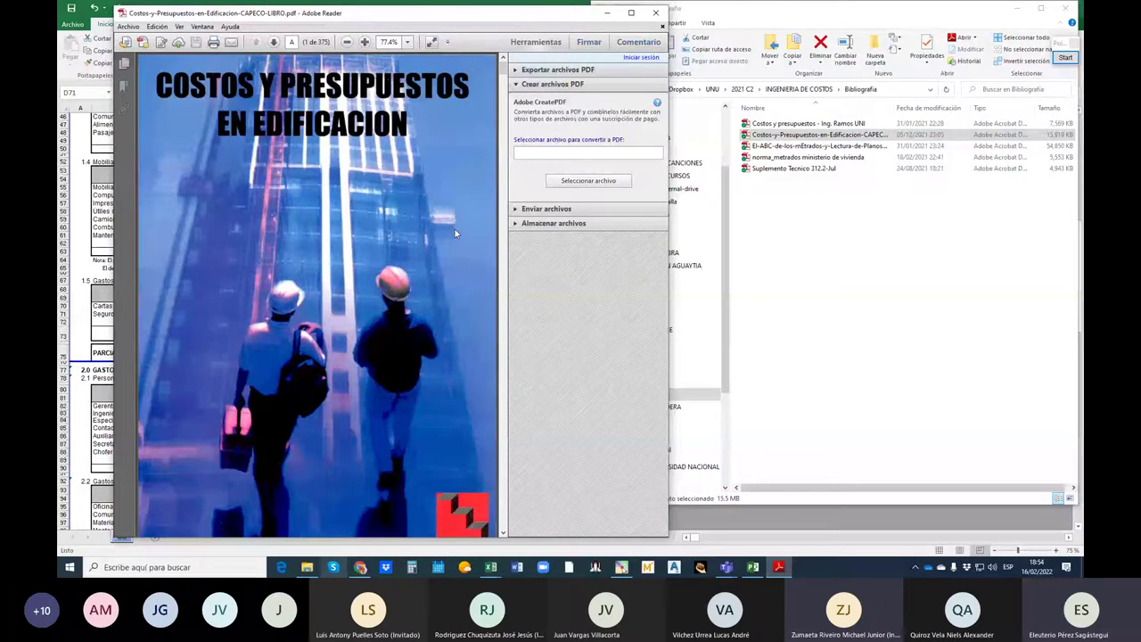
- Maximize the book, check the Capítulo III Costos Indirectos entries in its index, and go to page 254
scroll(455, 231, "down", 5)
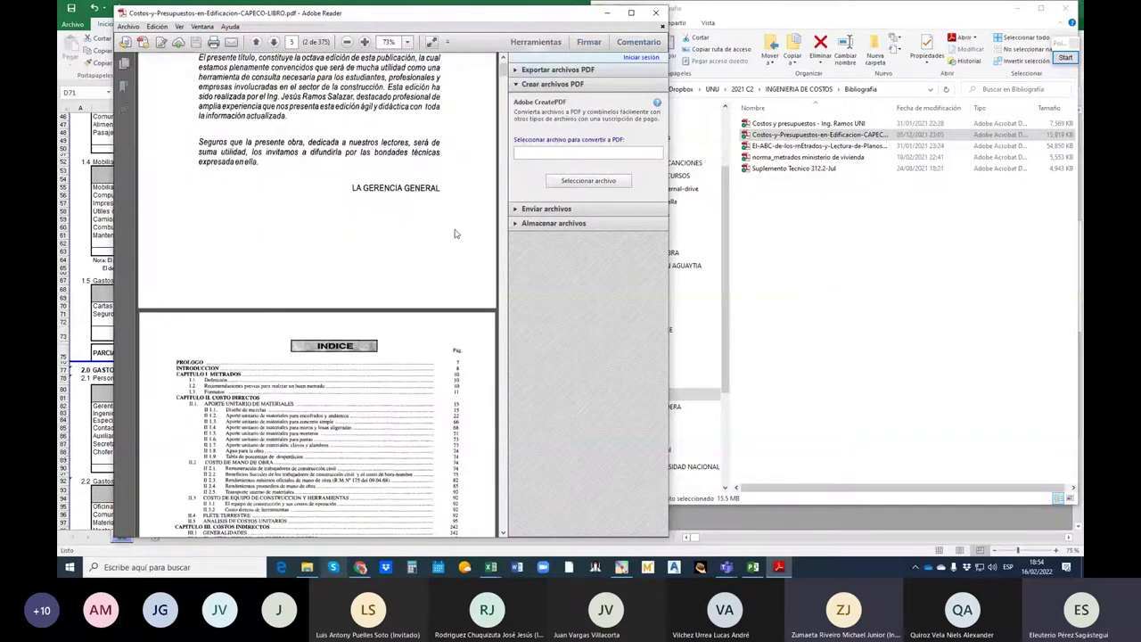
left_click(626, 18)
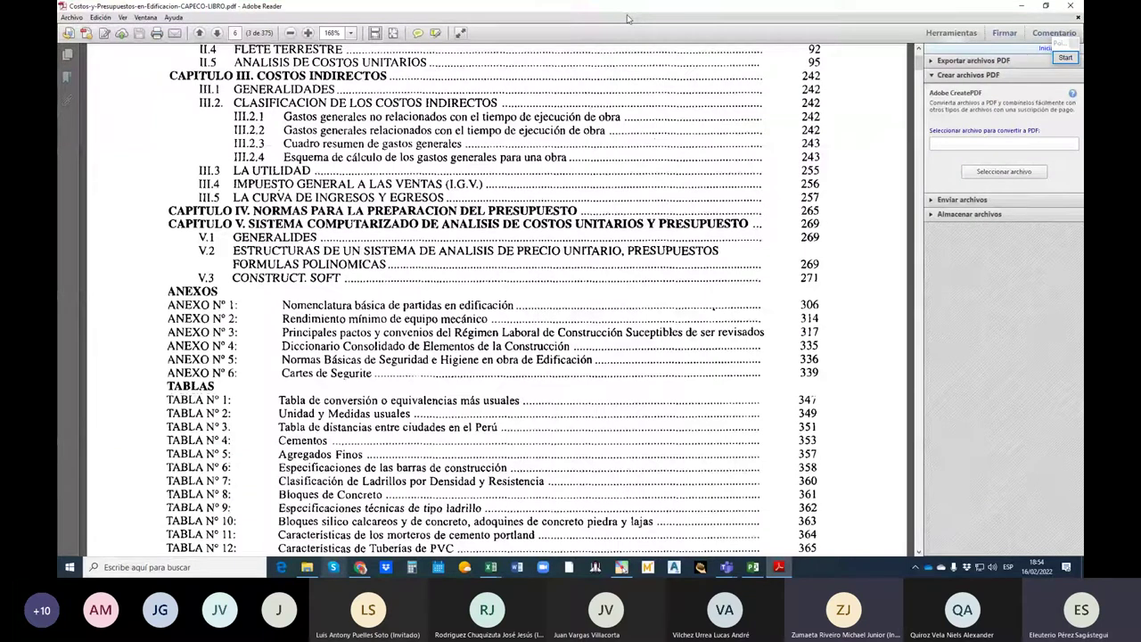
scroll(547, 282, "down", 5)
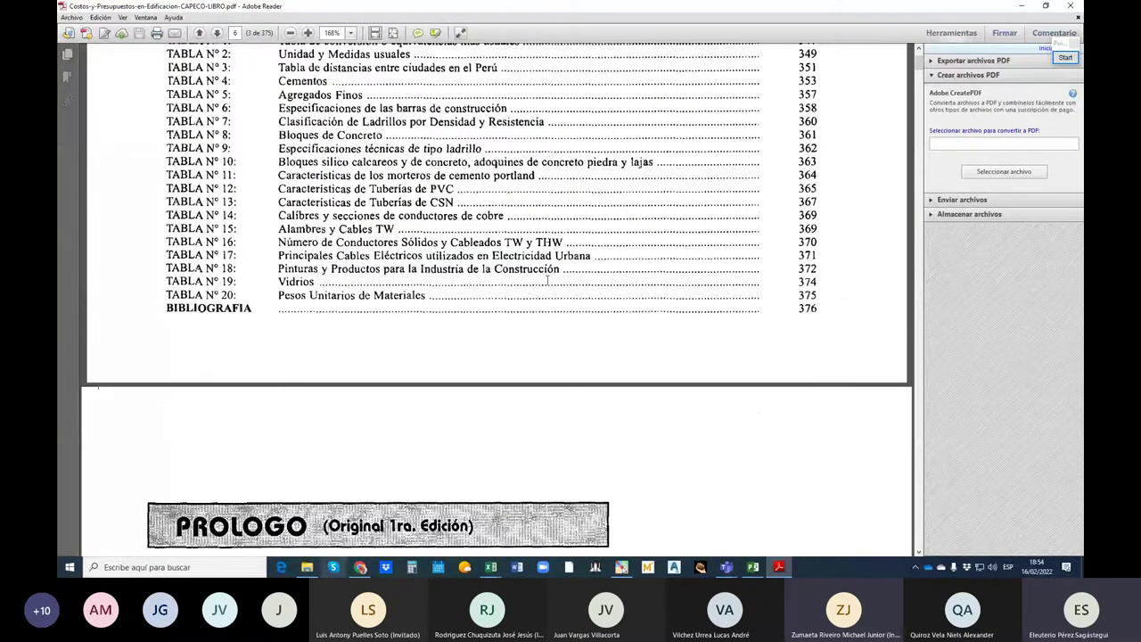
scroll(547, 282, "up", 5)
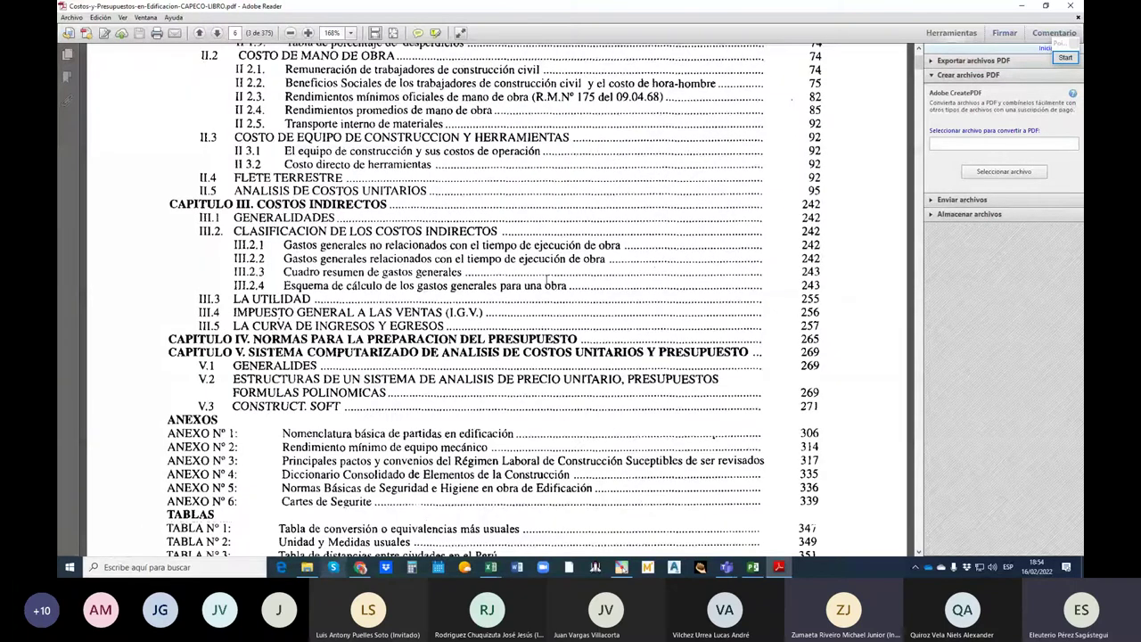
scroll(547, 281, "up", 1)
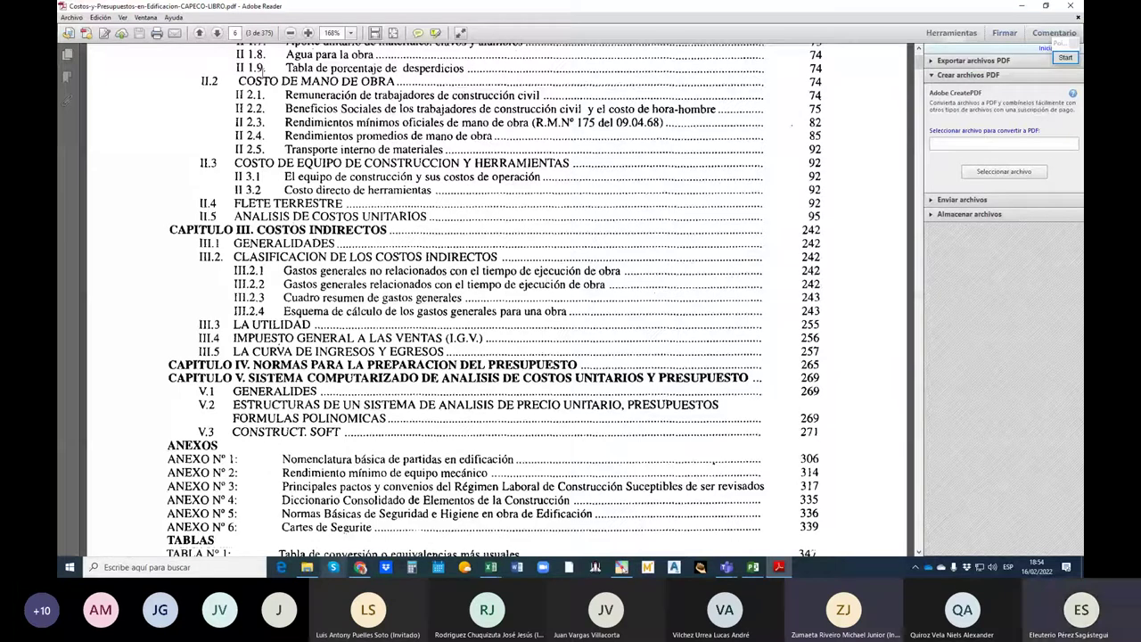
type("254")
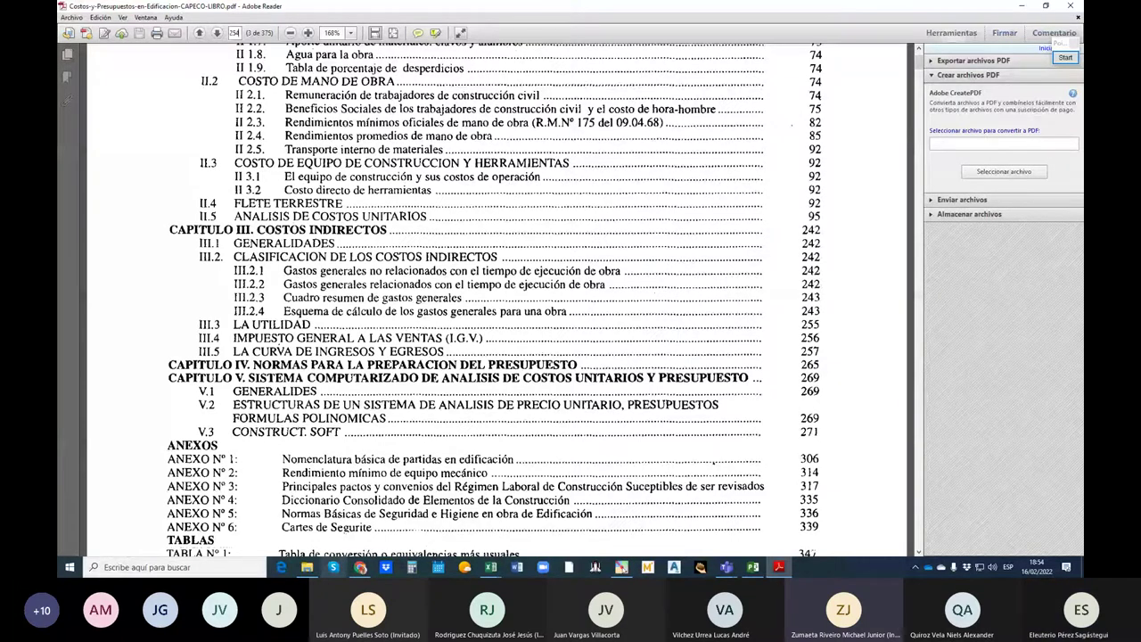
key("Return")
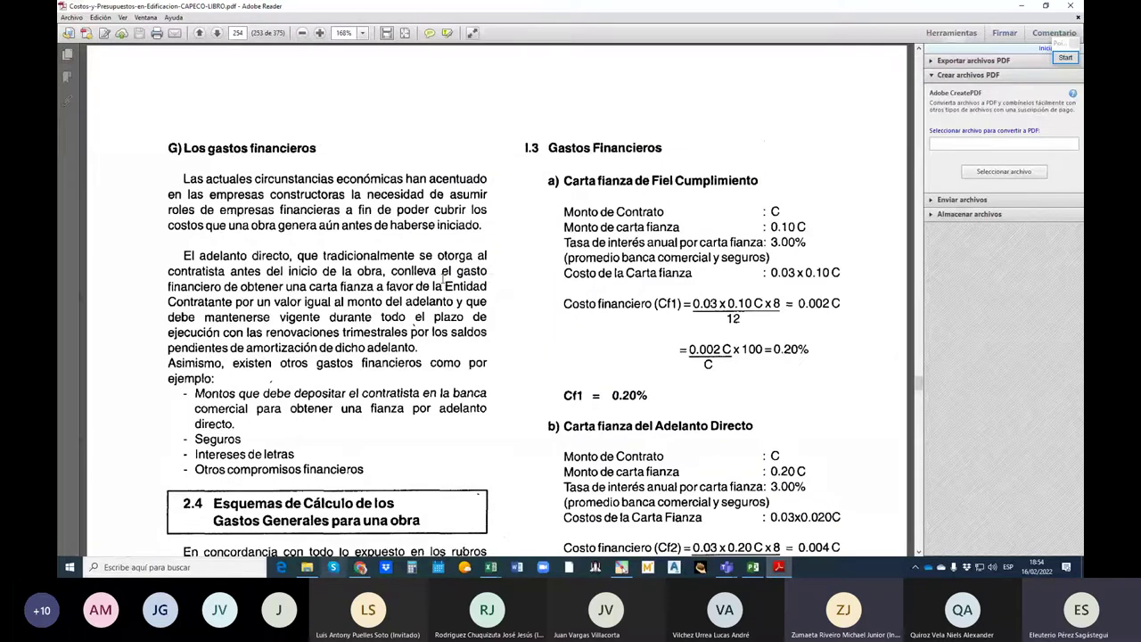
- Circle 0.002 C and the Cf1 result of 0.20% in the Carta fianza de Fiel Cumplimiento calculation, and end the annotation
scroll(443, 279, "down", 1)
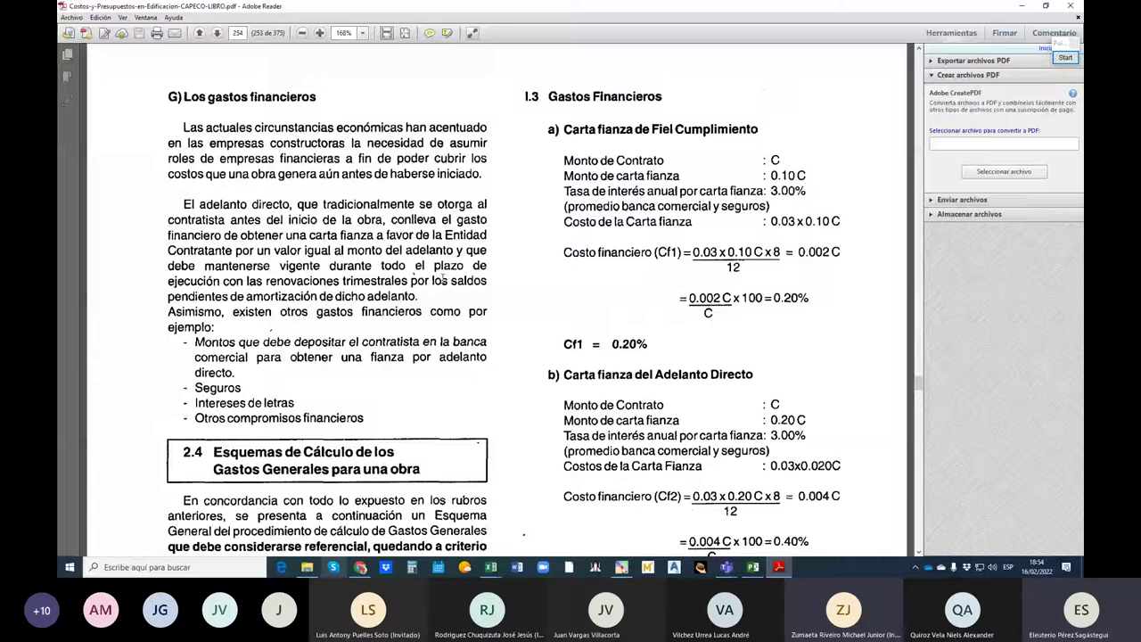
scroll(443, 280, "down", 1)
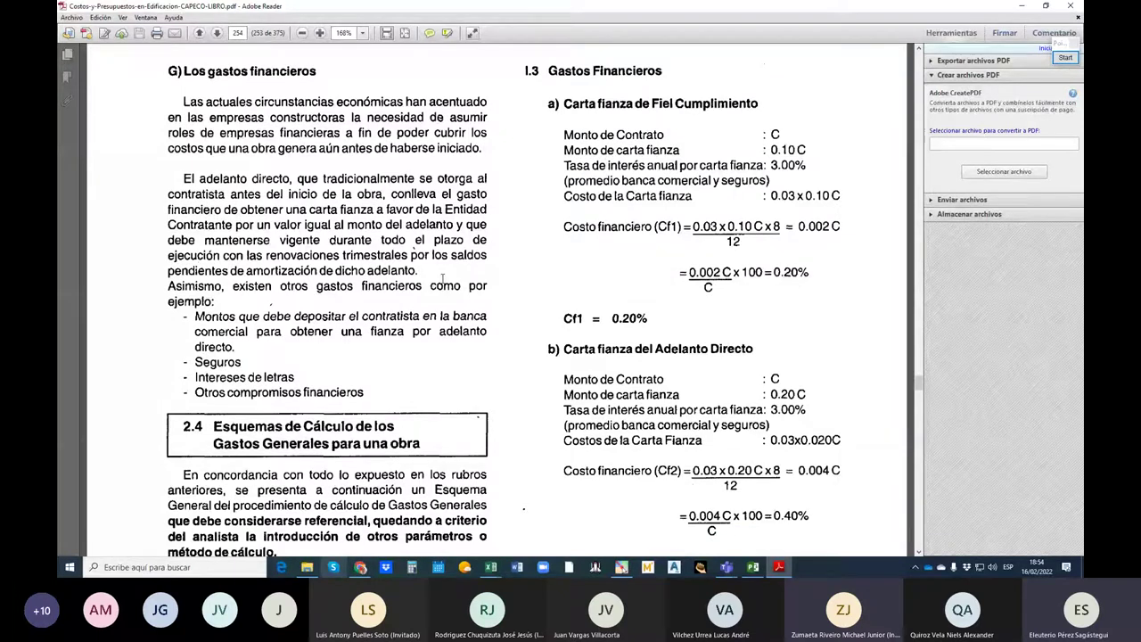
scroll(443, 279, "down", 1)
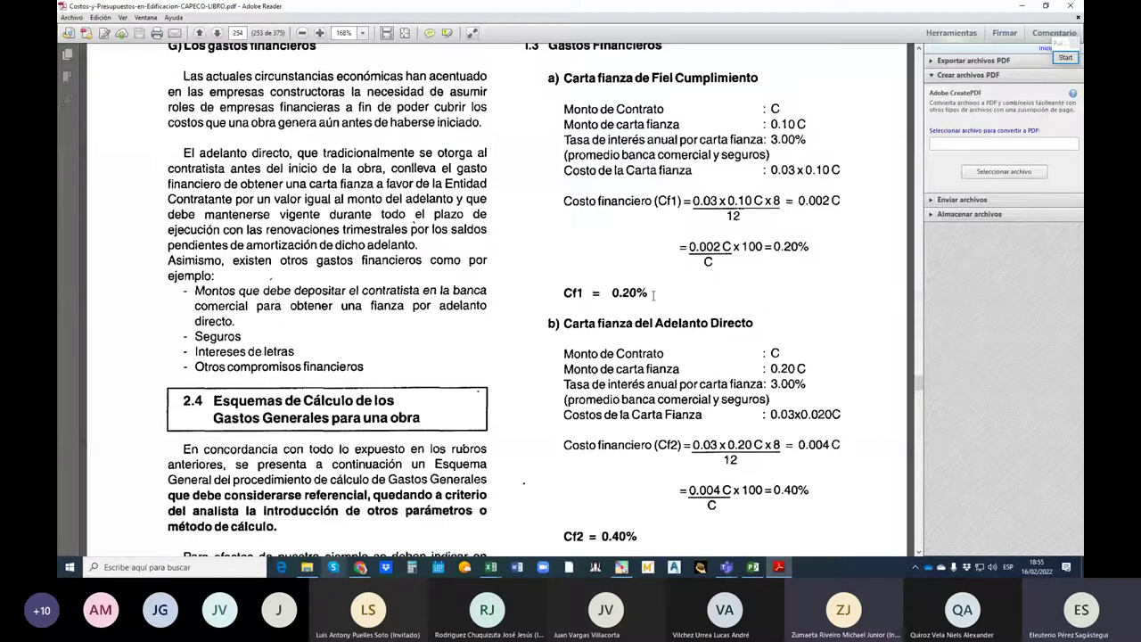
left_click(1062, 57)
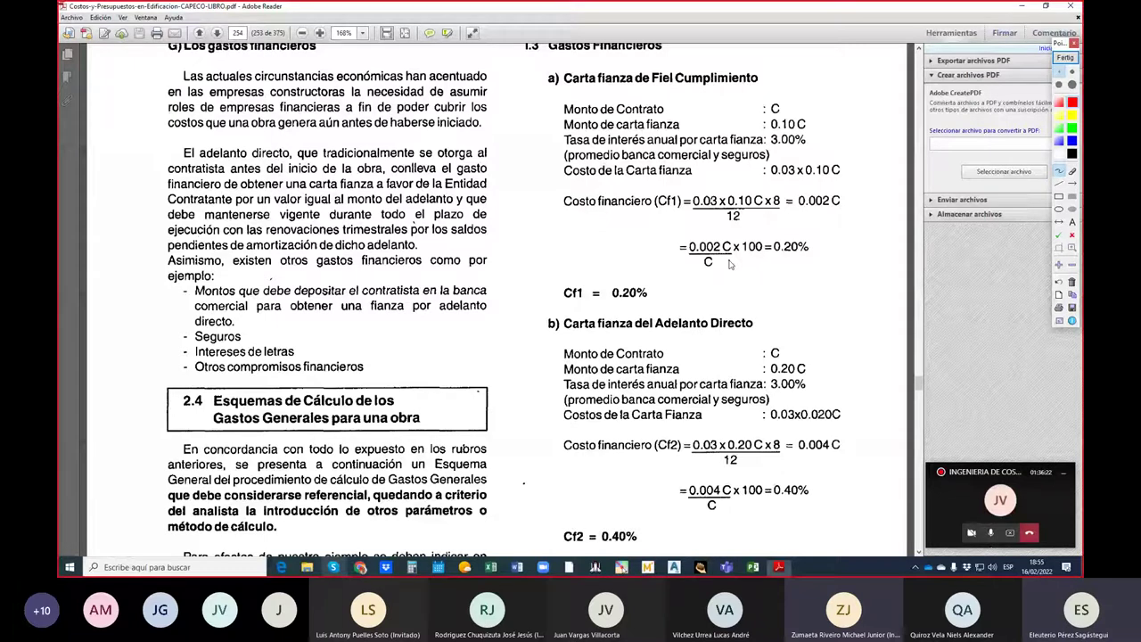
left_click_drag(683, 240, 726, 234)
left_click_drag(726, 234, 683, 246)
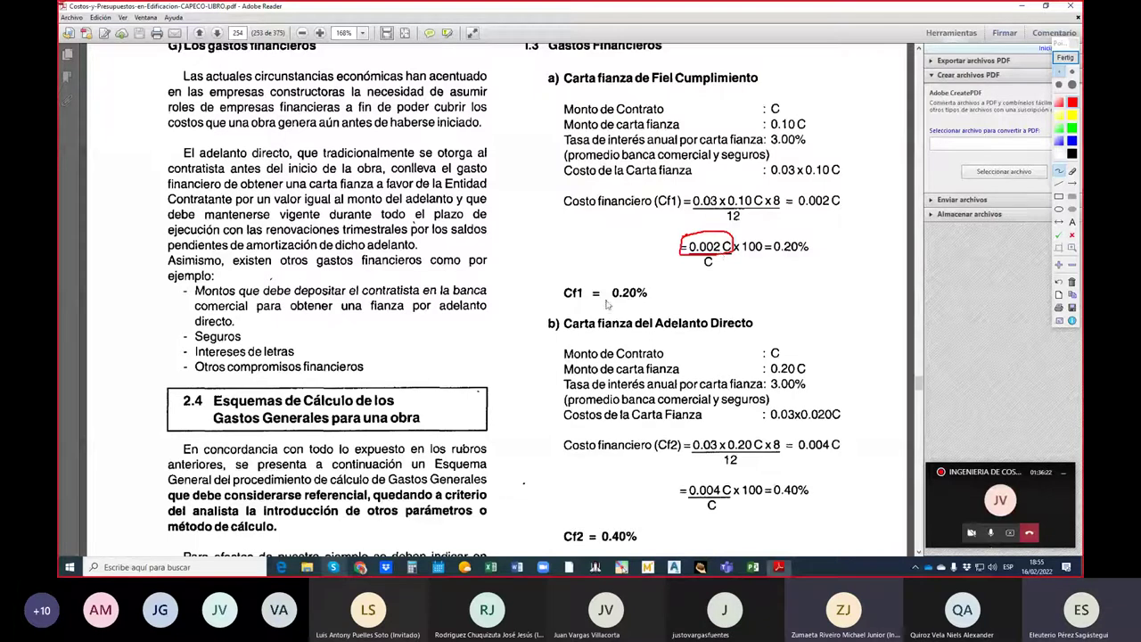
left_click_drag(606, 303, 613, 299)
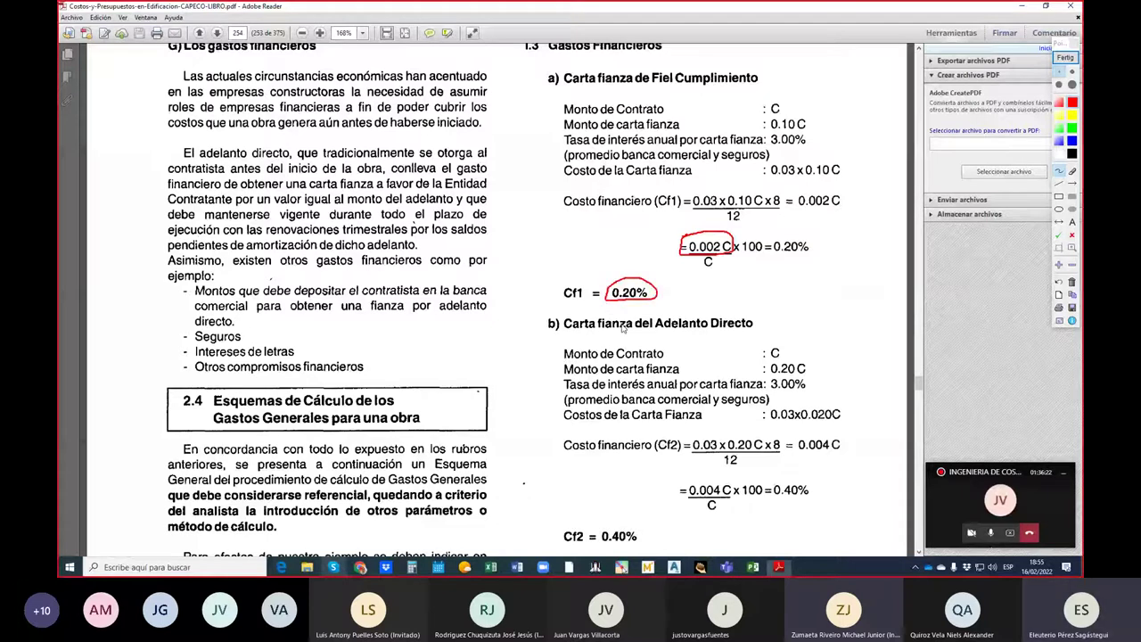
left_click(1066, 58)
- Review the Cf2 to Cf5 calculations and circle GF = 2.31% under Total Gastos Financieros on page 255
scroll(637, 322, "down", 3)
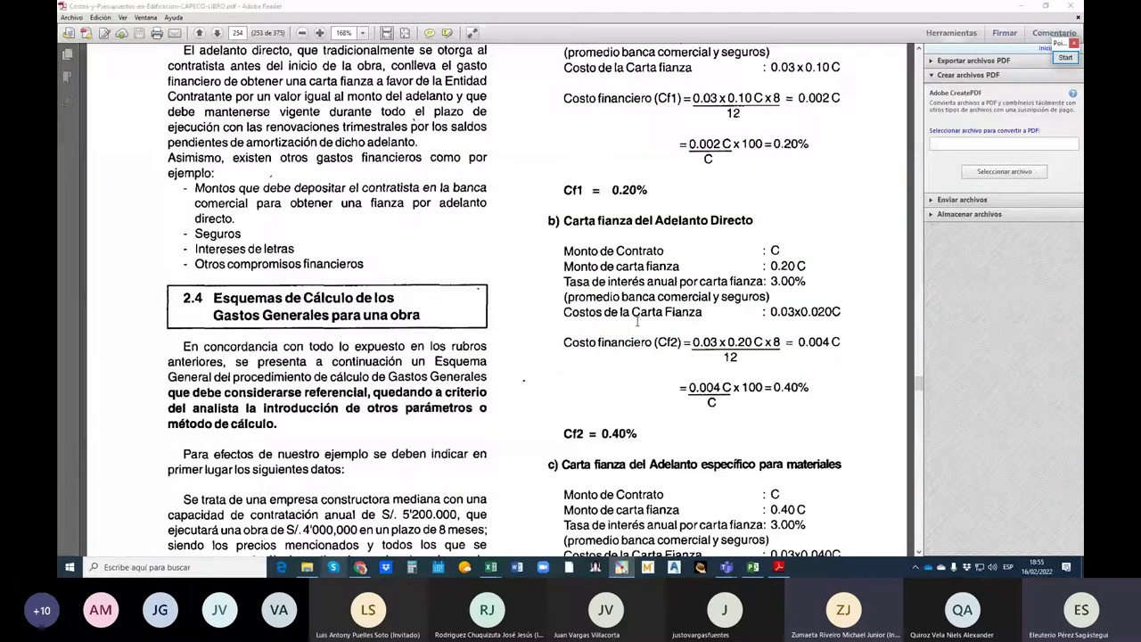
scroll(629, 443, "down", 5)
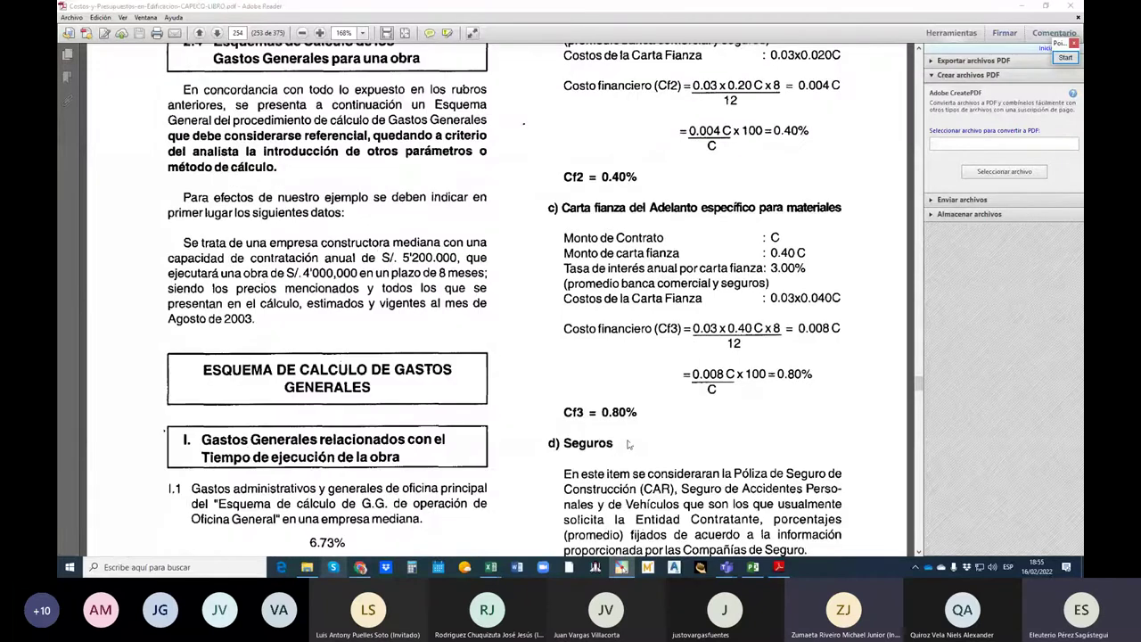
scroll(629, 443, "down", 4)
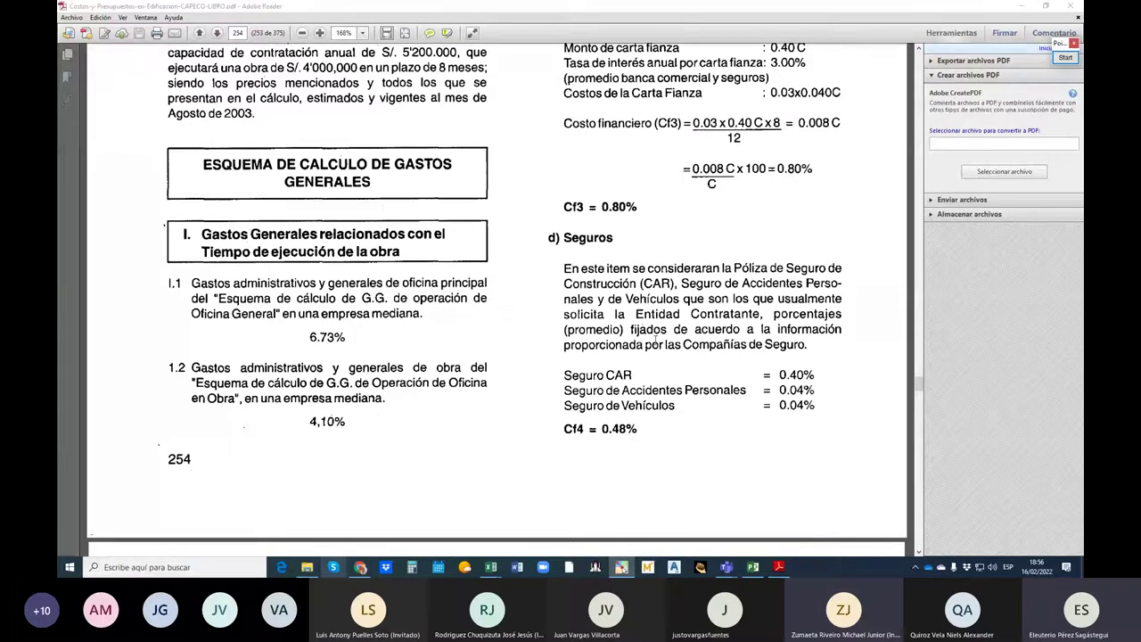
scroll(657, 346, "down", 3)
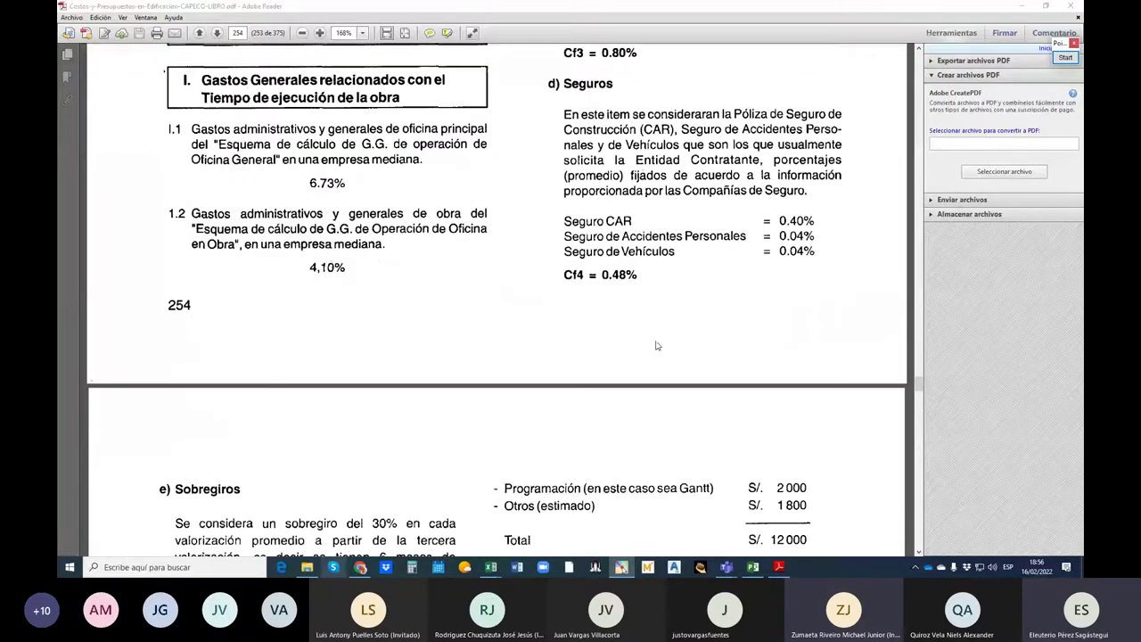
scroll(657, 345, "down", 6)
scroll(657, 346, "down", 3)
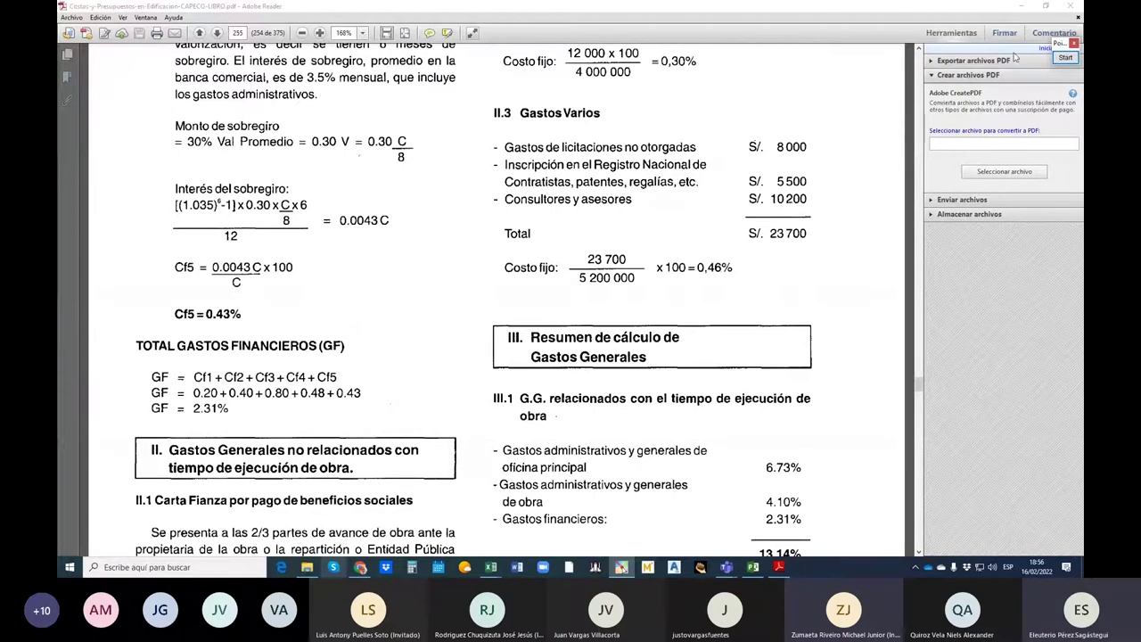
mouse_move(148, 404)
left_mouse_down()
mouse_move(177, 398)
mouse_move(229, 417)
mouse_move(153, 419)
mouse_move(153, 402)
left_mouse_up()
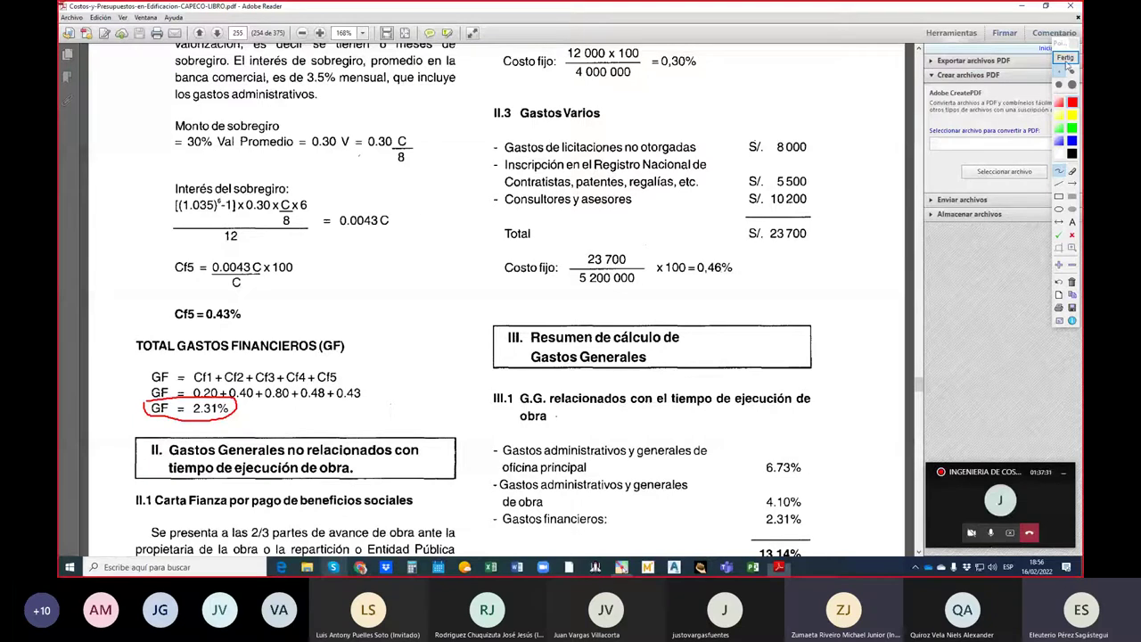
- Draw an arrow from GF = 2.31% to Gastos financieros in summary III.1, box the 13.14% total, and end the annotation
scroll(771, 312, "down", 1)
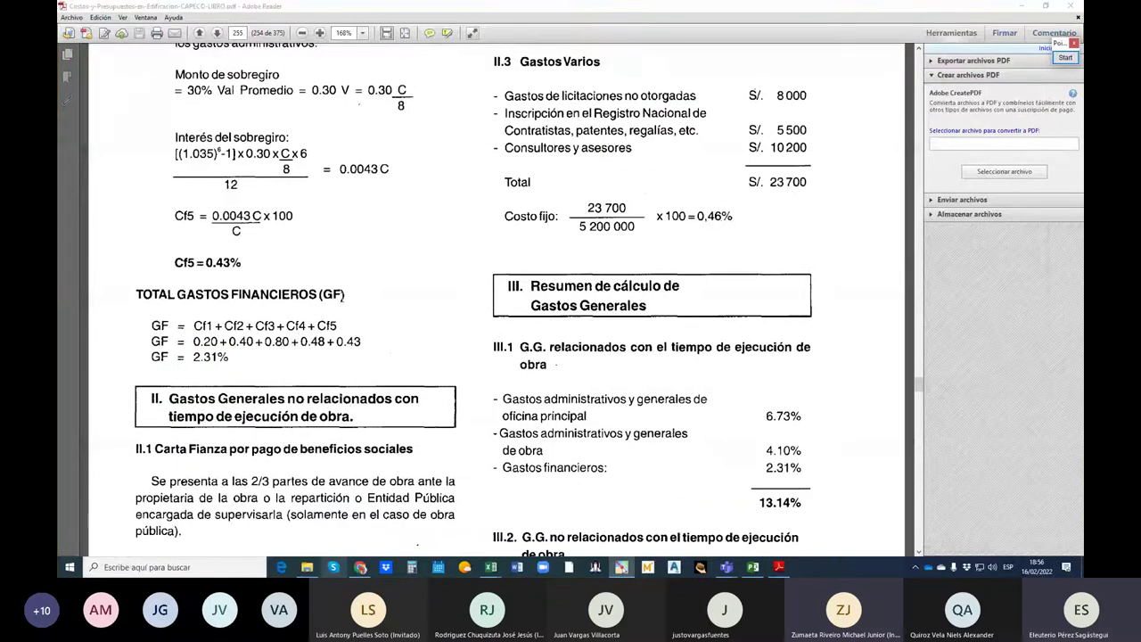
left_click(1065, 57)
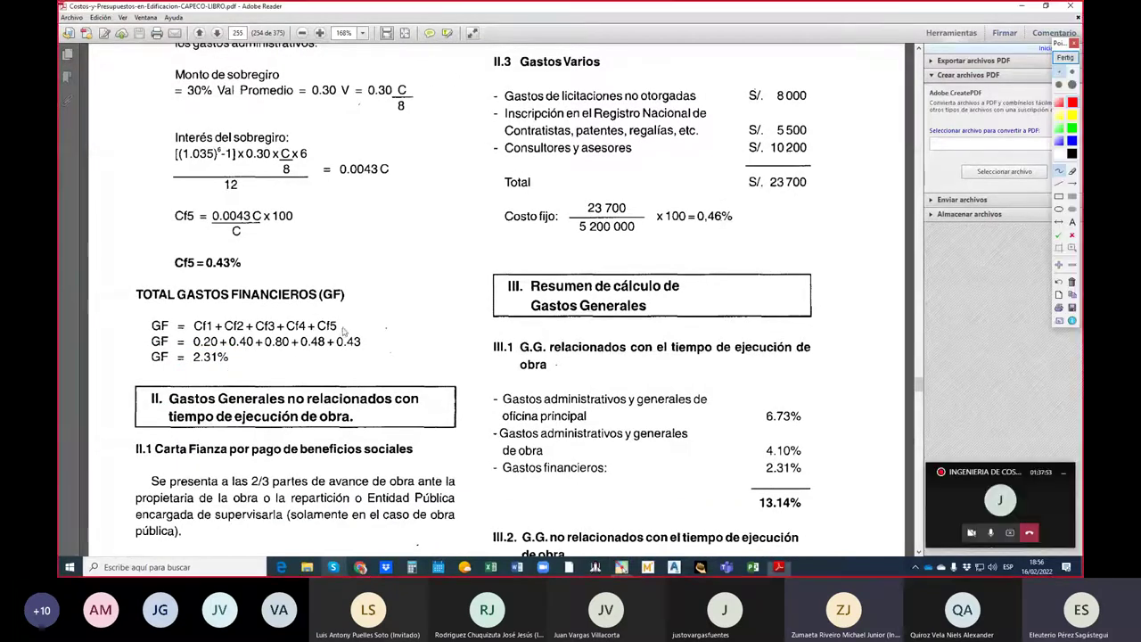
mouse_move(235, 356)
left_mouse_down()
mouse_move(423, 385)
mouse_move(672, 454)
mouse_move(763, 461)
mouse_move(753, 505)
mouse_move(811, 515)
mouse_move(813, 479)
left_mouse_up()
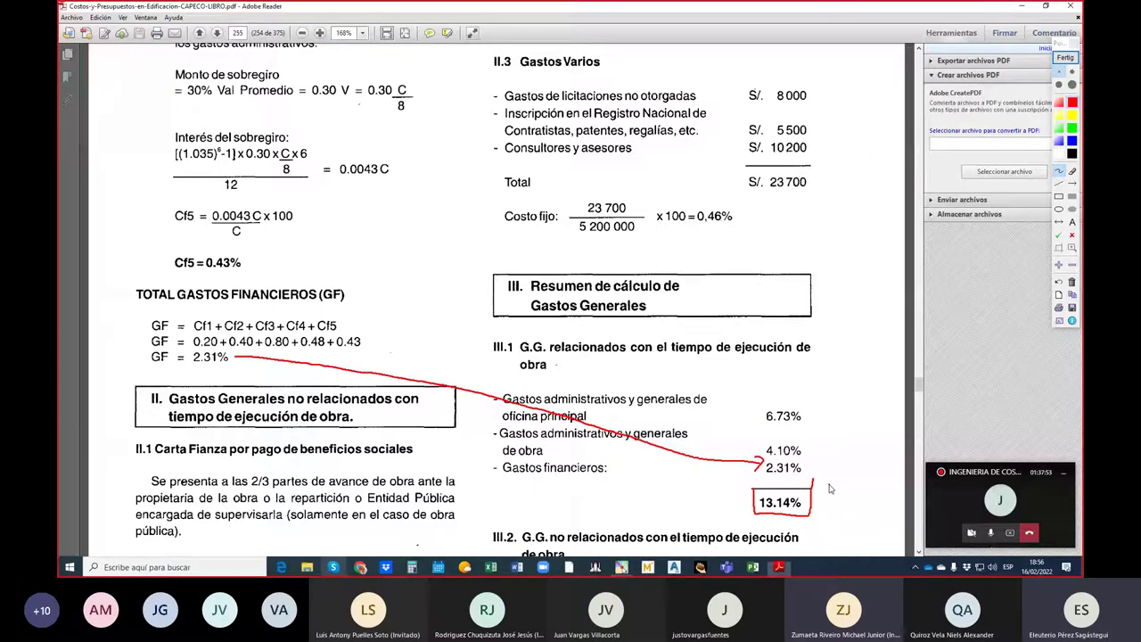
left_click(1068, 58)
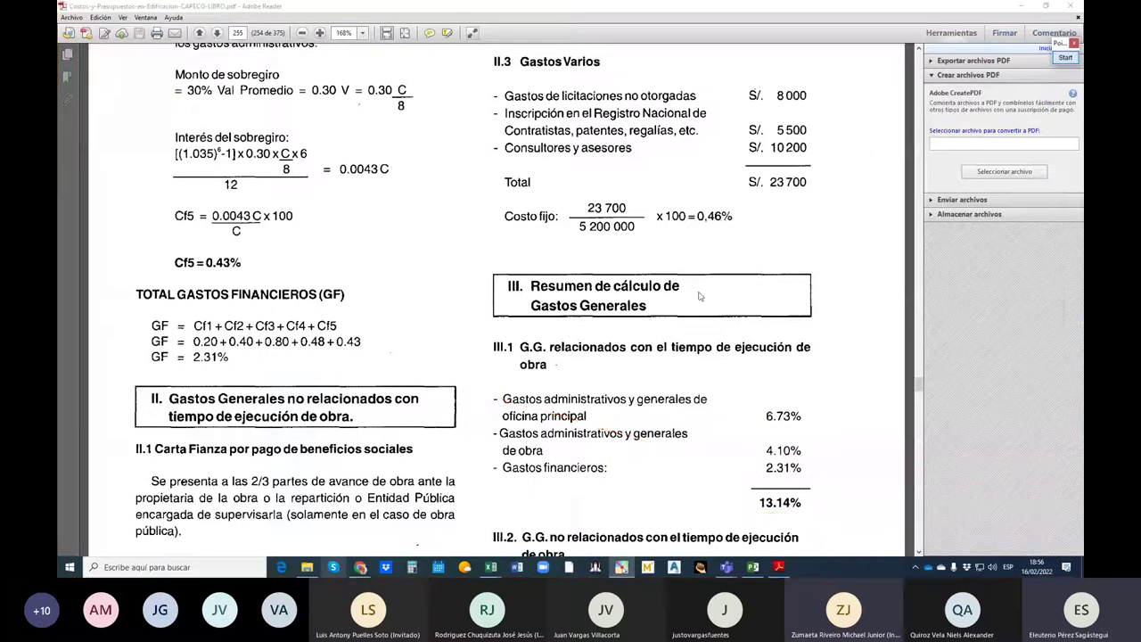
- Mark the 13.14% total of the G.G. relacionados con el tiempo de ejecución de obra once more
scroll(700, 295, "up", 5)
scroll(700, 298, "down", 6)
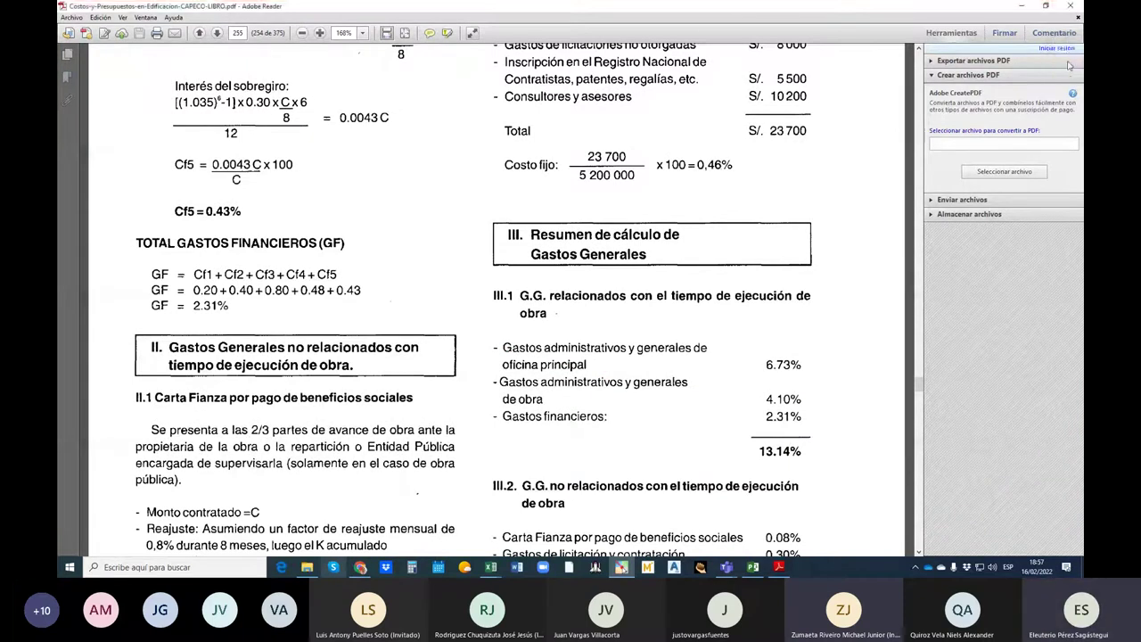
mouse_move(755, 437)
left_mouse_down()
mouse_move(827, 456)
mouse_move(741, 460)
mouse_move(751, 448)
left_mouse_up()
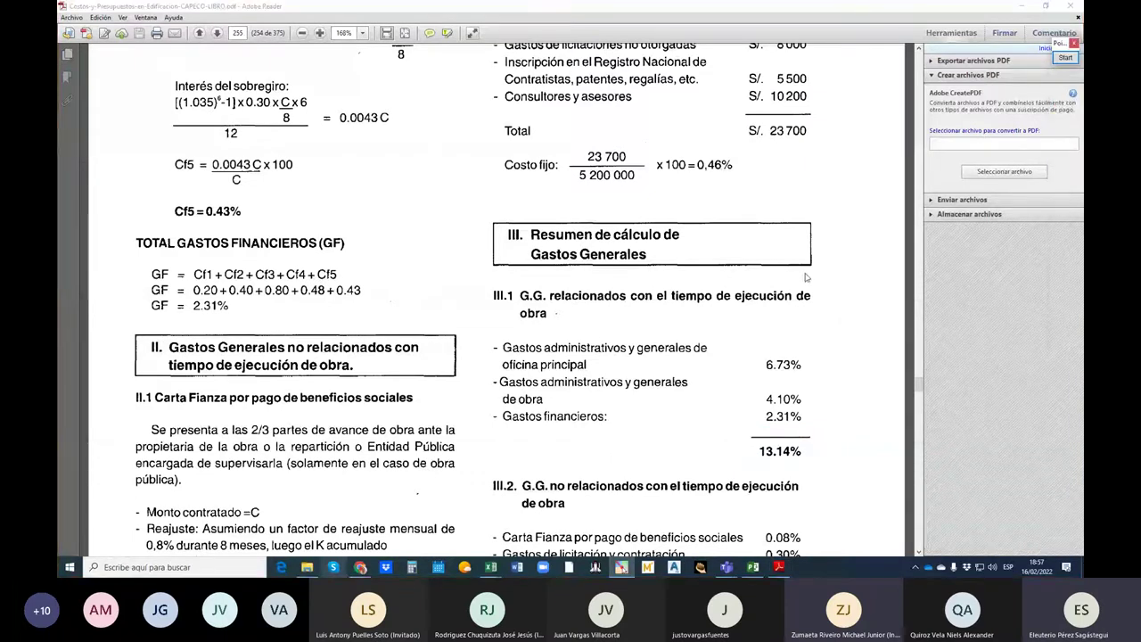
- Return to page 254 to review the Seguros percentages and the Carta fianza cost calculations
scroll(805, 277, "up", 10)
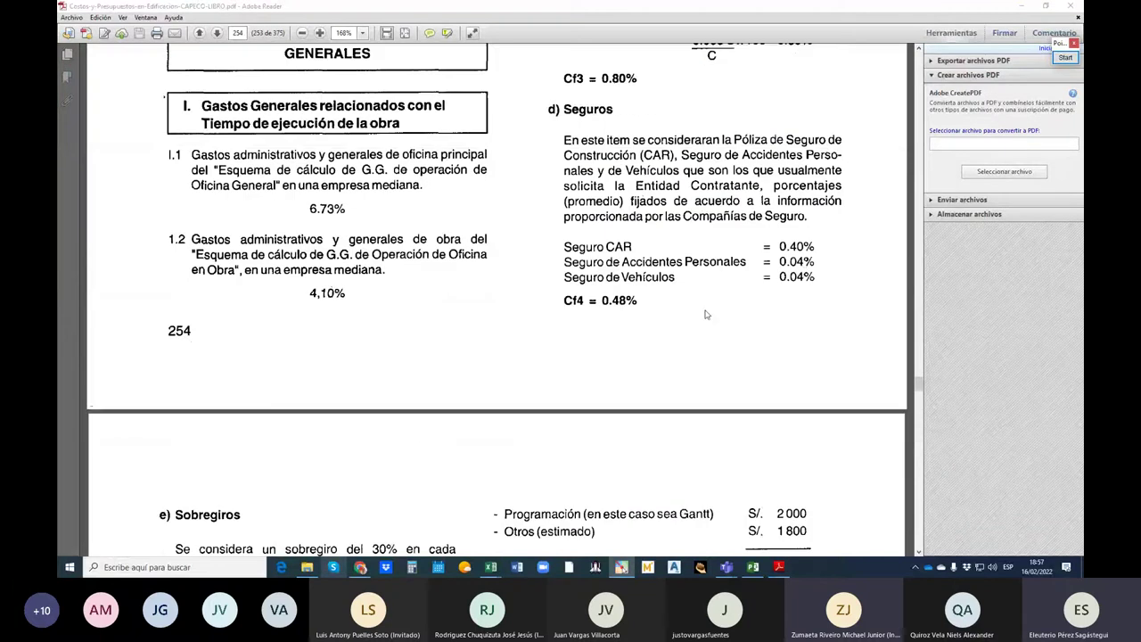
scroll(705, 313, "up", 5)
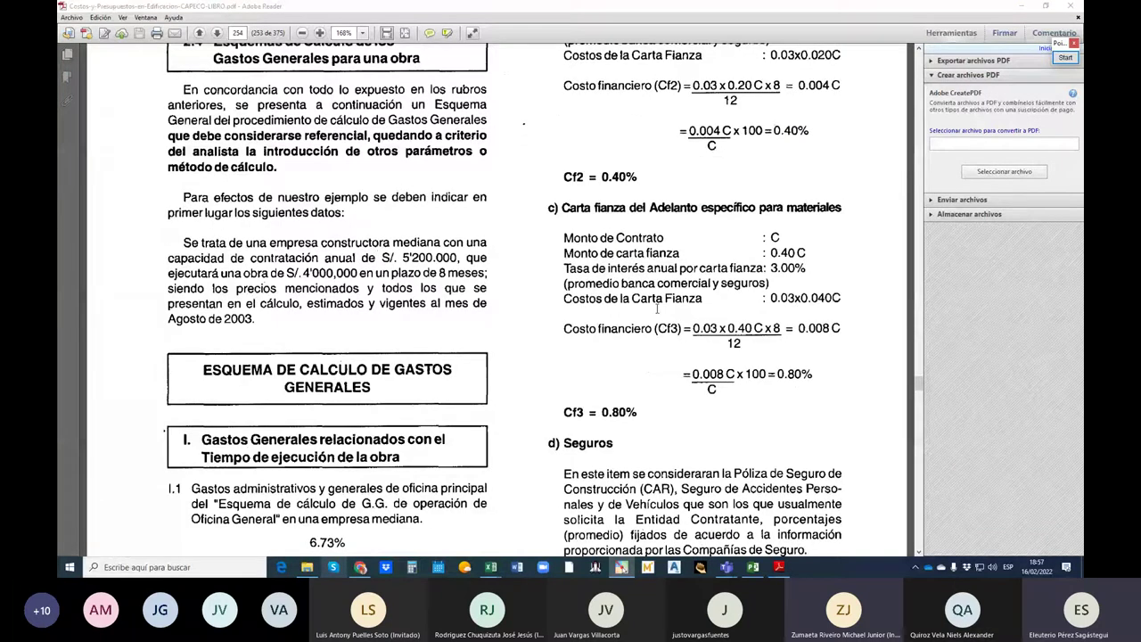
scroll(656, 307, "up", 4)
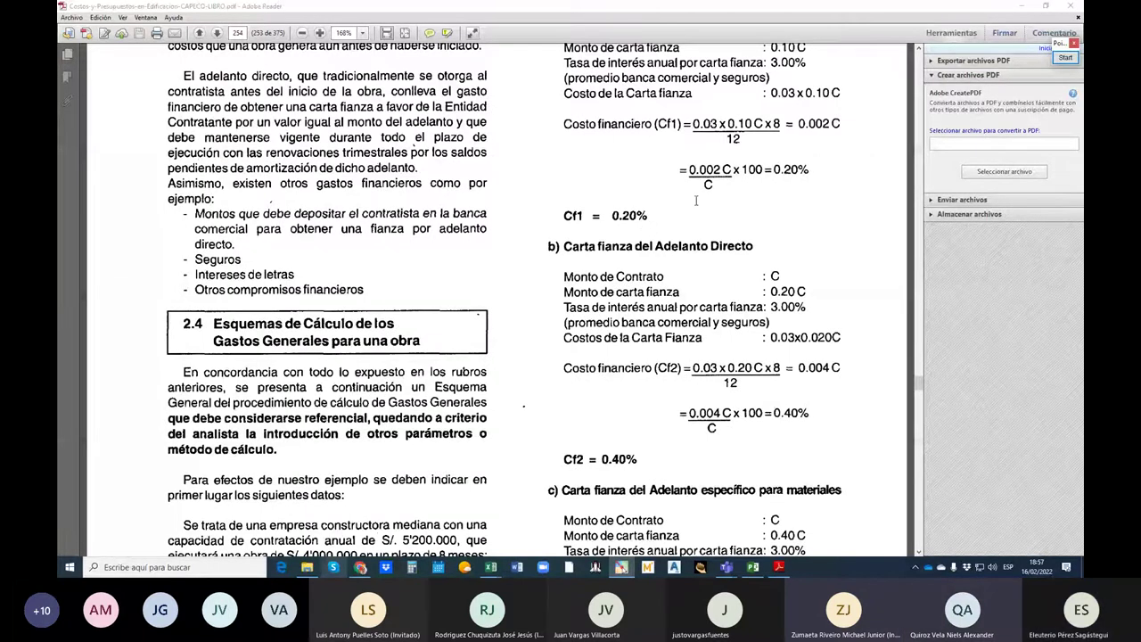
- Circle the 13.14% and 0,84% totals in the Resumen de cálculo de Gastos Generales on page 255
scroll(696, 201, "up", 1)
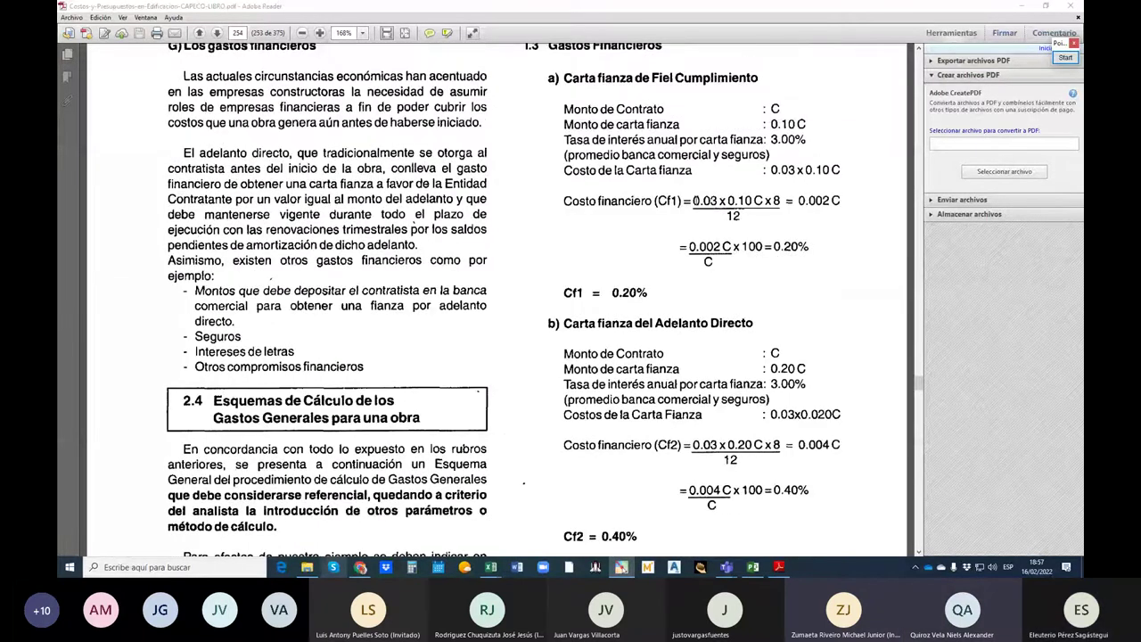
scroll(696, 200, "up", 1)
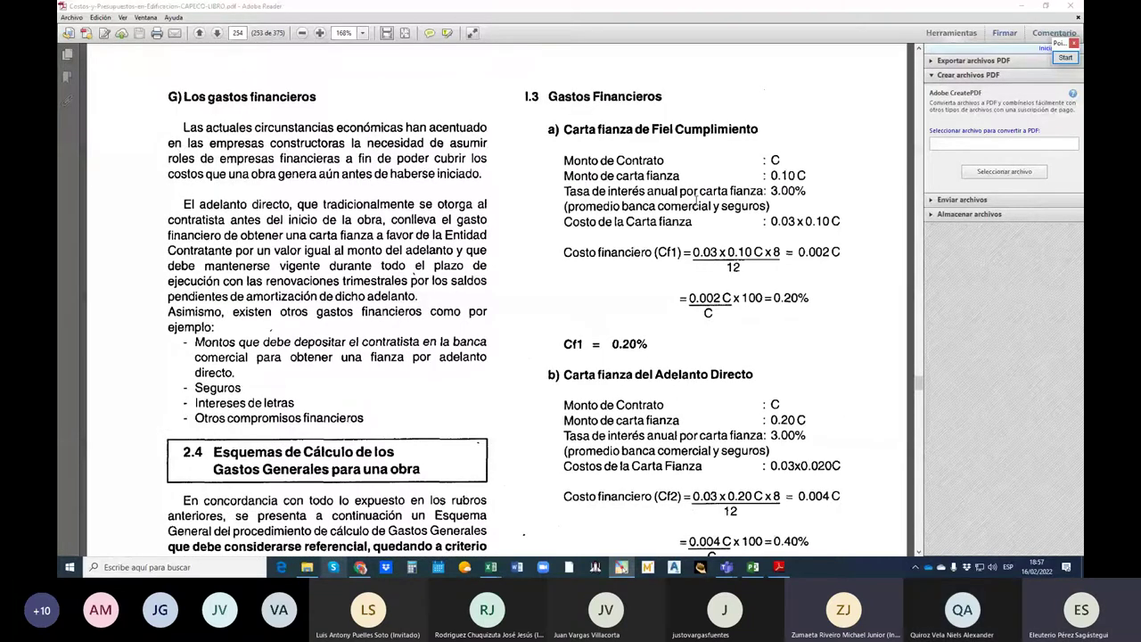
scroll(696, 198, "down", 3)
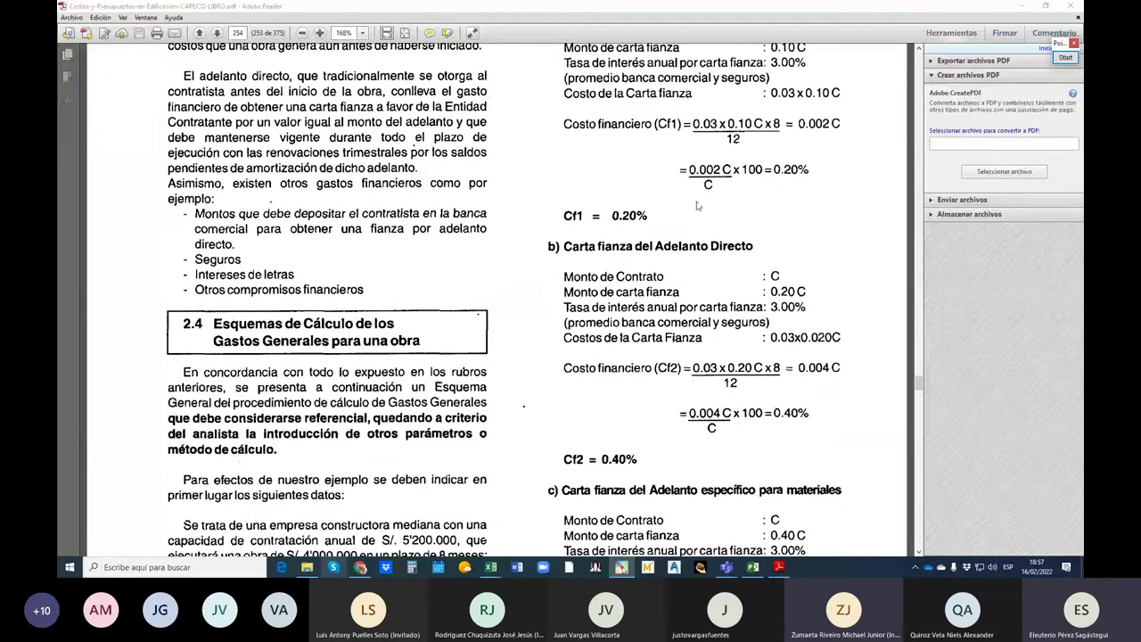
scroll(696, 205, "down", 20)
scroll(730, 341, "down", 18)
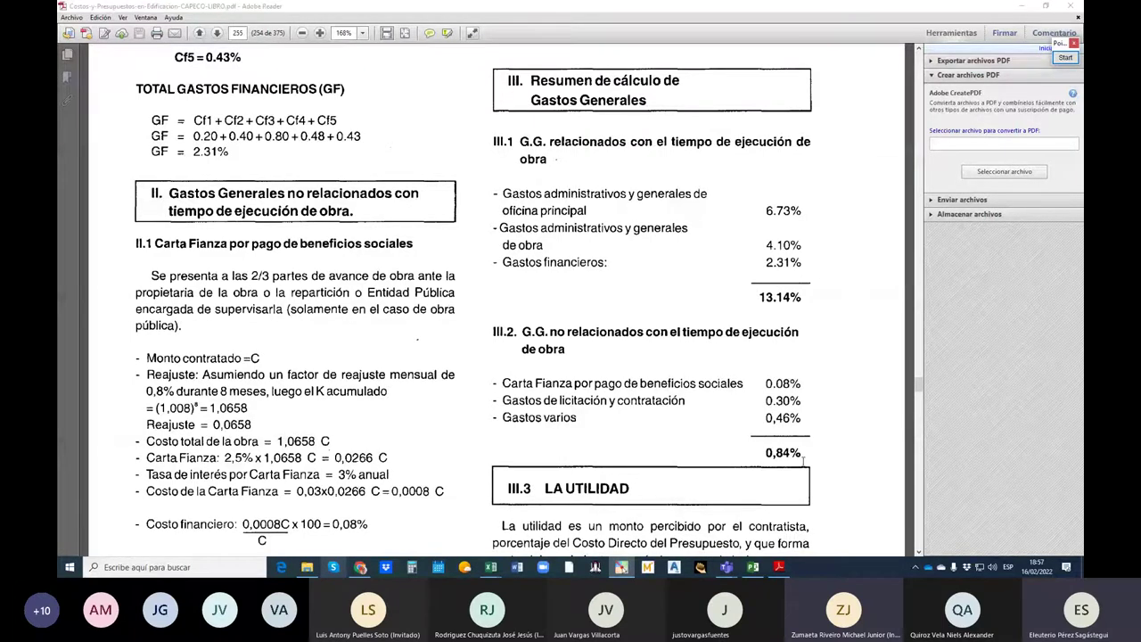
left_click(1065, 57)
mouse_move(749, 291)
left_mouse_down()
mouse_move(829, 290)
mouse_move(751, 311)
mouse_move(750, 283)
left_mouse_up()
mouse_move(748, 435)
left_mouse_down()
mouse_move(820, 445)
mouse_move(799, 464)
mouse_move(753, 438)
left_mouse_up()
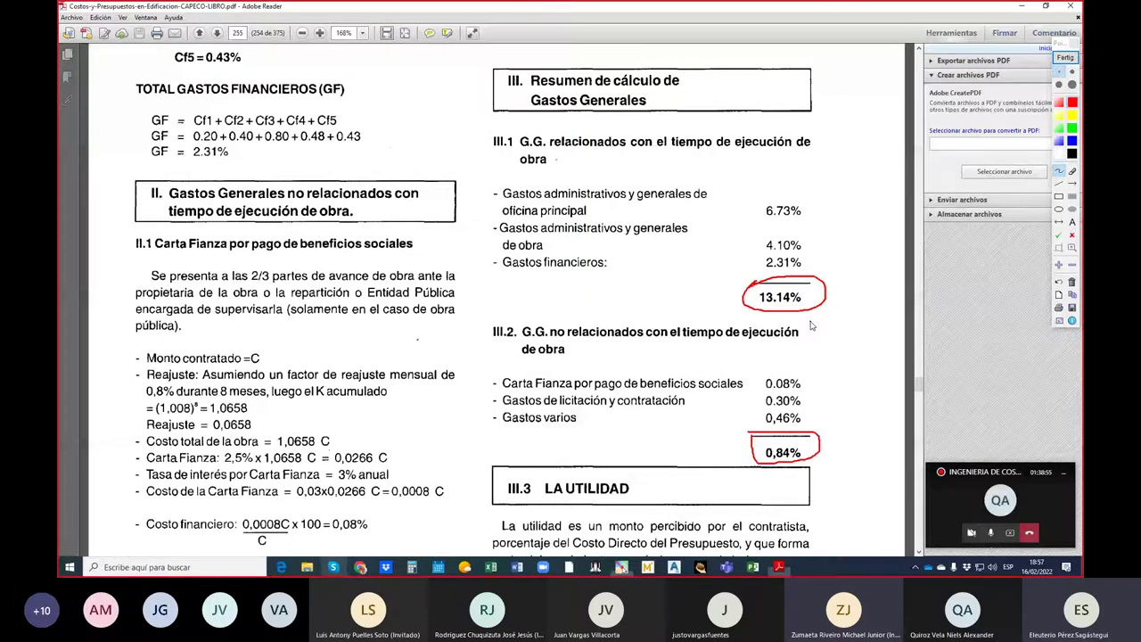
- Review the Carta fianza and Seguros calculations on page 254 again, ending at the summary on page 255
scroll(811, 326, "up", 1)
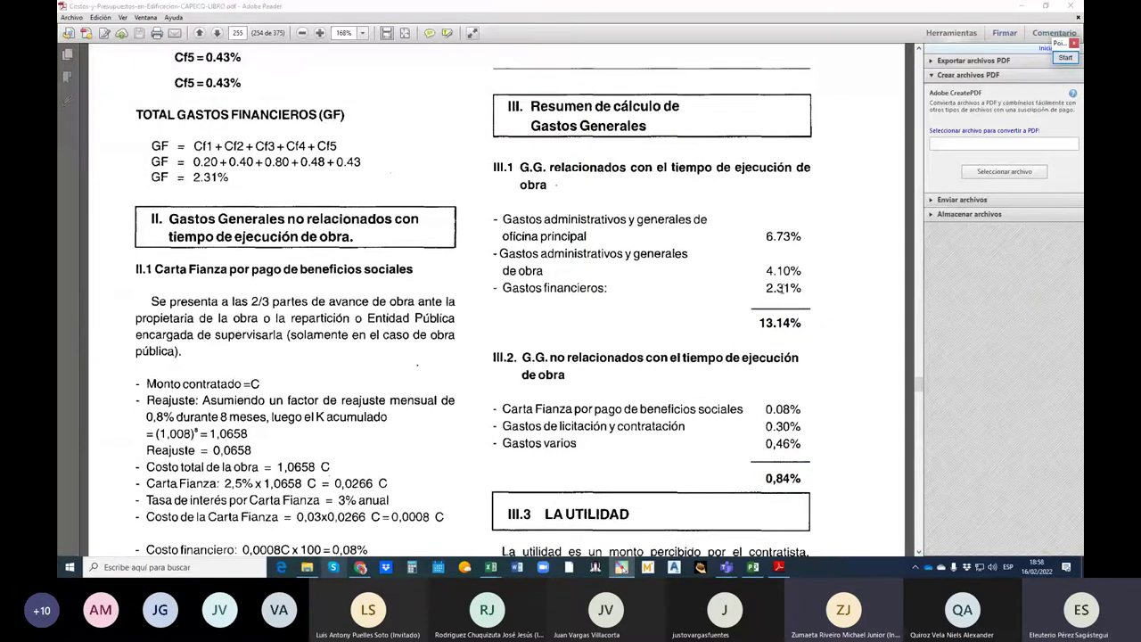
scroll(781, 287, "up", 5)
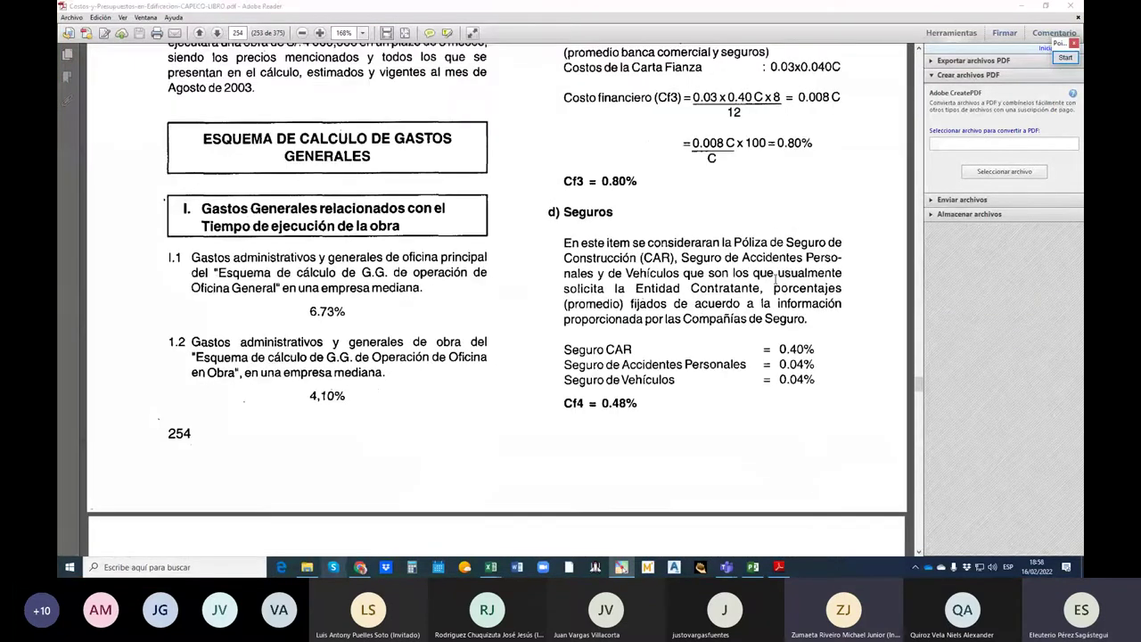
scroll(775, 279, "up", 5)
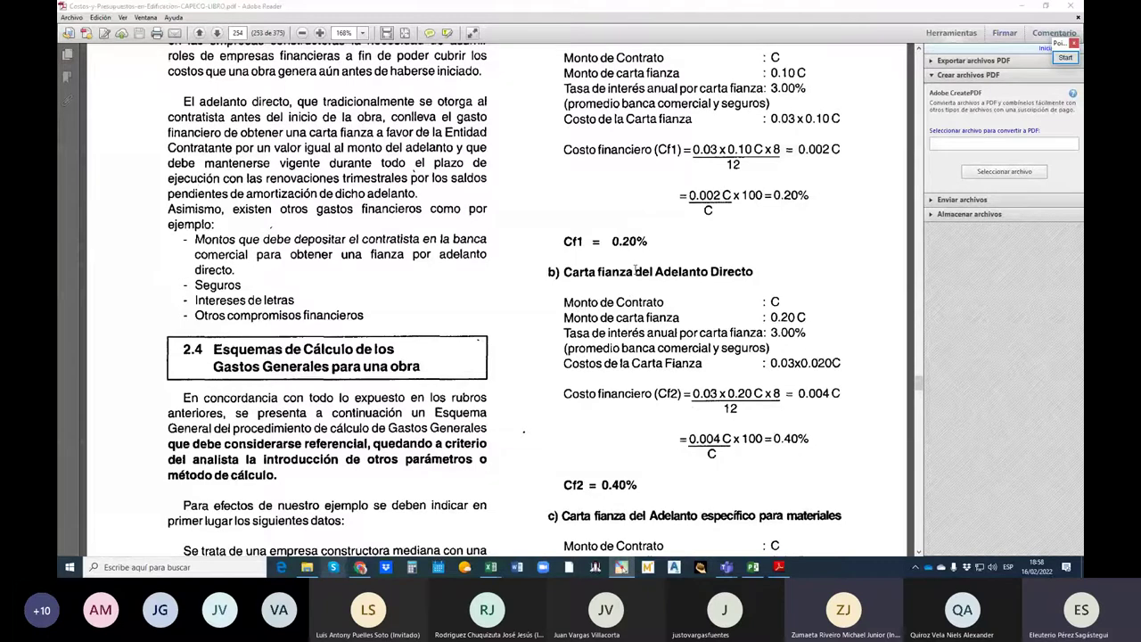
scroll(642, 347, "down", 6)
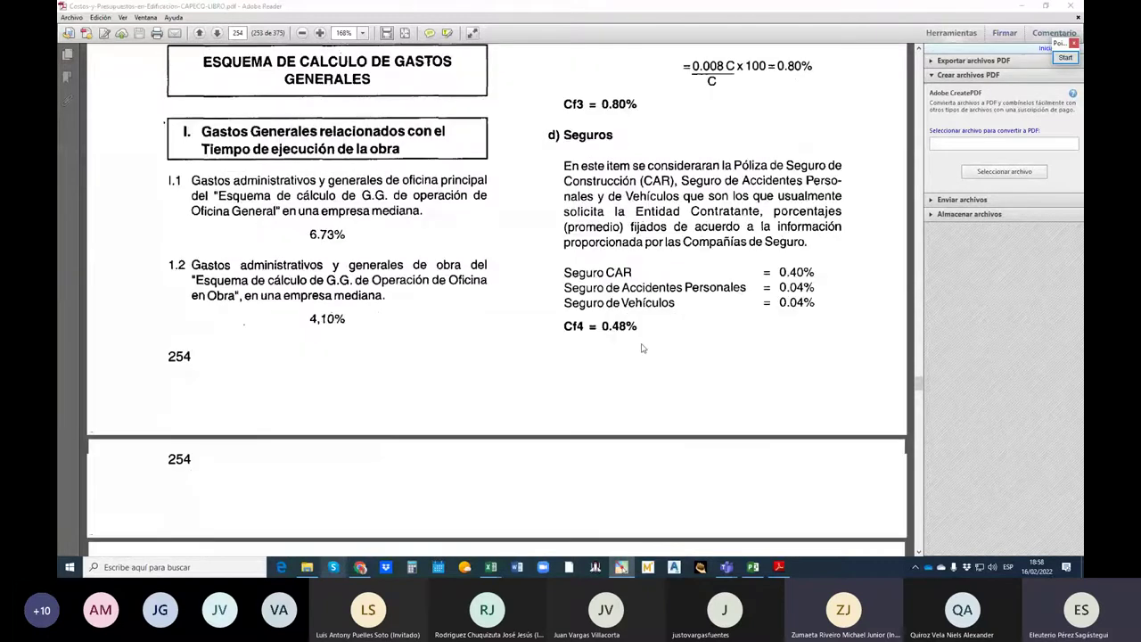
scroll(642, 348, "down", 5)
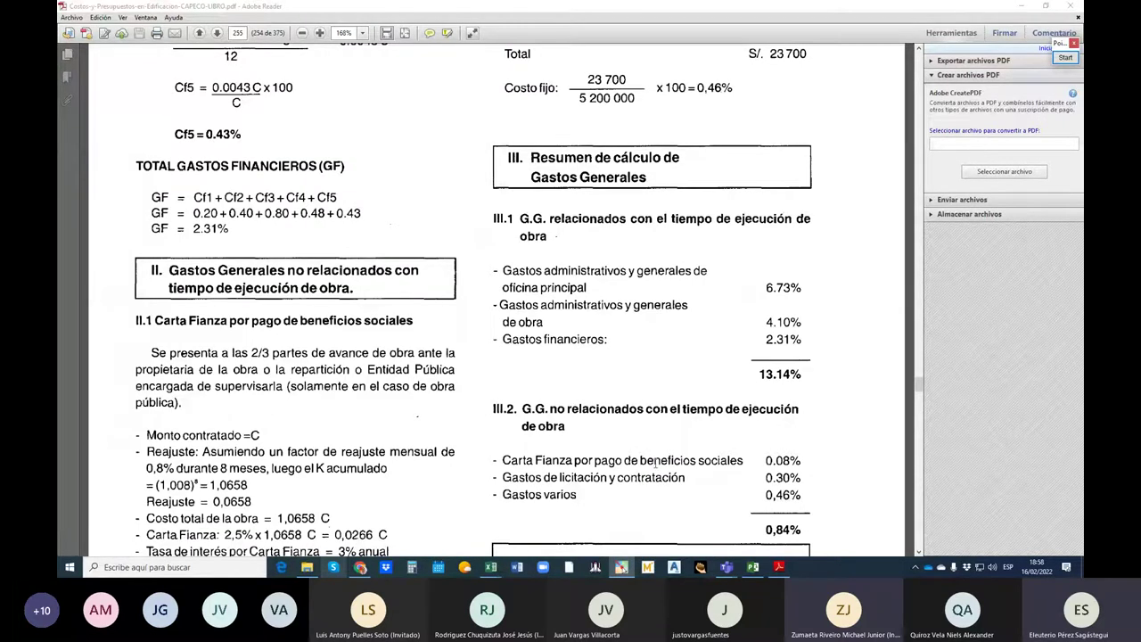
- Switch to the Gastos Generales workbook in Excel, circle the section 1.5 % de CD al mes values for Cartas fianzas and Seguros, and end the annotation
left_click(491, 572)
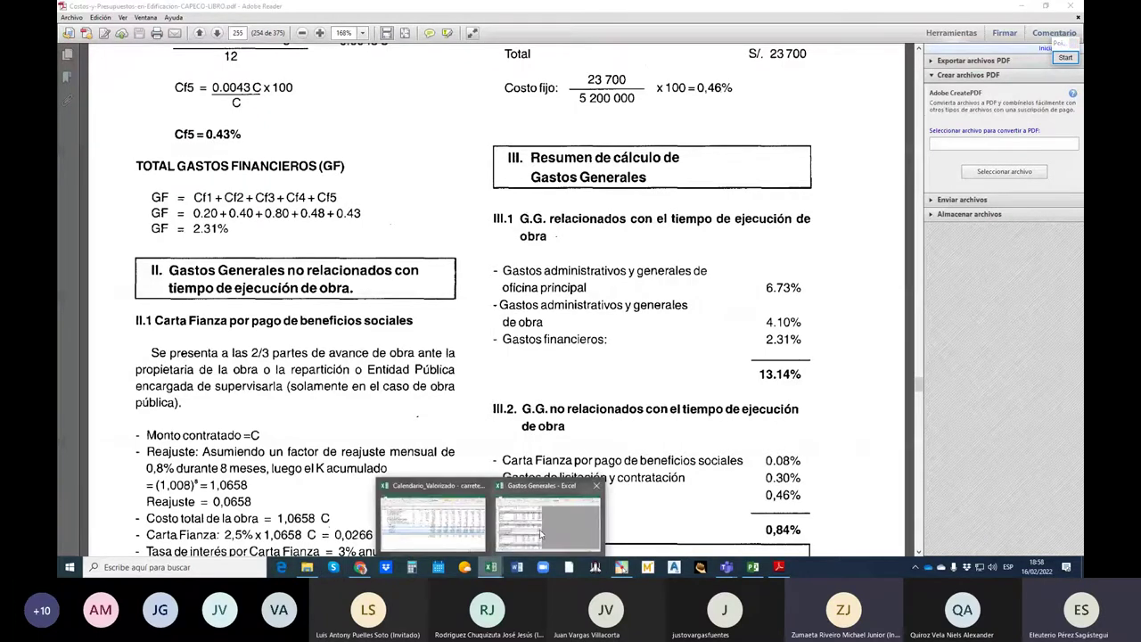
left_click(540, 533)
left_click(331, 306)
left_click(1065, 57)
mouse_move(317, 284)
left_mouse_down()
mouse_move(353, 325)
mouse_move(324, 331)
mouse_move(315, 281)
left_mouse_up()
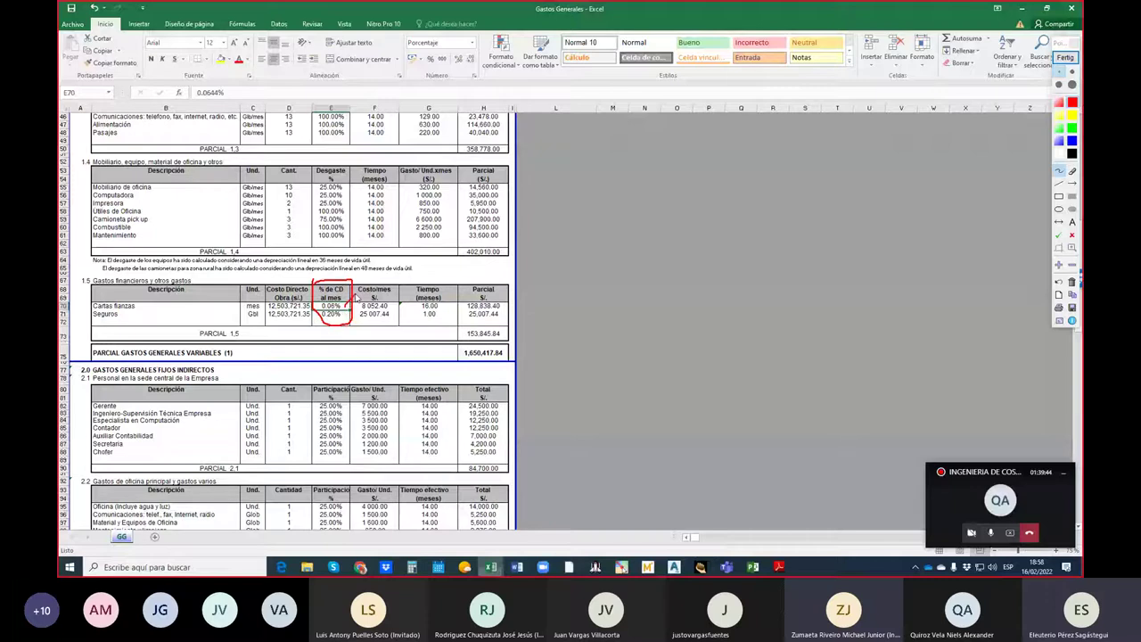
left_click_drag(343, 315, 353, 313)
left_click(1064, 57)
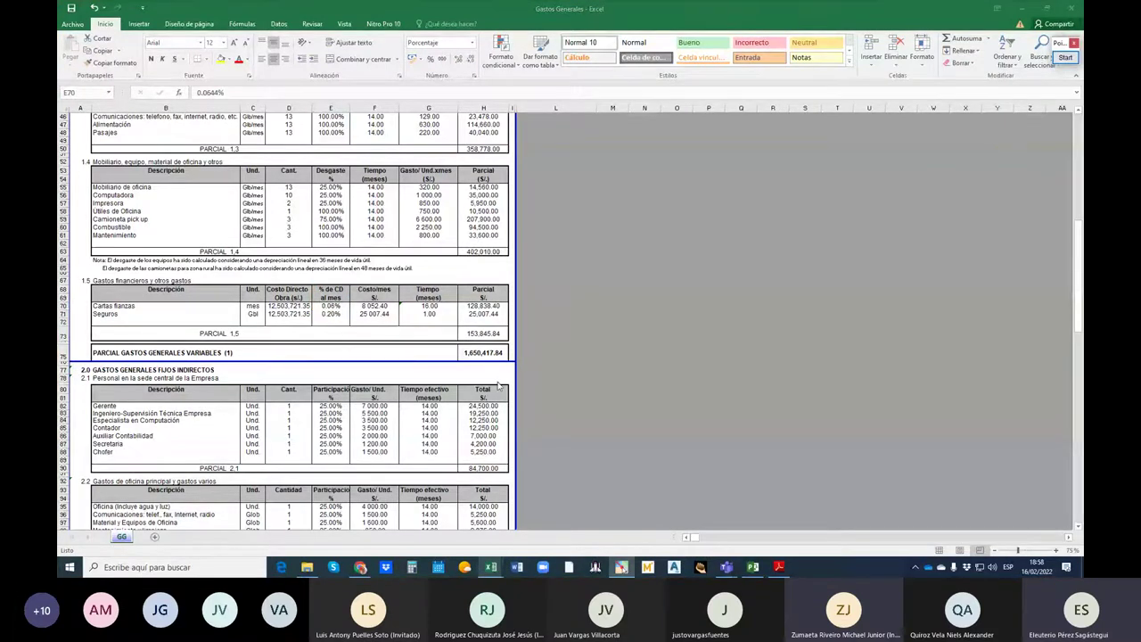
- Examine section 2.1 Personal en la sede central de la Empresa, selecting the Gerente row's description and its participation percentage
scroll(543, 375, "down", 5)
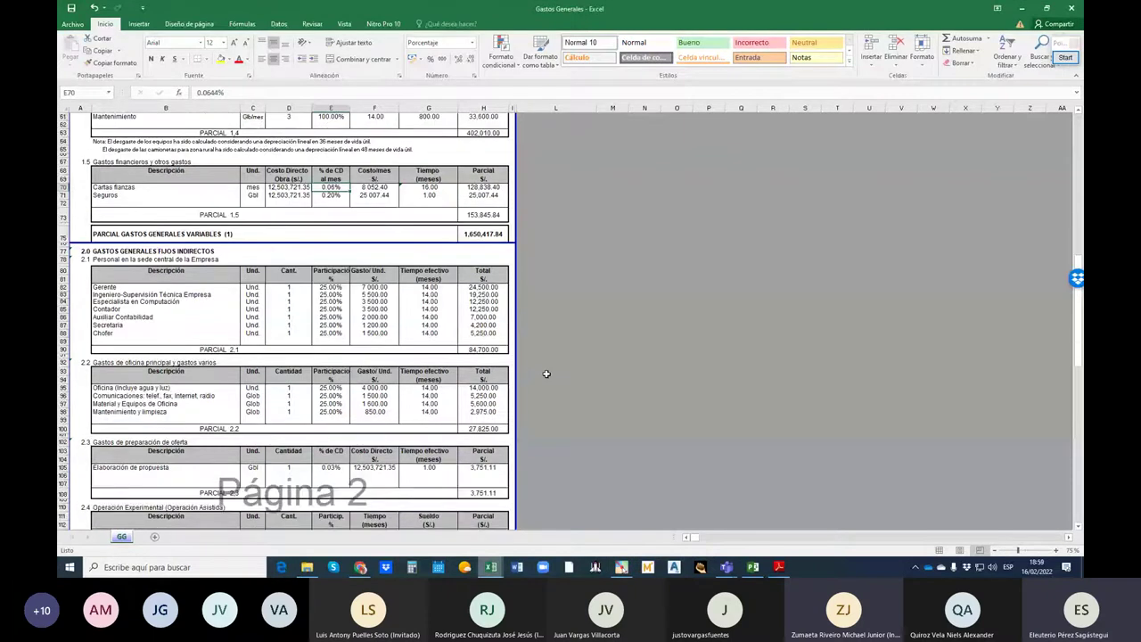
scroll(547, 373, "down", 1)
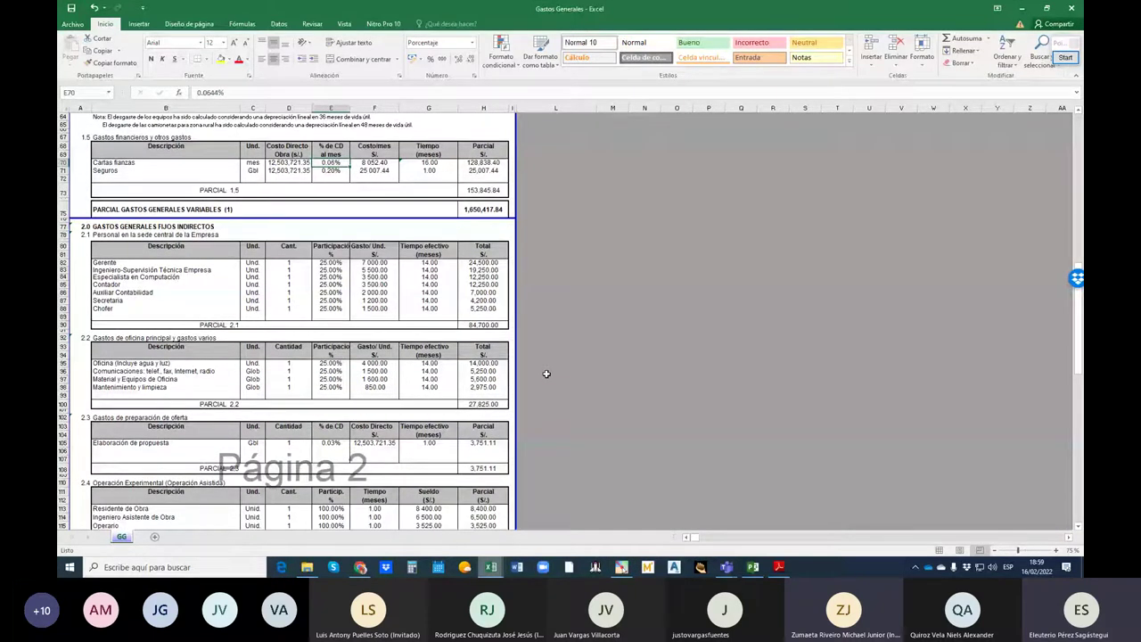
scroll(547, 374, "down", 2)
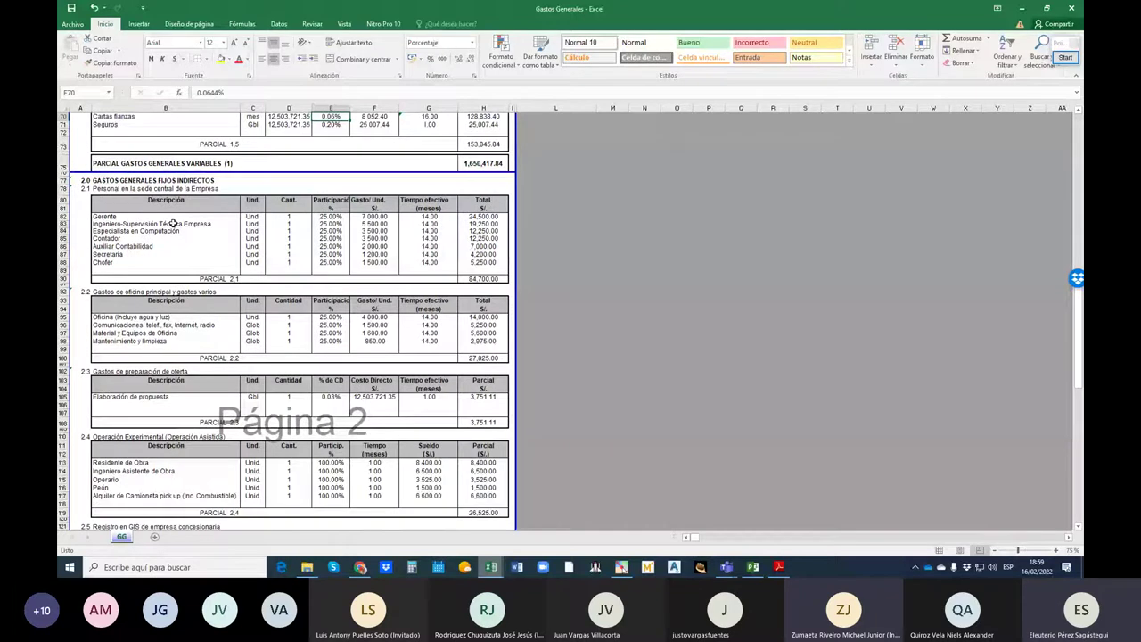
left_click(173, 219)
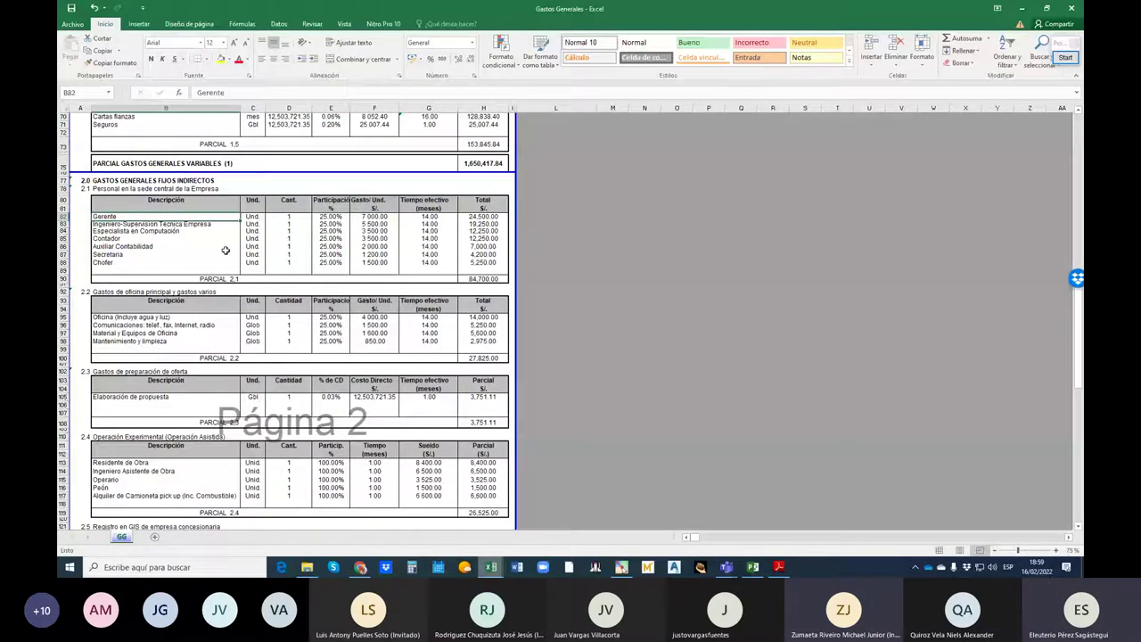
scroll(225, 250, "down", 1)
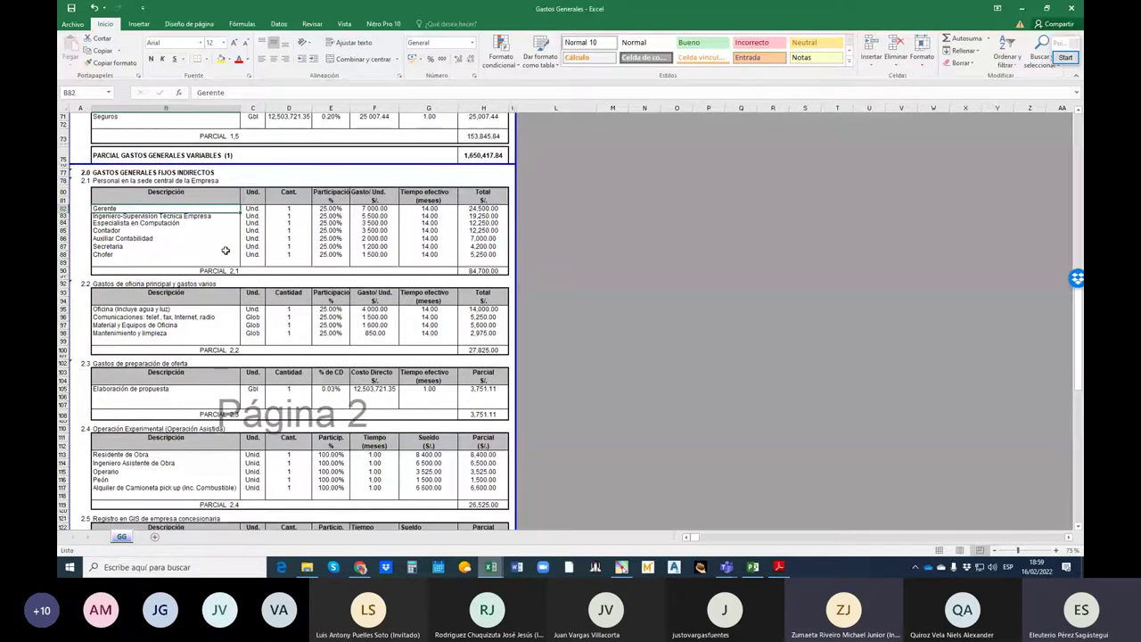
scroll(226, 250, "down", 1)
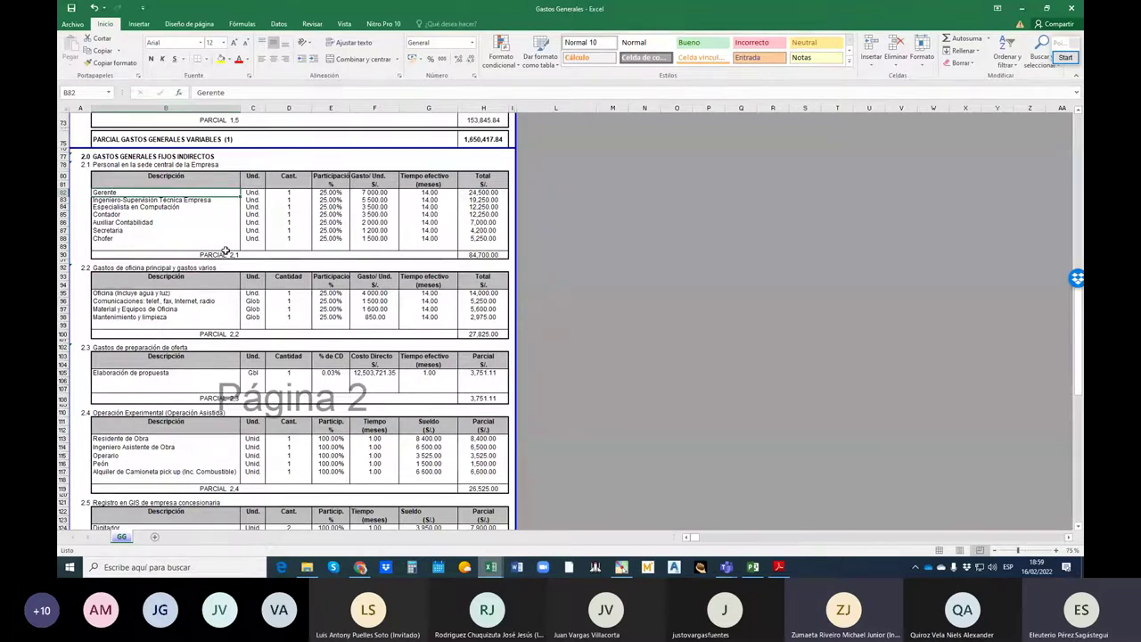
scroll(225, 252, "up", 2)
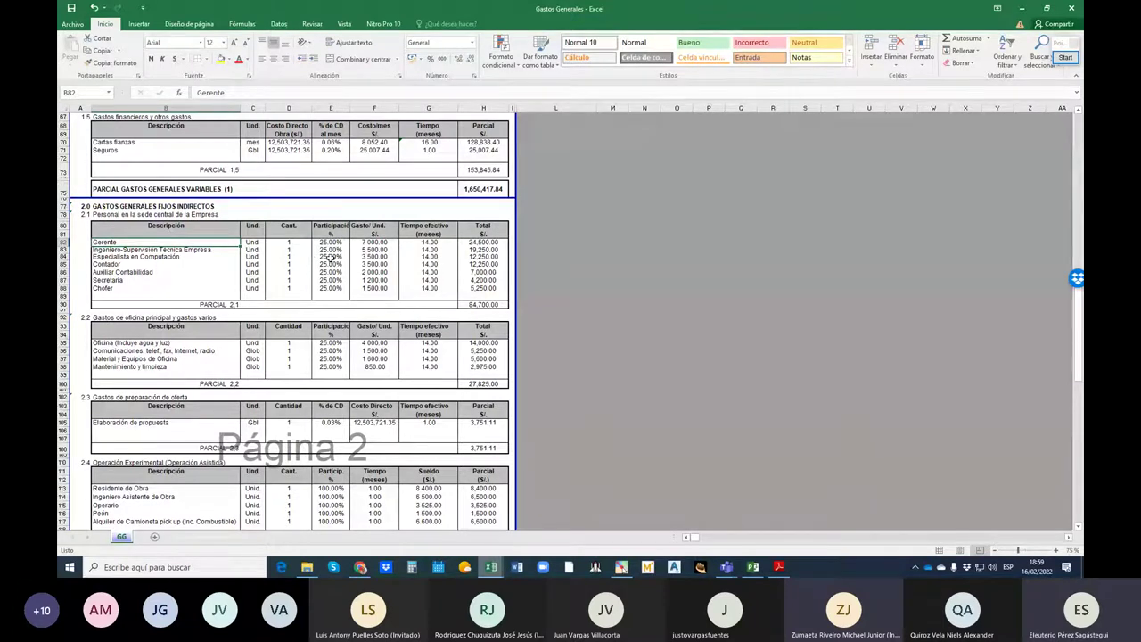
left_click(329, 243)
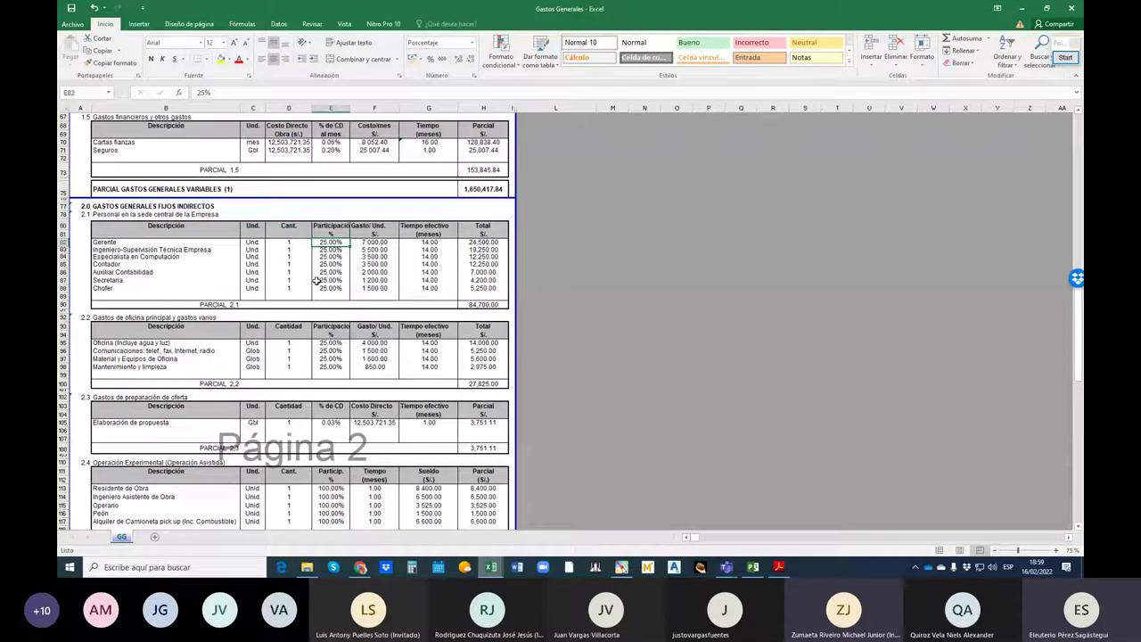
- Go through the remaining section 2.1 staff descriptions one by one, from Ingeniero-Supervisión Técnica Empresa to Chofer
left_click(176, 251)
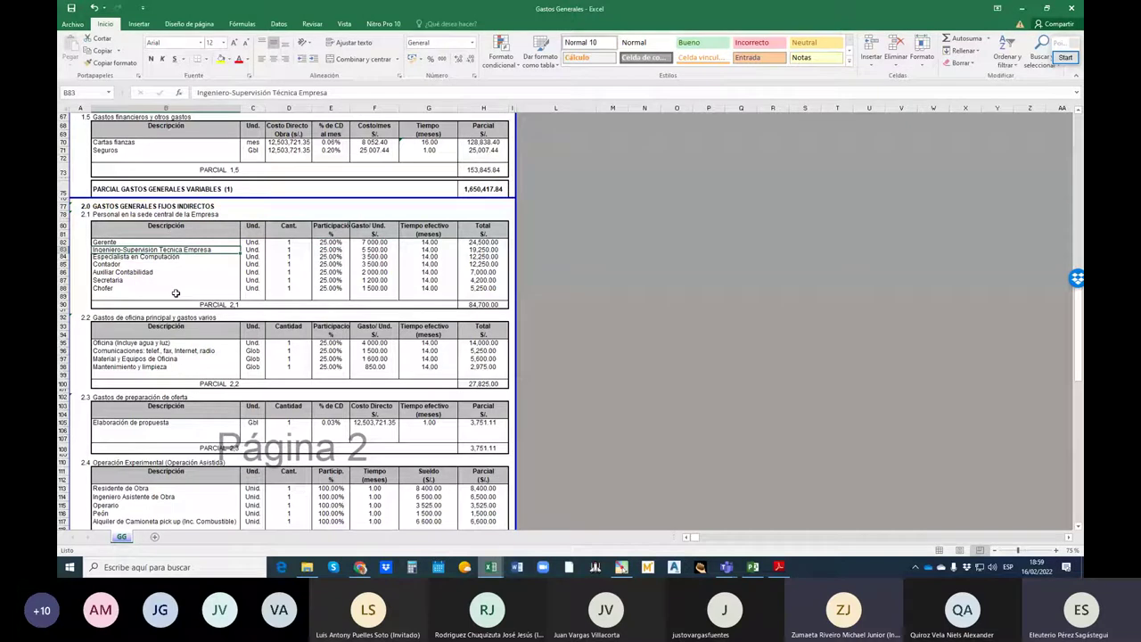
key("Down")
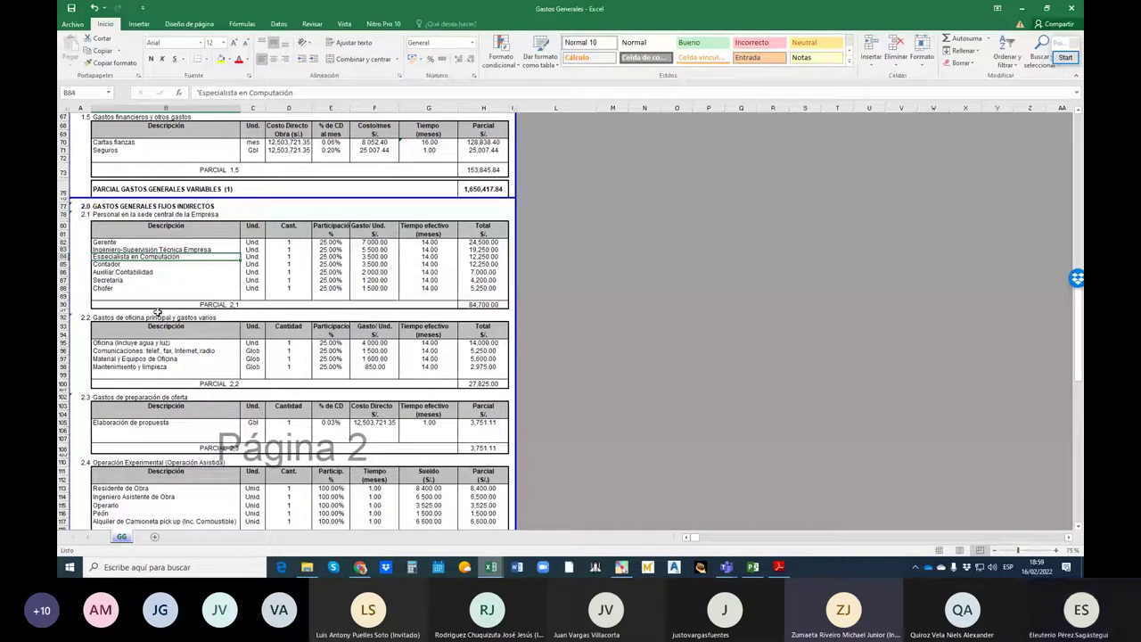
key("Down")
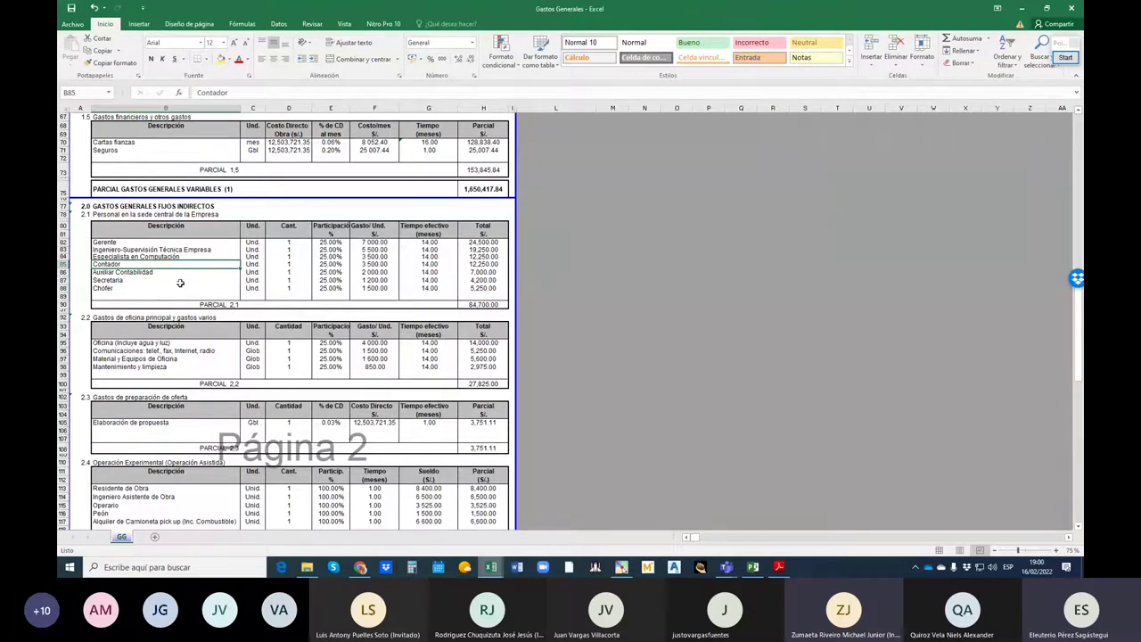
left_click(152, 274)
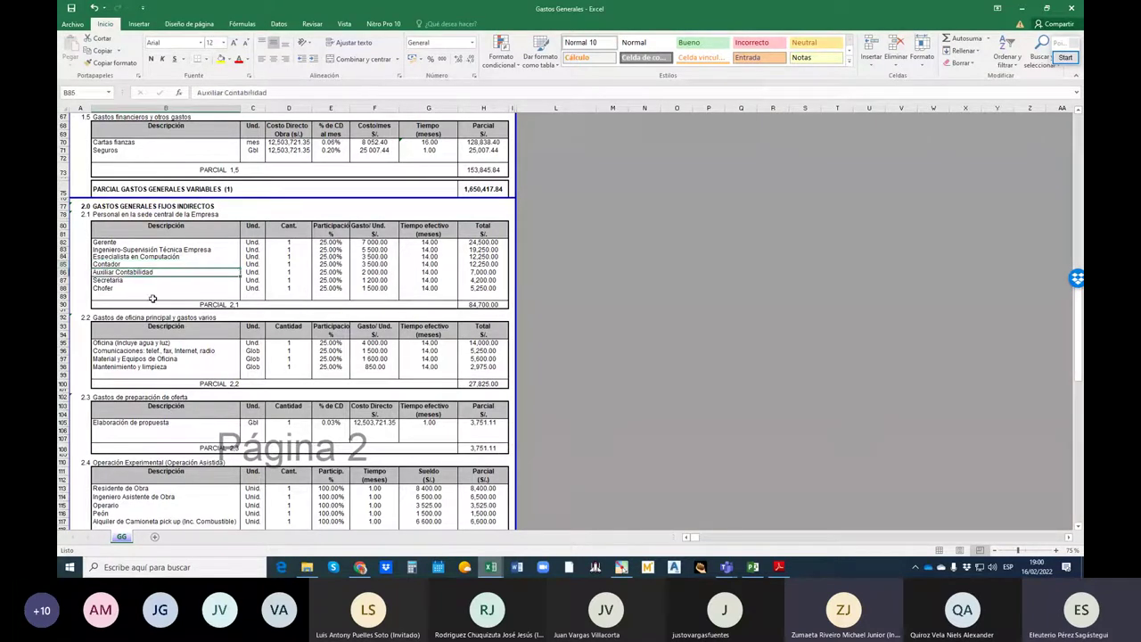
key("Down")
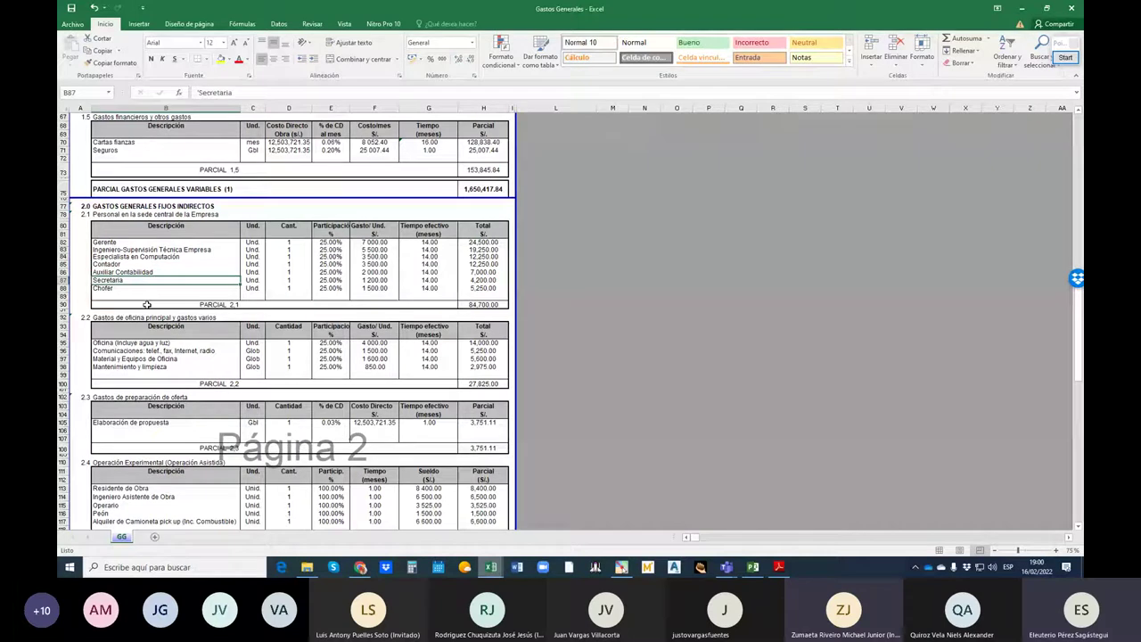
left_click(141, 288)
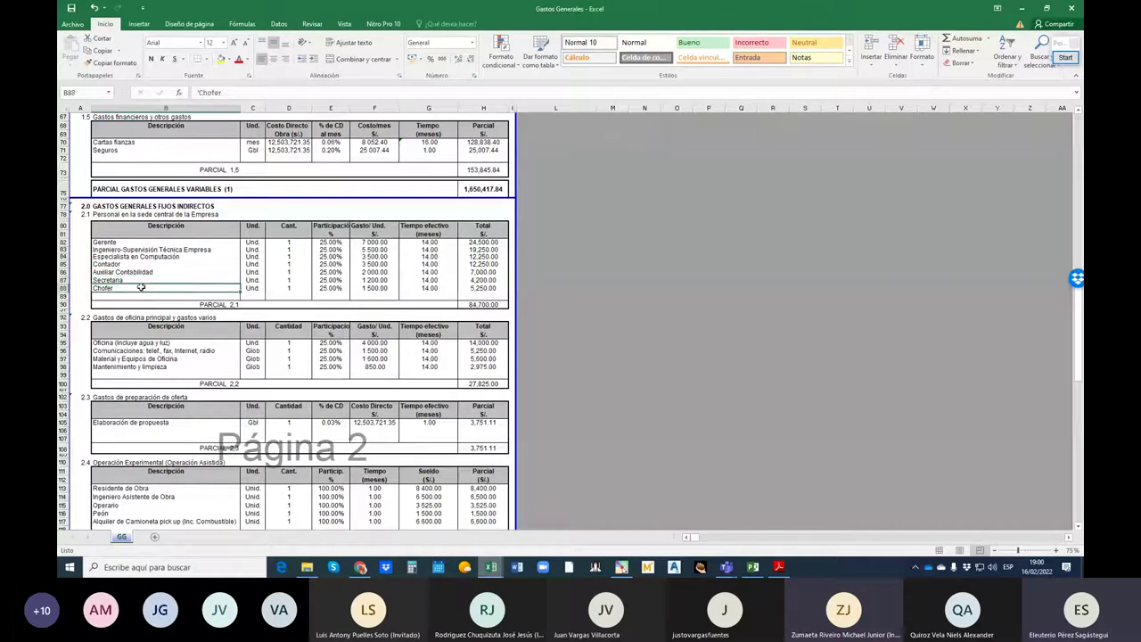
- Go through the section 2.2 Gastos de oficina principal y gastos varios descriptions, from Oficina to Mantenimiento y limpieza
scroll(182, 366, "down", 1)
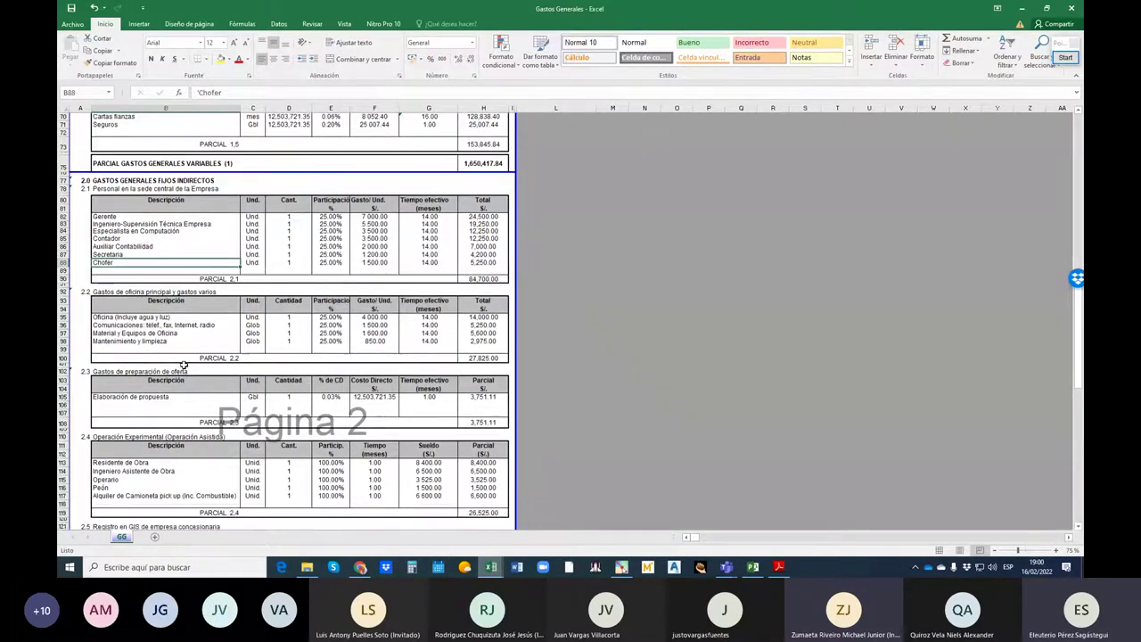
scroll(182, 365, "down", 2)
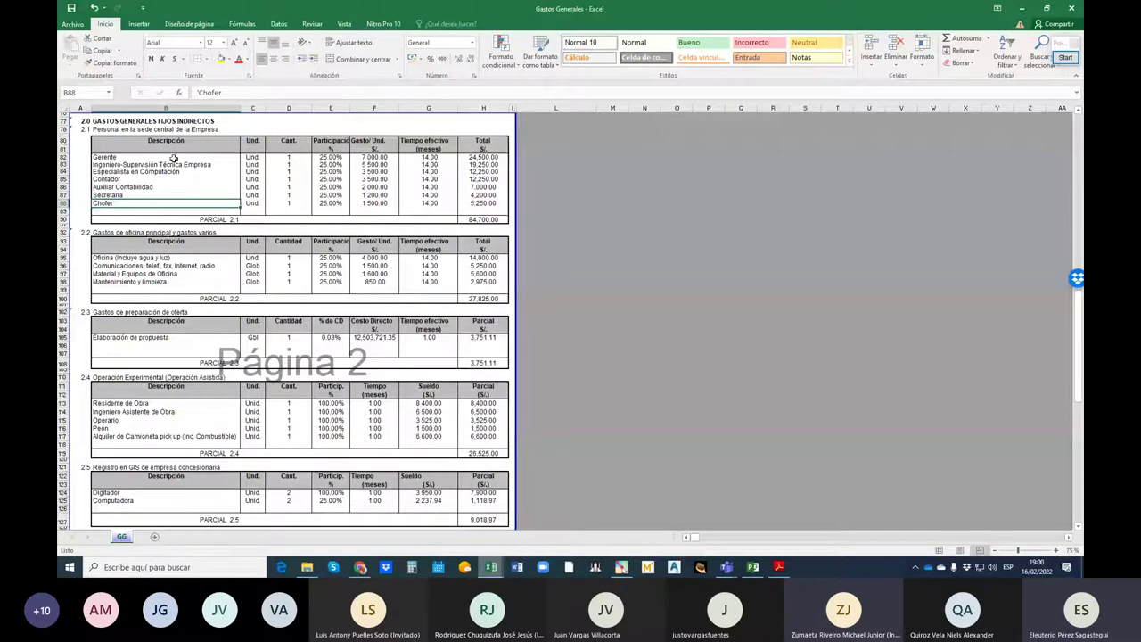
left_click(158, 258)
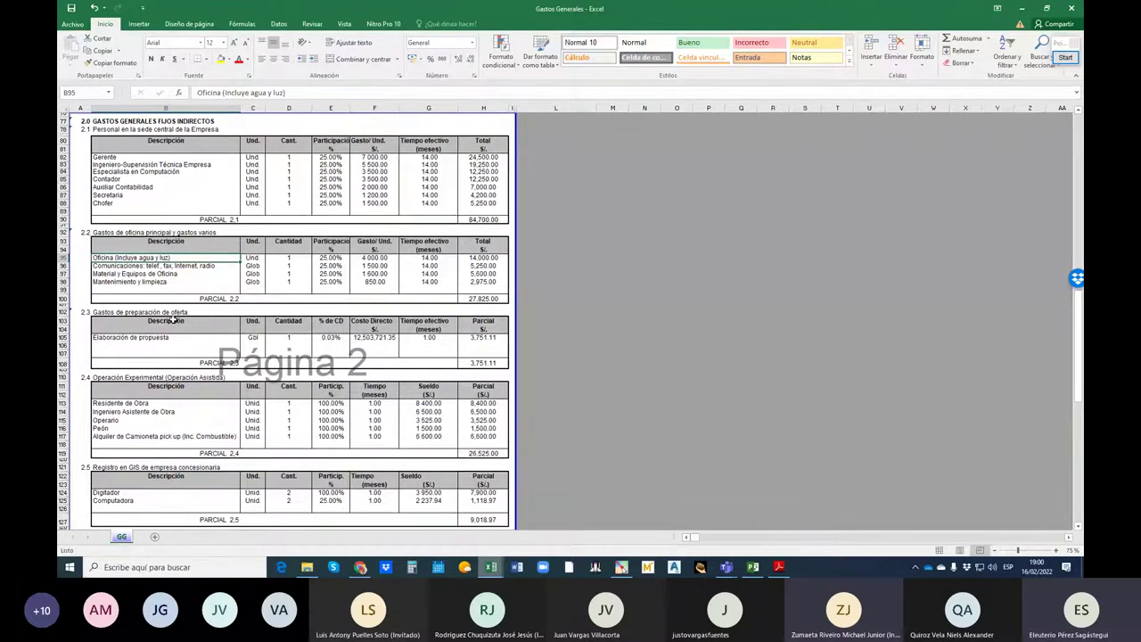
left_click(138, 266)
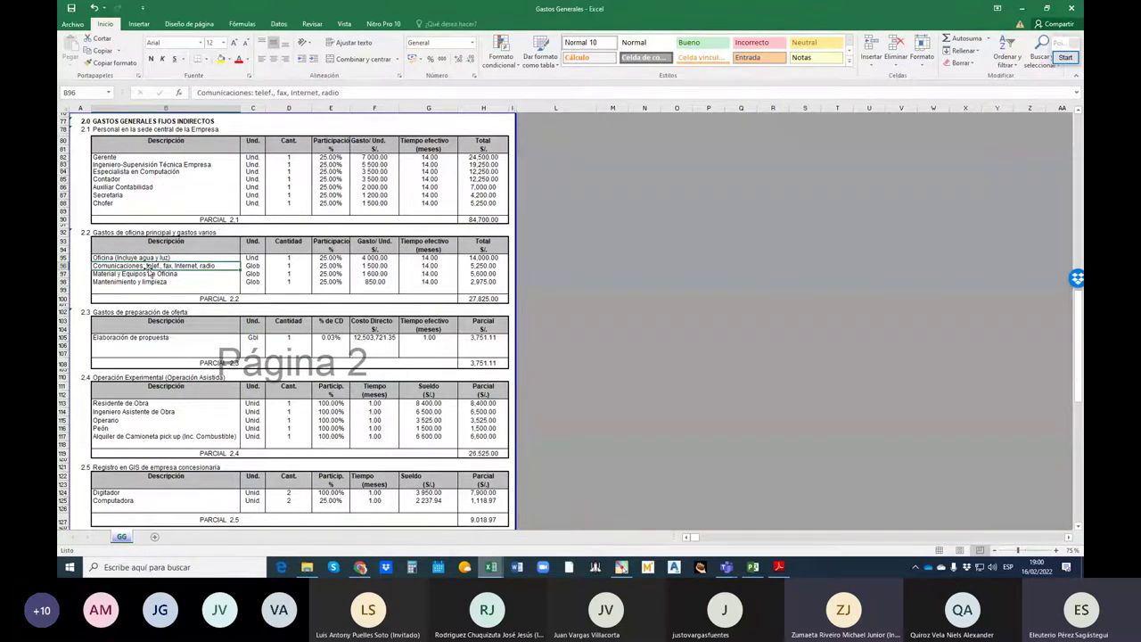
key("Up")
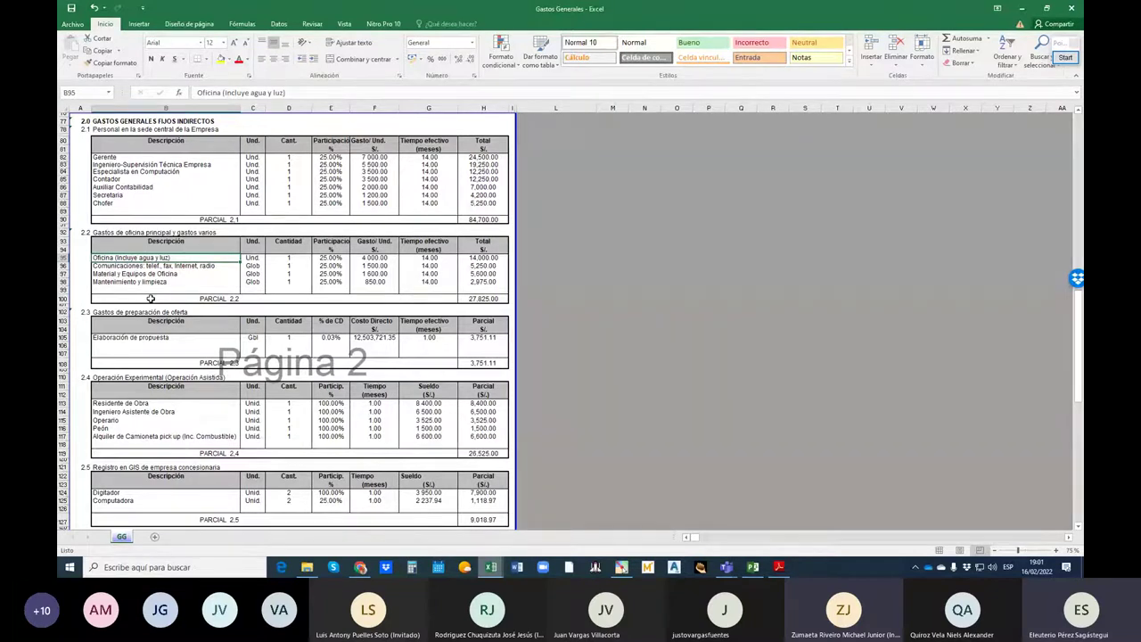
key("Down")
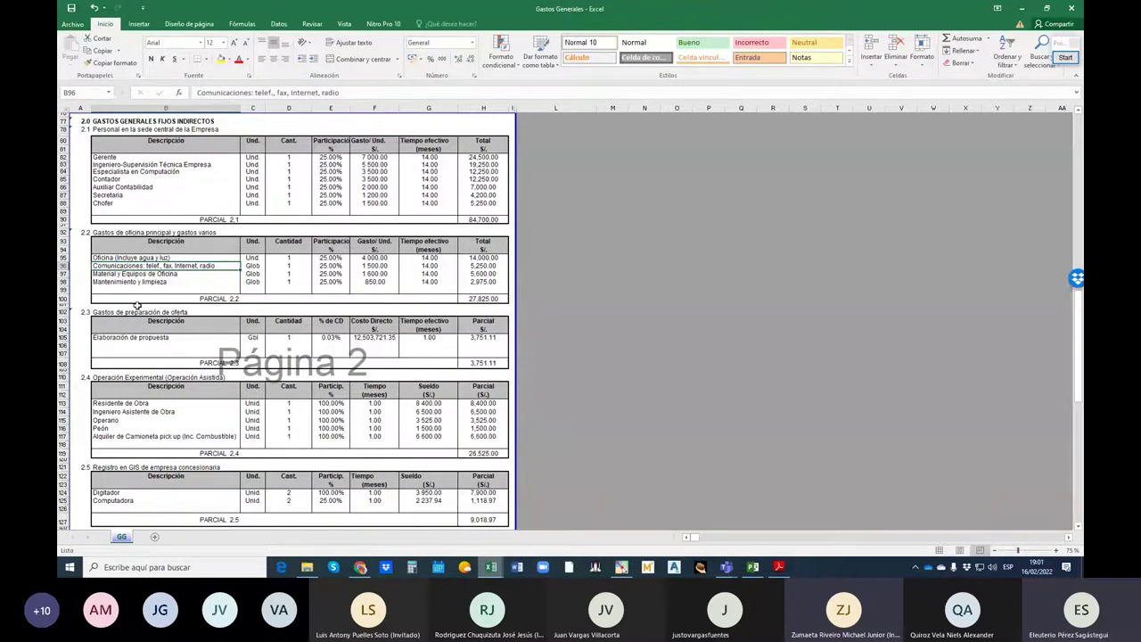
key("Down")
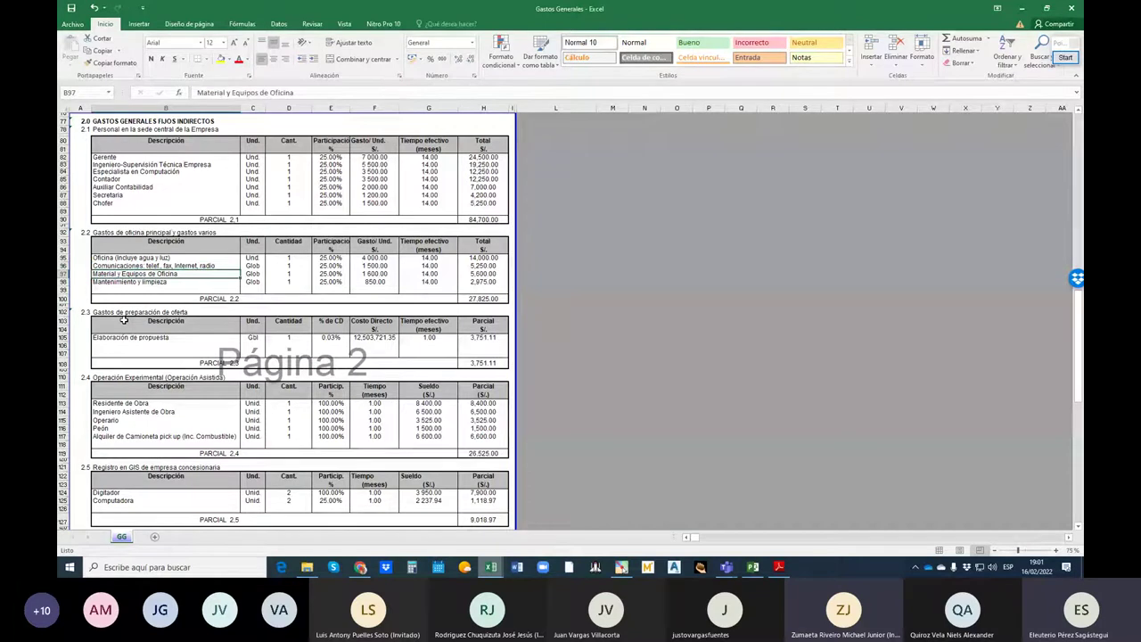
left_click(134, 284)
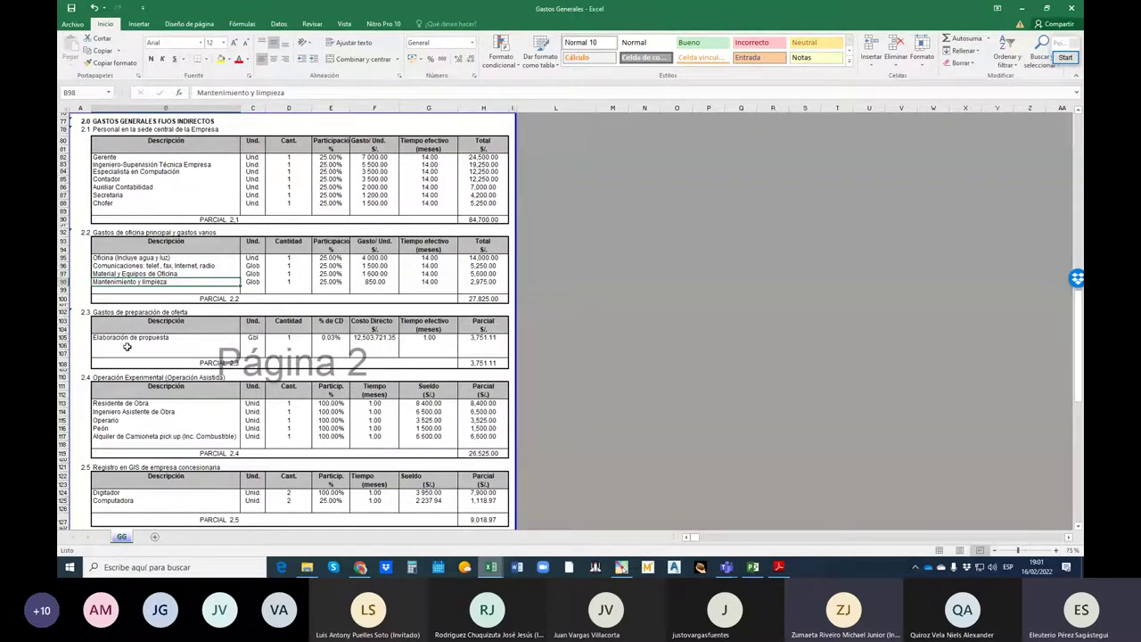
- Examine Elaboración de propuesta in section 2.3 Gastos de preparación de oferta and Residente de Obra in section 2.4 Operación Experimental
scroll(128, 346, "down", 1)
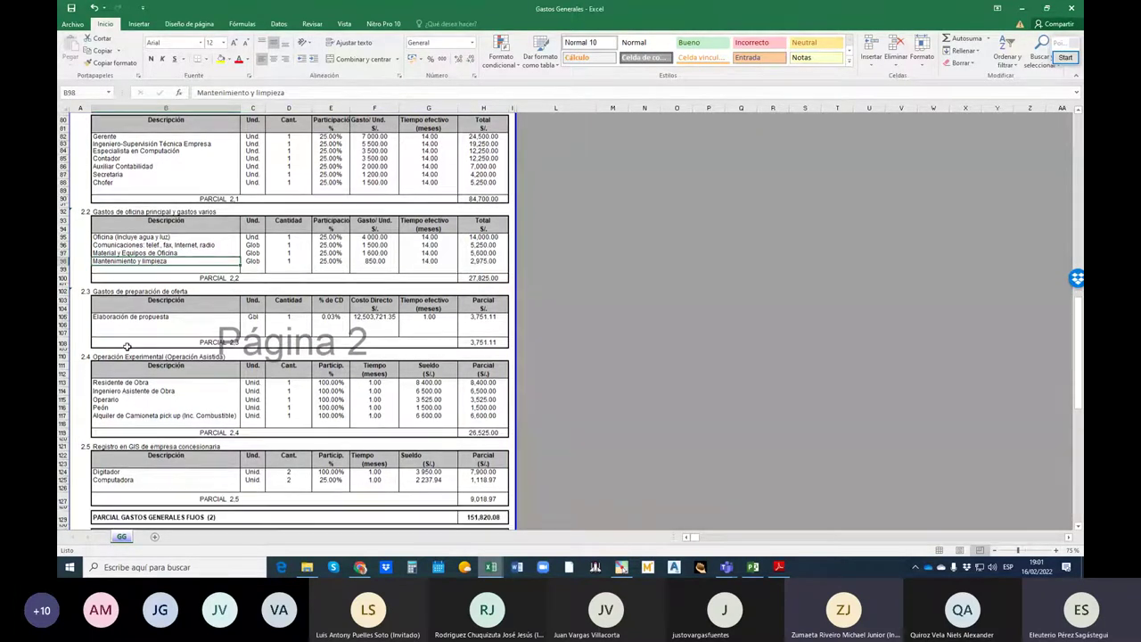
left_click(143, 318)
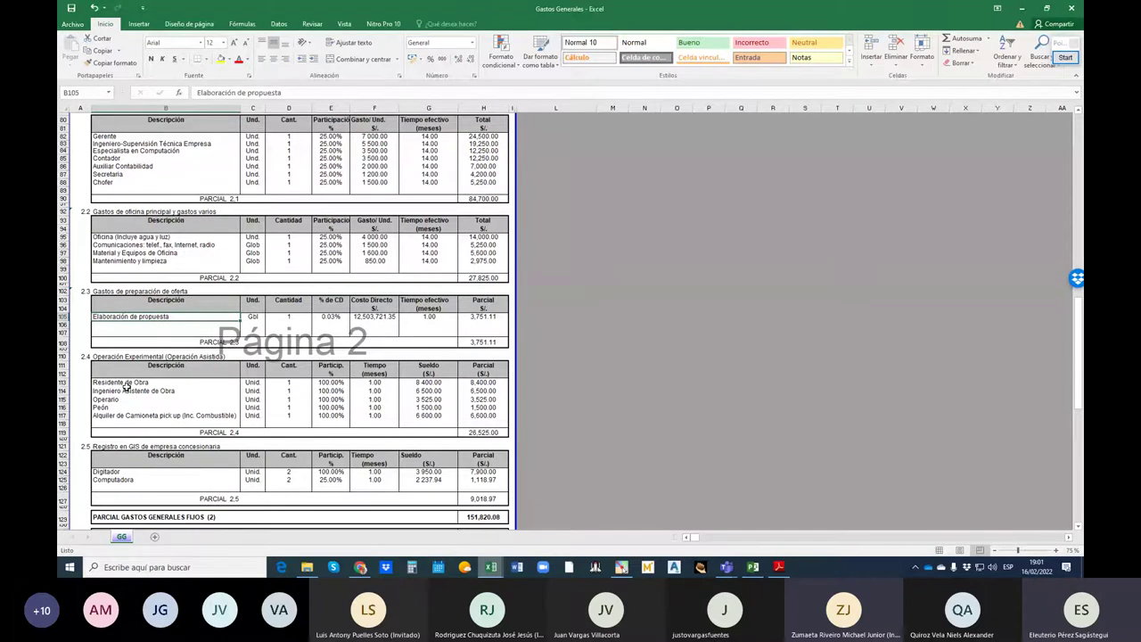
scroll(127, 385, "down", 2)
left_click(147, 341)
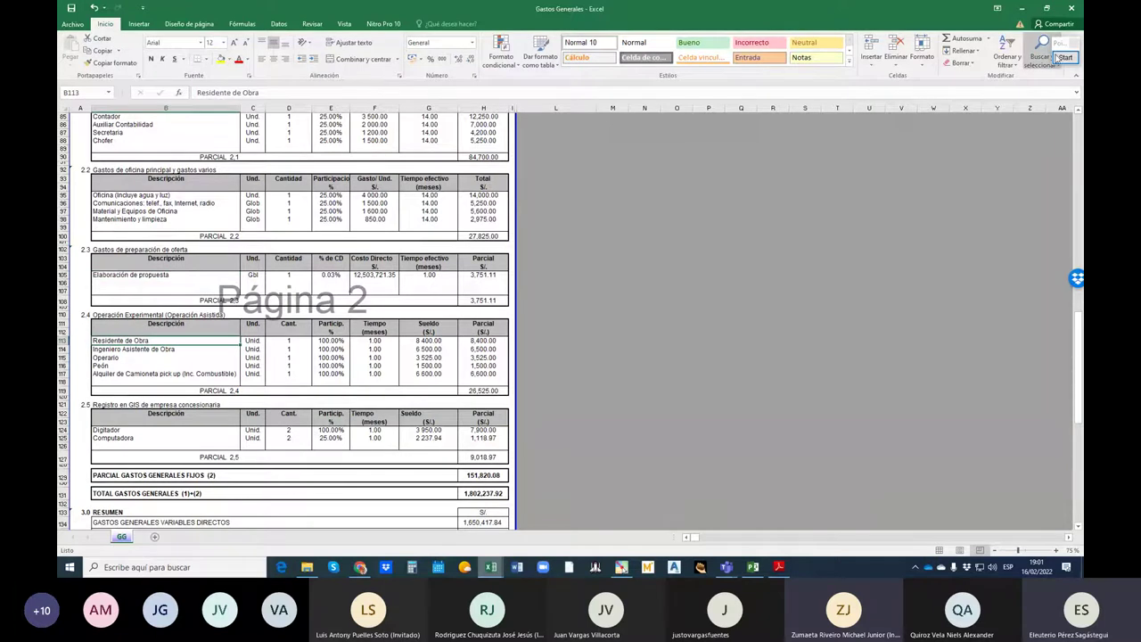
- Cross out the section 2.4 Operación Experimental and section 2.5 Registro en GIS tables with freehand red X marks, and end the annotation
left_click_drag(188, 312, 144, 389)
mouse_move(131, 314)
left_mouse_down()
mouse_move(191, 392)
mouse_move(177, 454)
left_mouse_up()
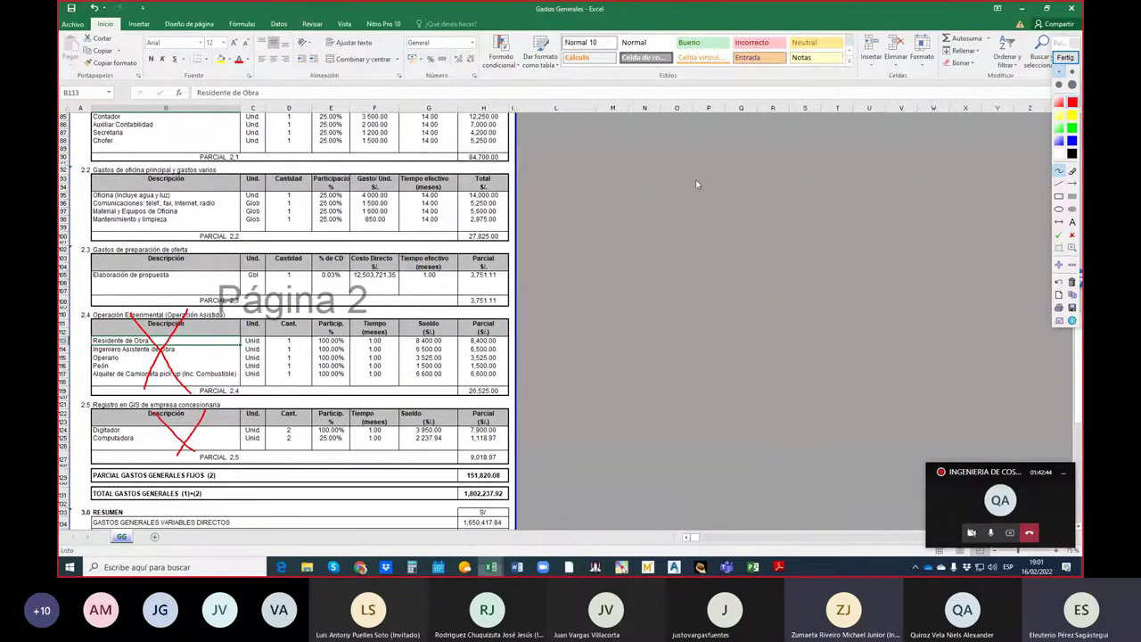
left_click(1064, 57)
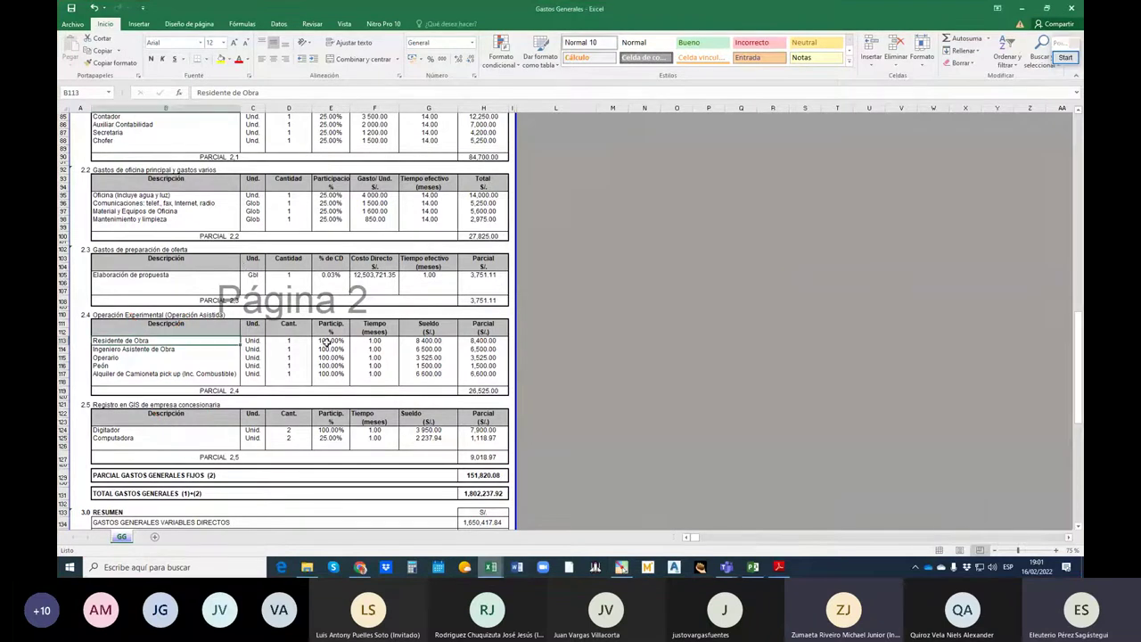
- Review the sheet's expense tables from section 3.0 Resumen back to section 1.0 Gastos Generales Variables and the project header
scroll(325, 331, "up", 4)
scroll(324, 331, "down", 3)
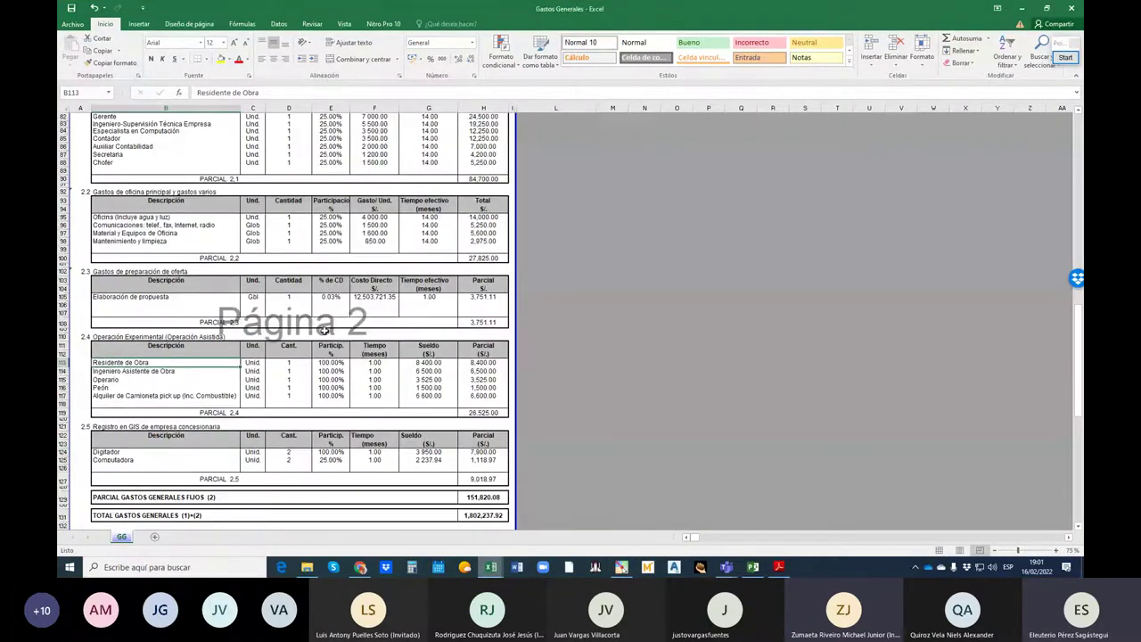
scroll(324, 331, "down", 6)
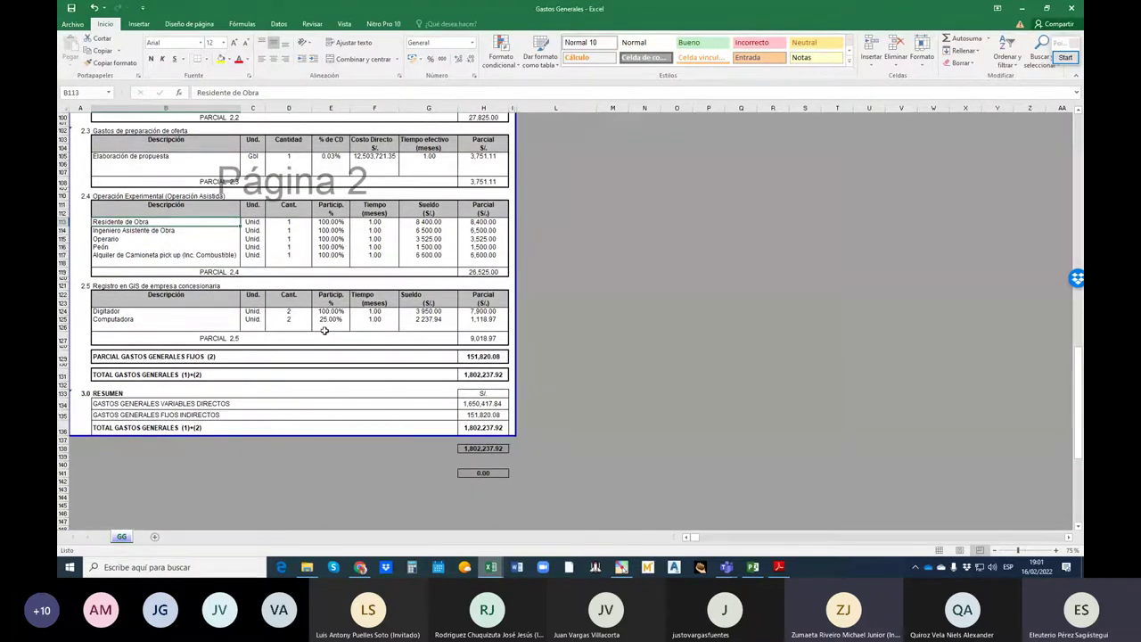
scroll(324, 331, "up", 7)
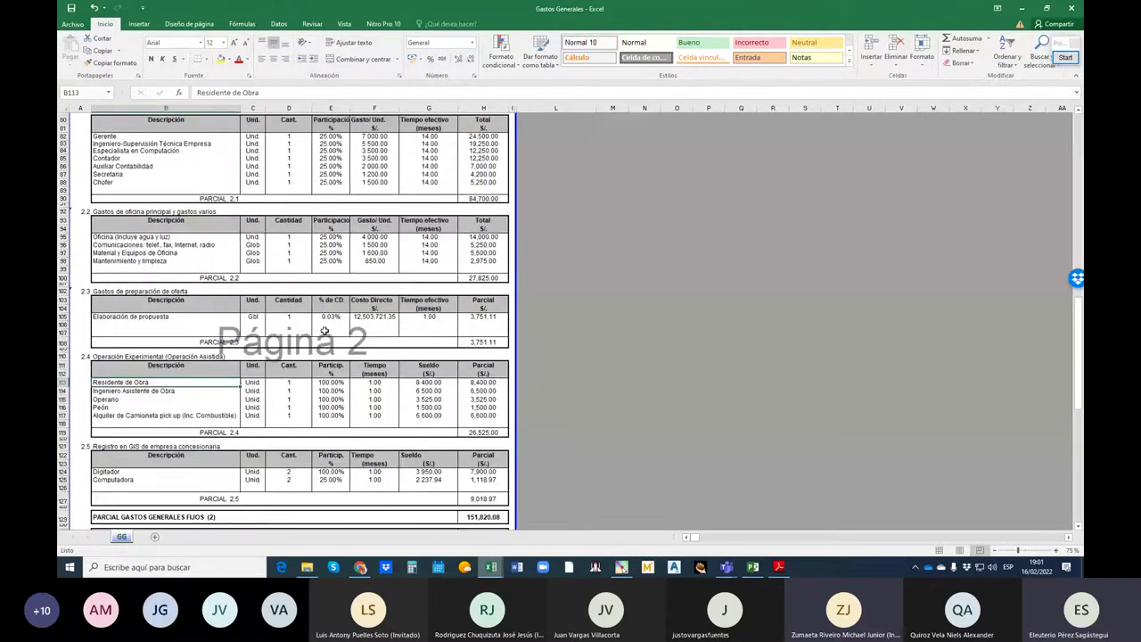
scroll(324, 331, "up", 16)
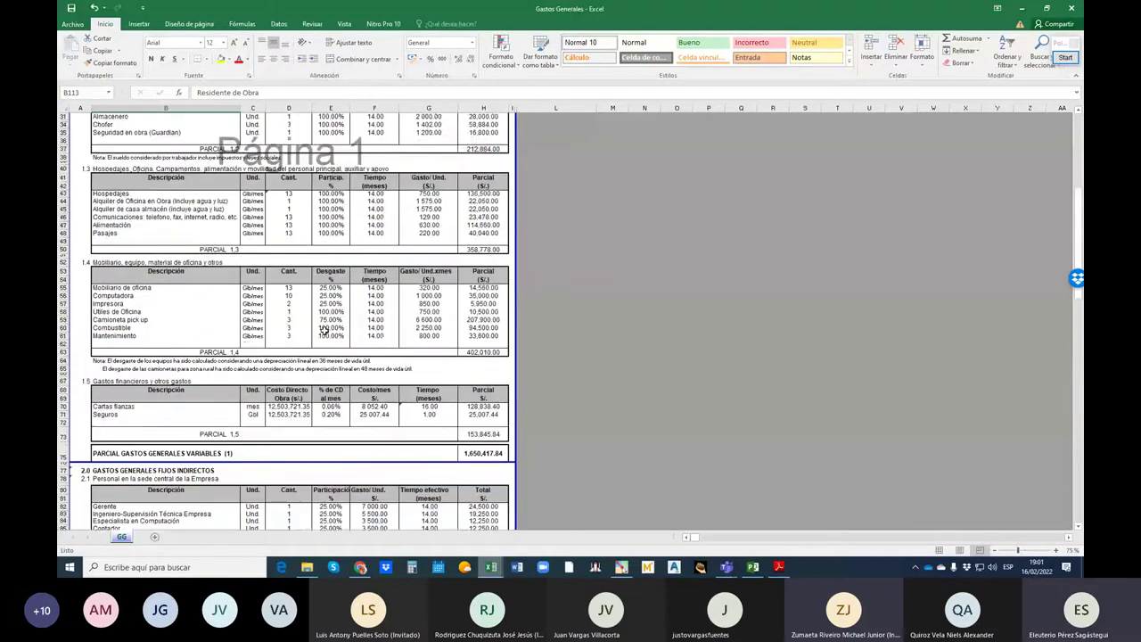
scroll(324, 330, "up", 6)
scroll(324, 331, "up", 3)
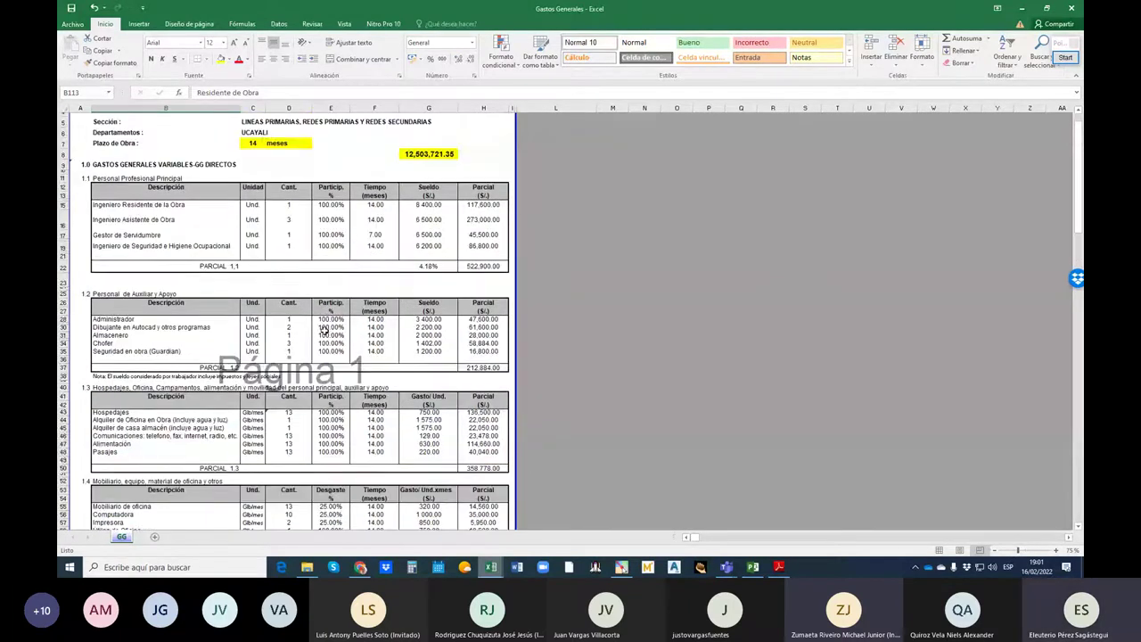
scroll(324, 330, "down", 1)
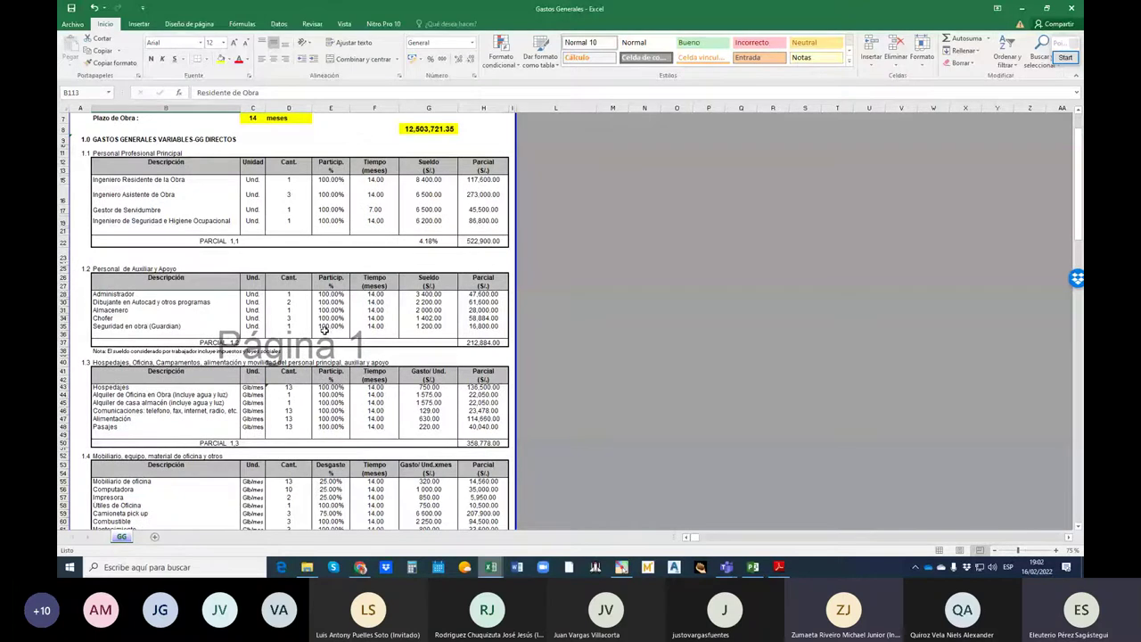
scroll(325, 331, "up", 2)
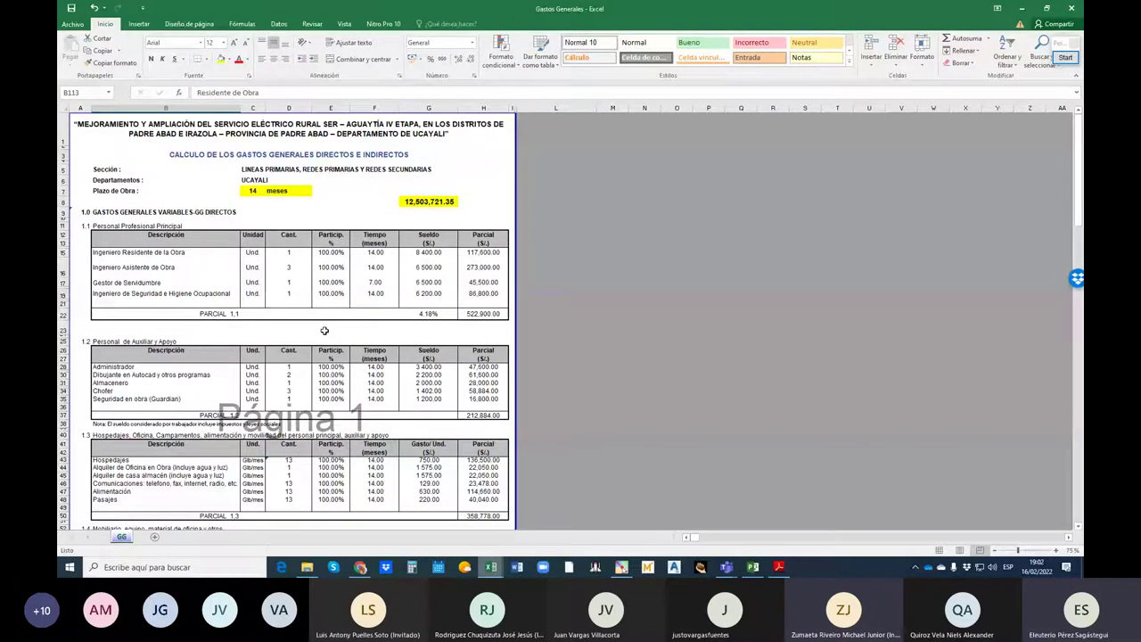
- Check the Dibujante en Autocad quantity in section 1.2, the section 2.3 heading and its Elaboración de propuesta item
left_click(288, 374)
scroll(285, 384, "down", 6)
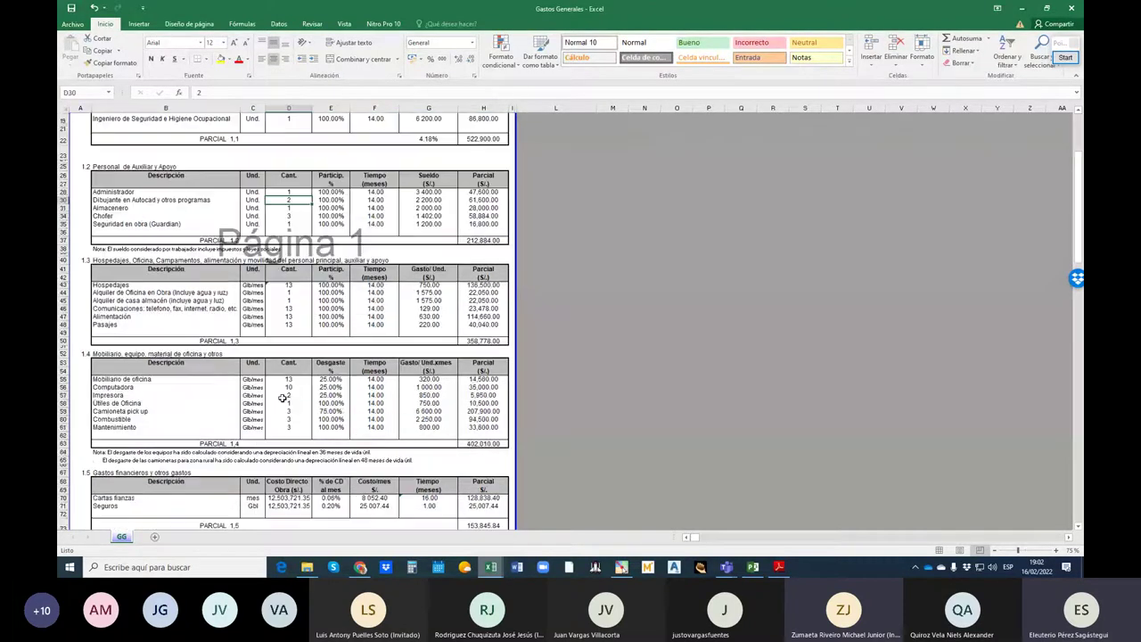
scroll(281, 397, "down", 11)
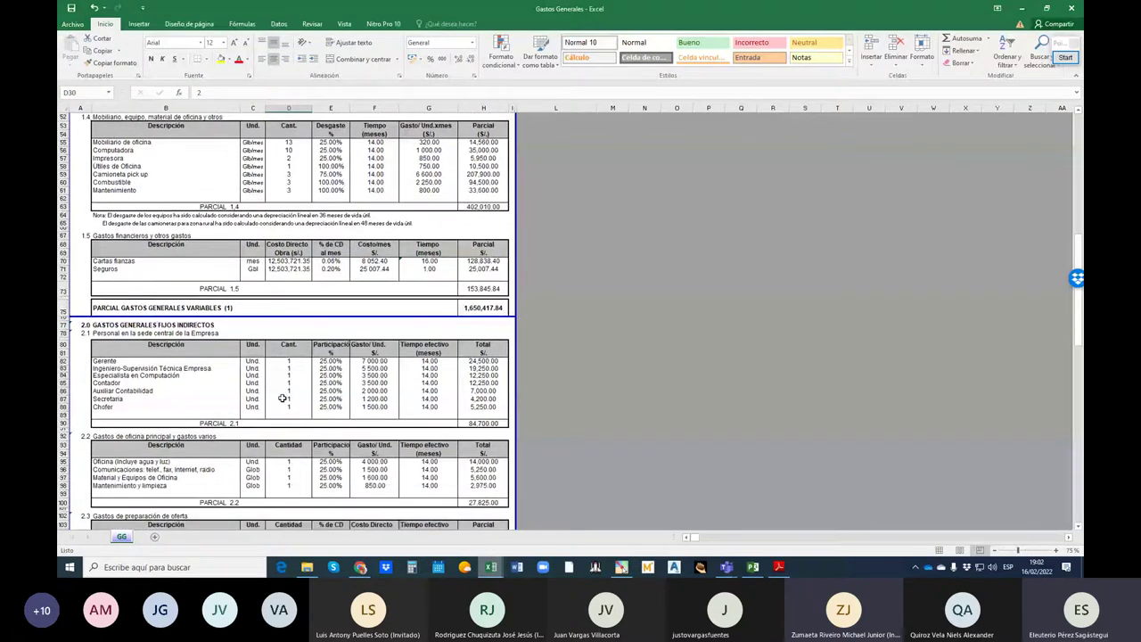
scroll(281, 397, "down", 7)
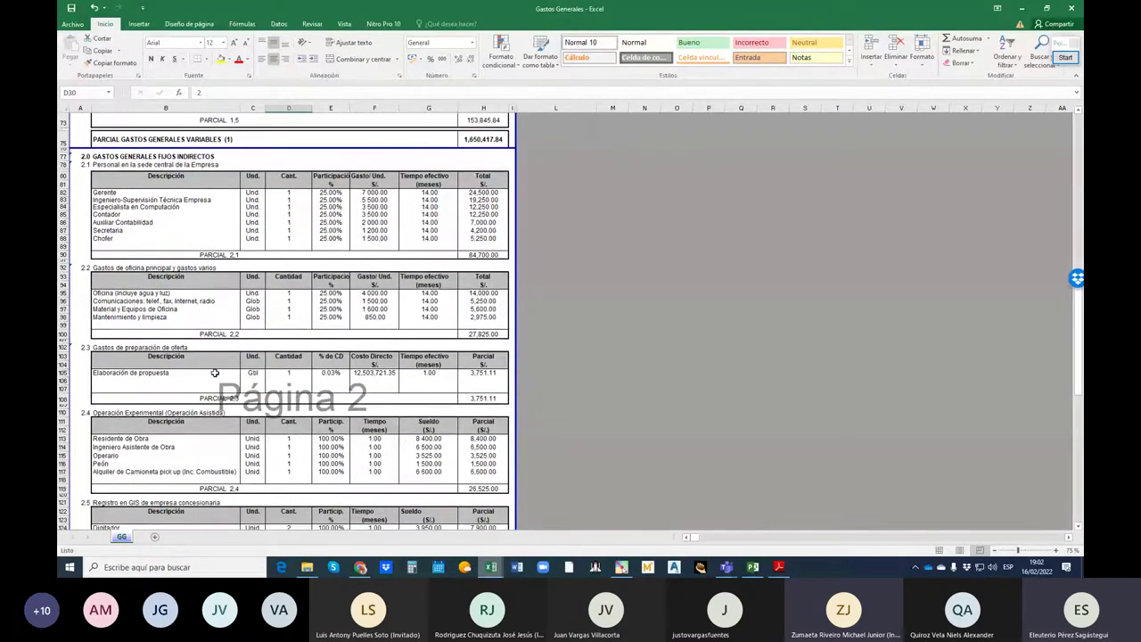
scroll(149, 322, "down", 1)
left_click(149, 317)
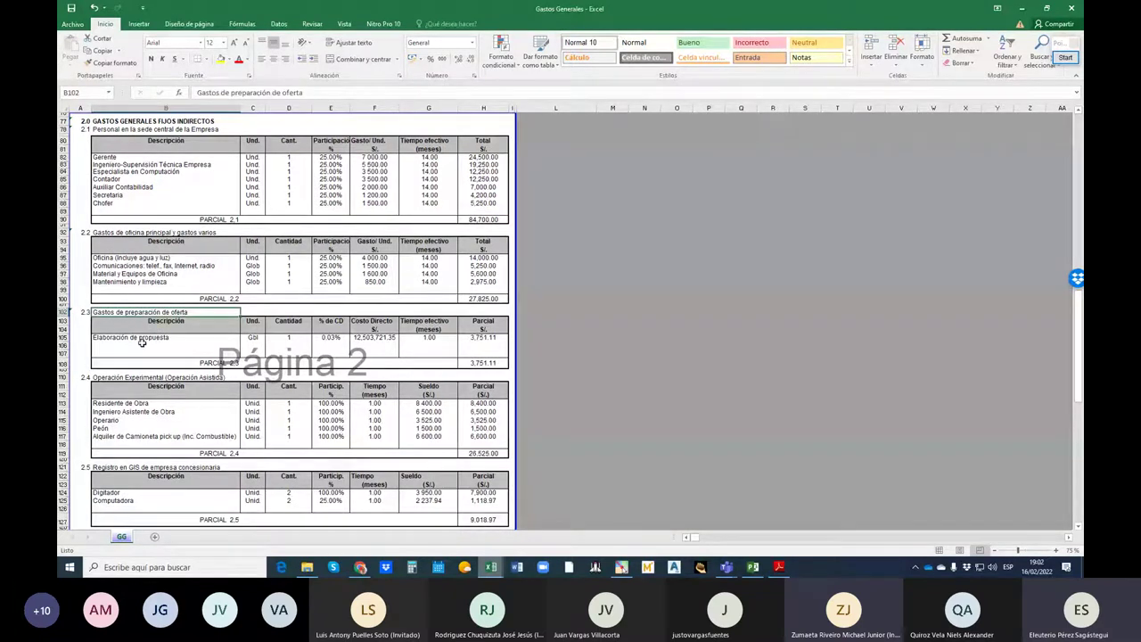
left_click(147, 338)
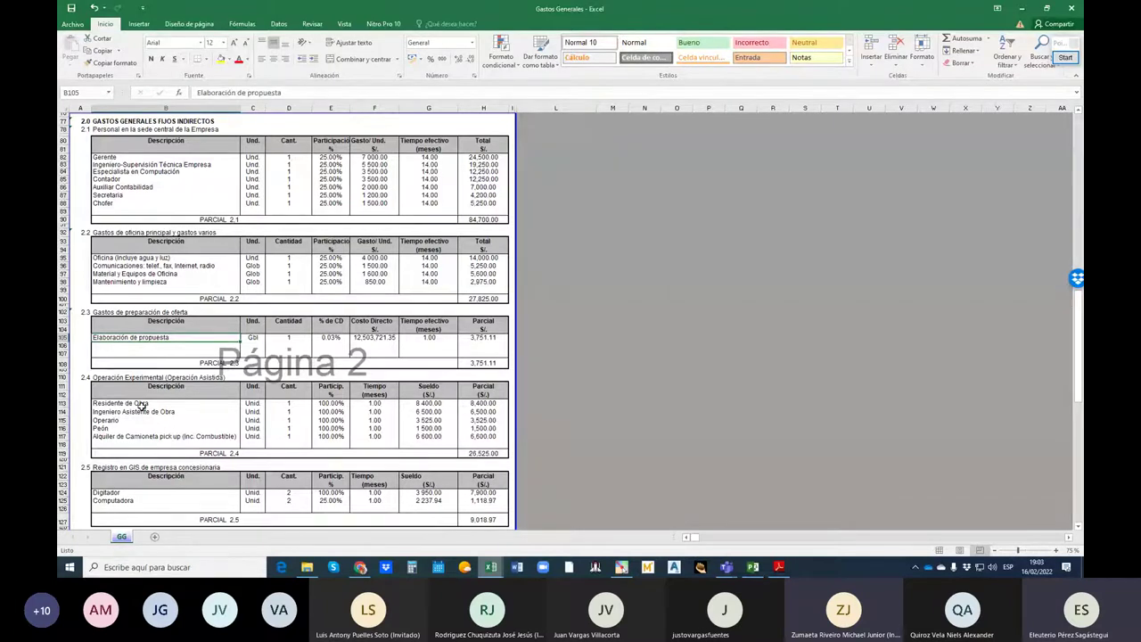
scroll(142, 406, "up", 4)
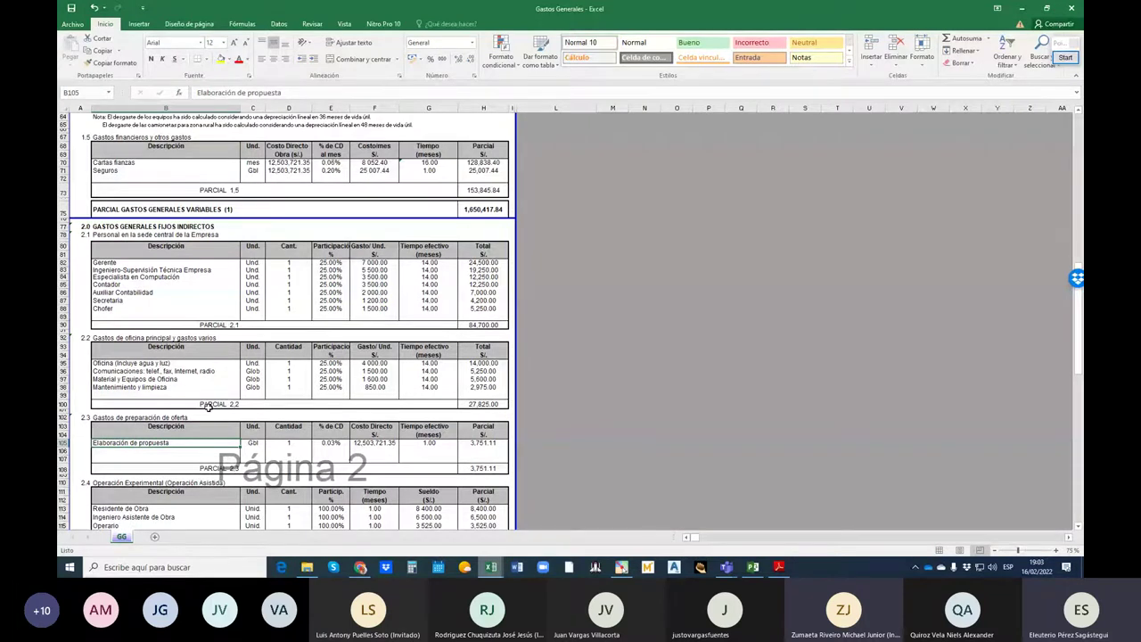
scroll(206, 405, "down", 10)
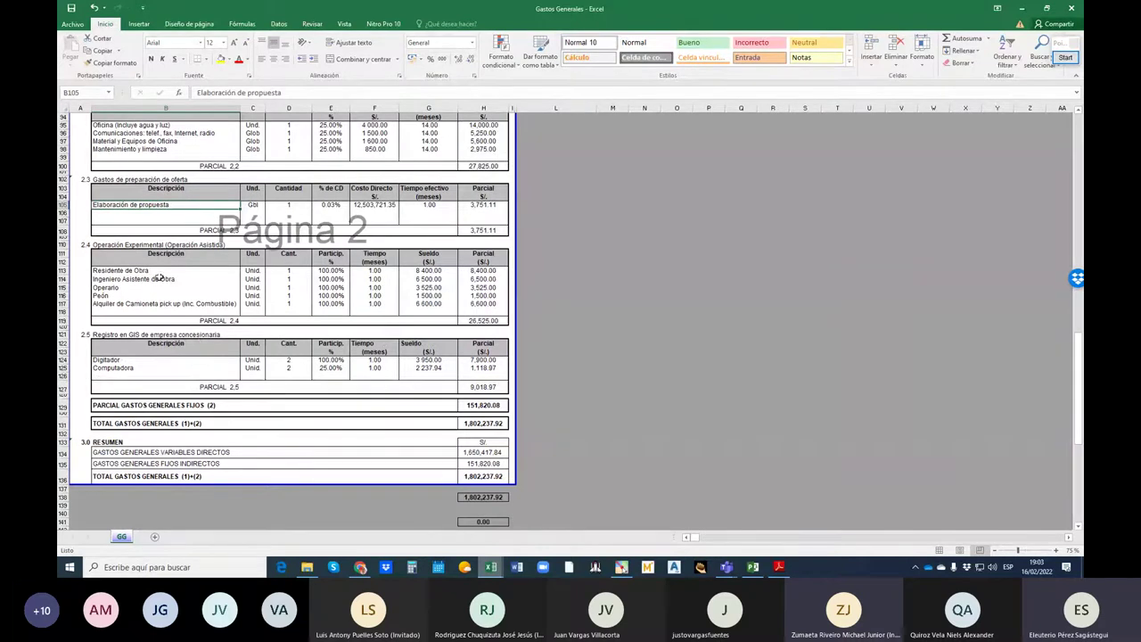
scroll(167, 332, "up", 2)
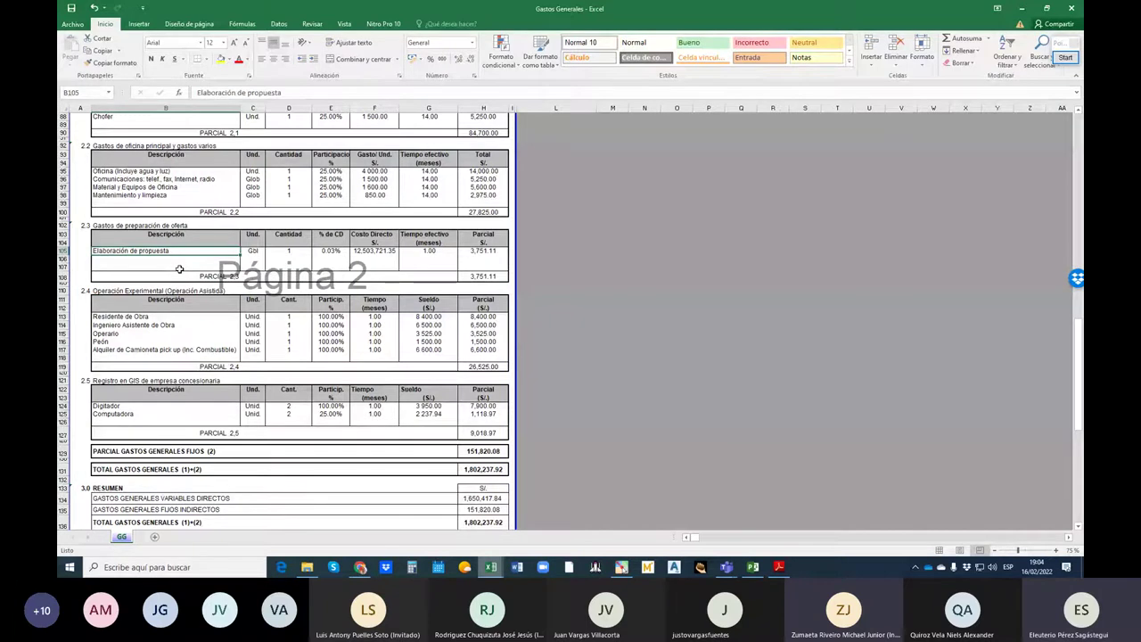
- In cell L136 beside the Resumen's TOTAL GASTOS GENERALES, enter a formula dividing the total in H136 by the direct cost in G8
left_click(560, 379)
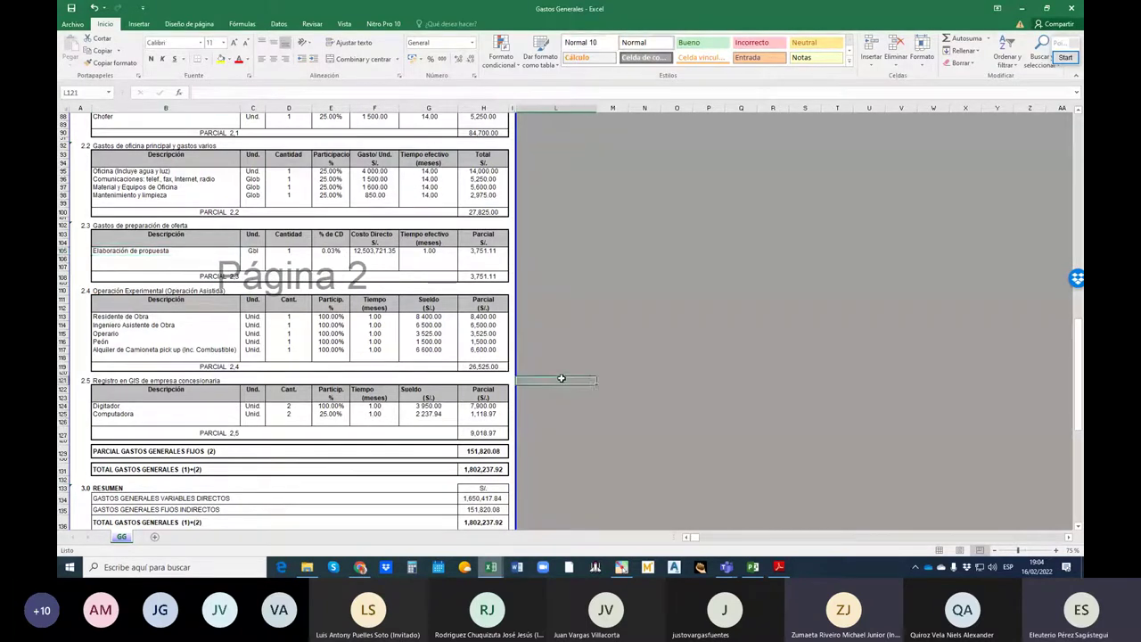
scroll(560, 379, "down", 5)
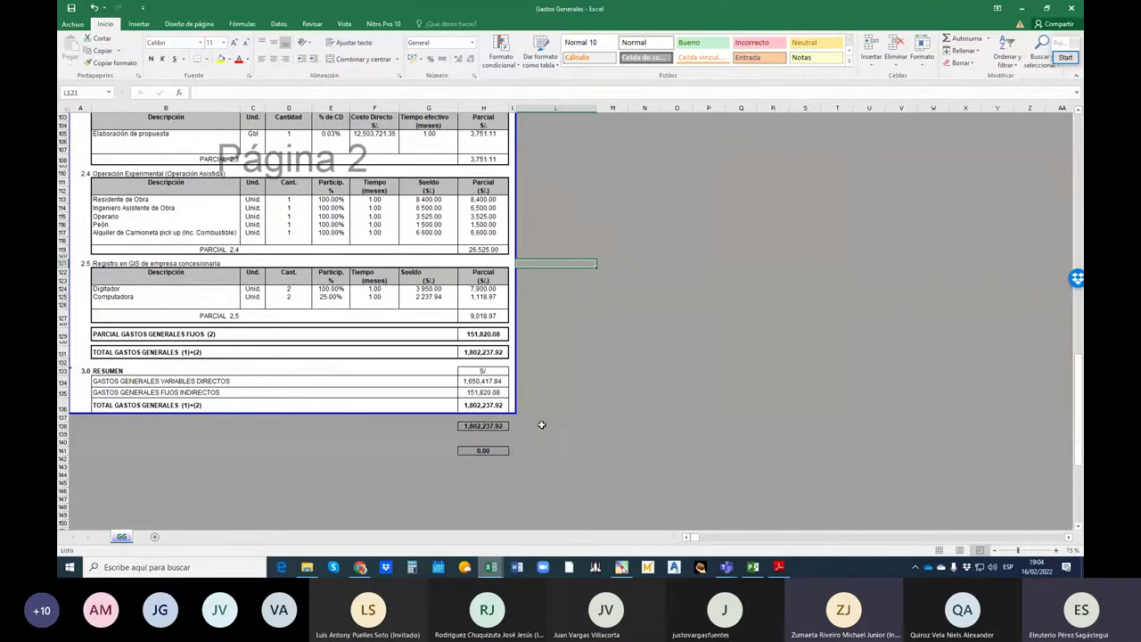
left_click(547, 412)
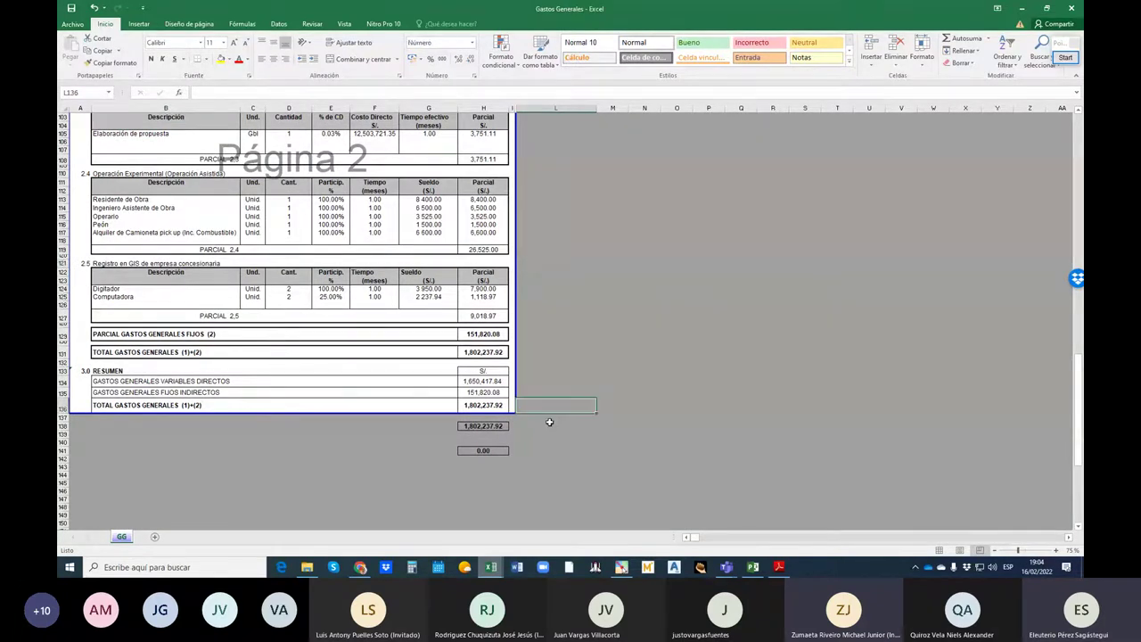
type("+")
key("Left")
key("Left")
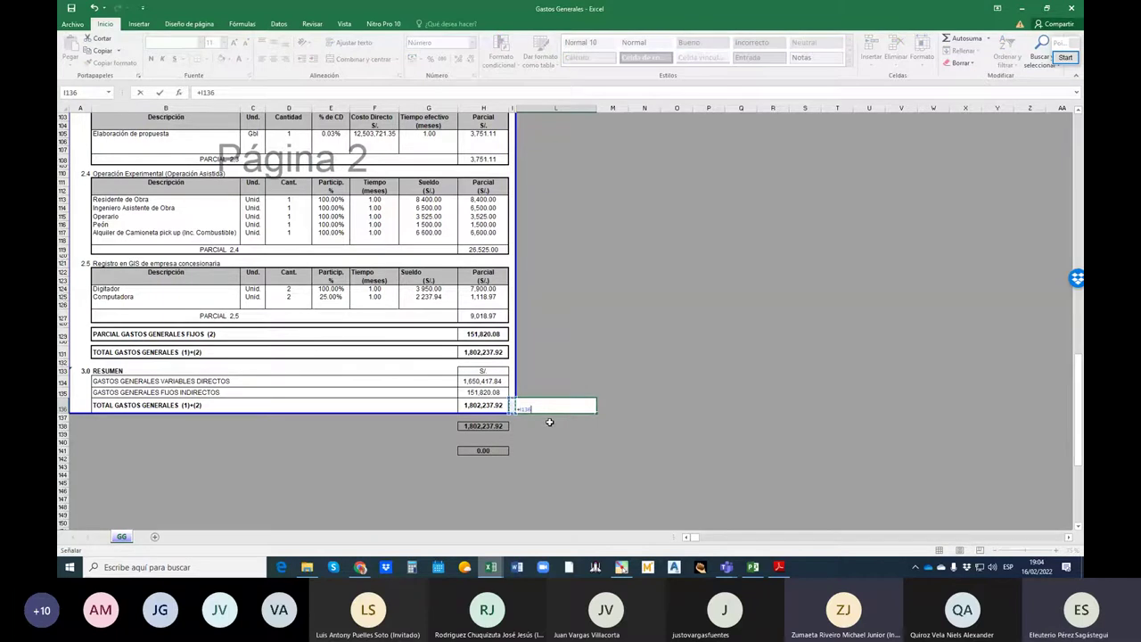
type("/")
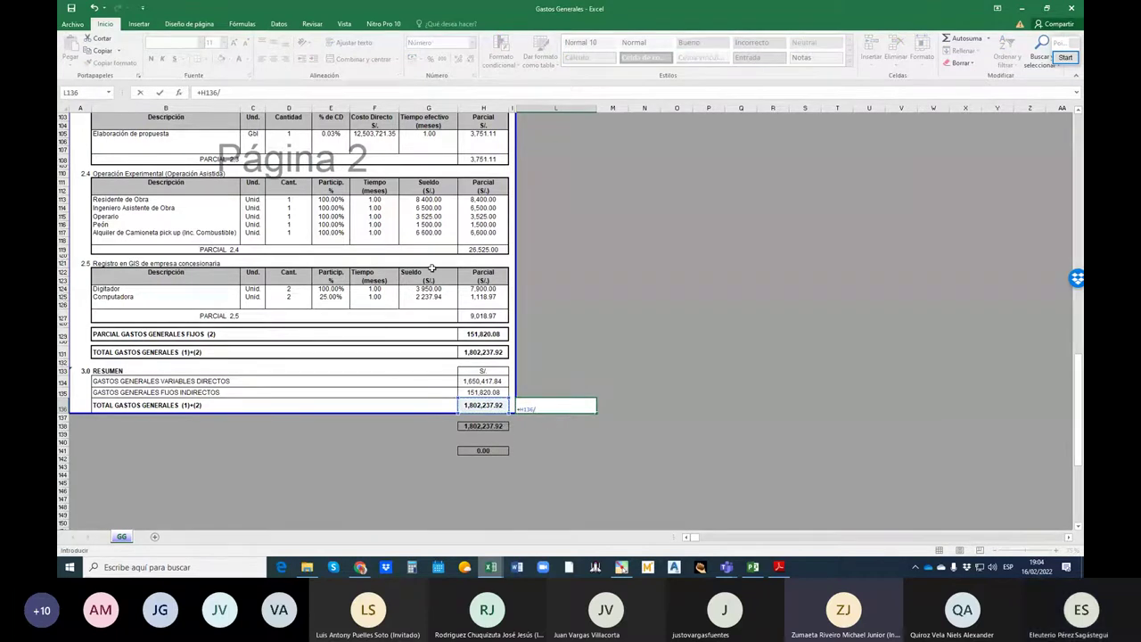
scroll(403, 301, "up", 6)
scroll(403, 301, "up", 20)
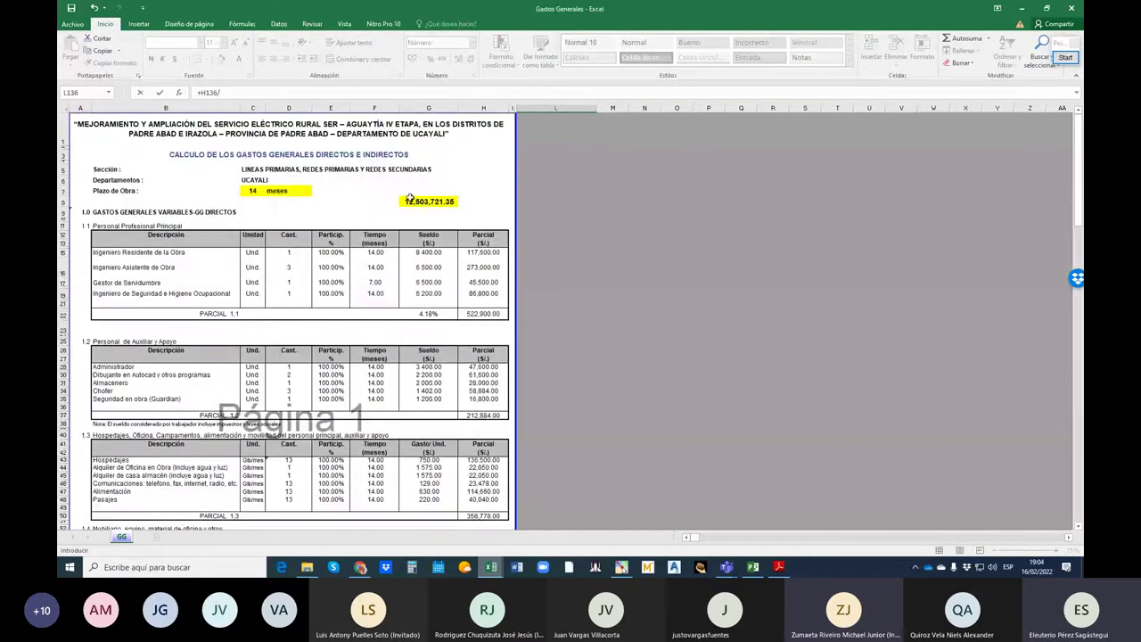
left_click(417, 202)
key("Return")
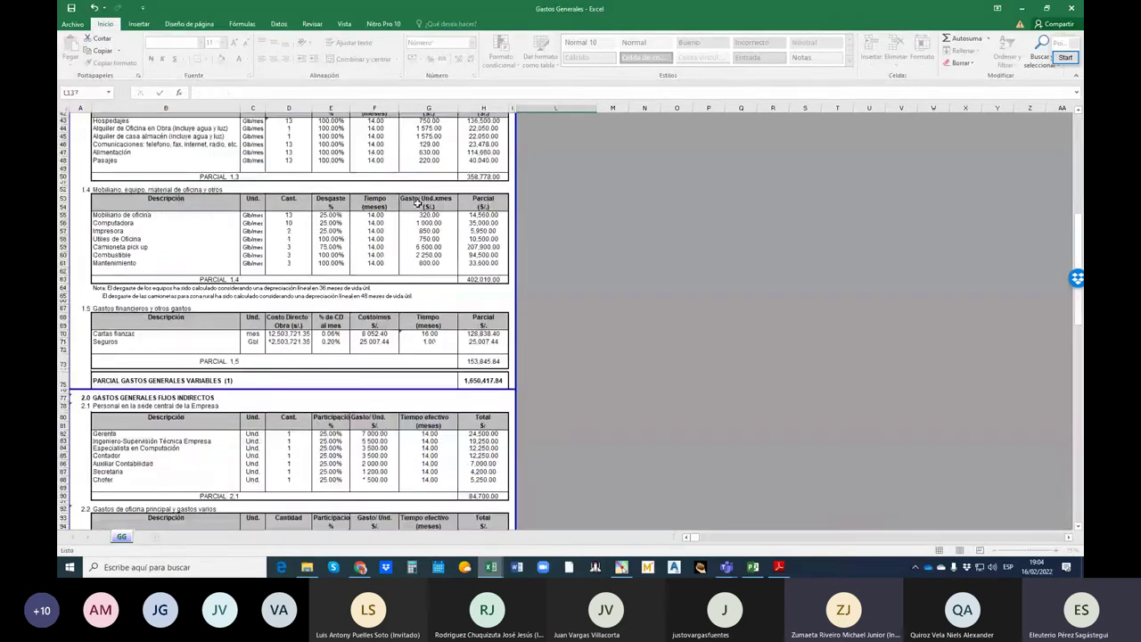
- Format the ratio in L136 as a percentage with two decimals and set its font size to 16
left_click(581, 487)
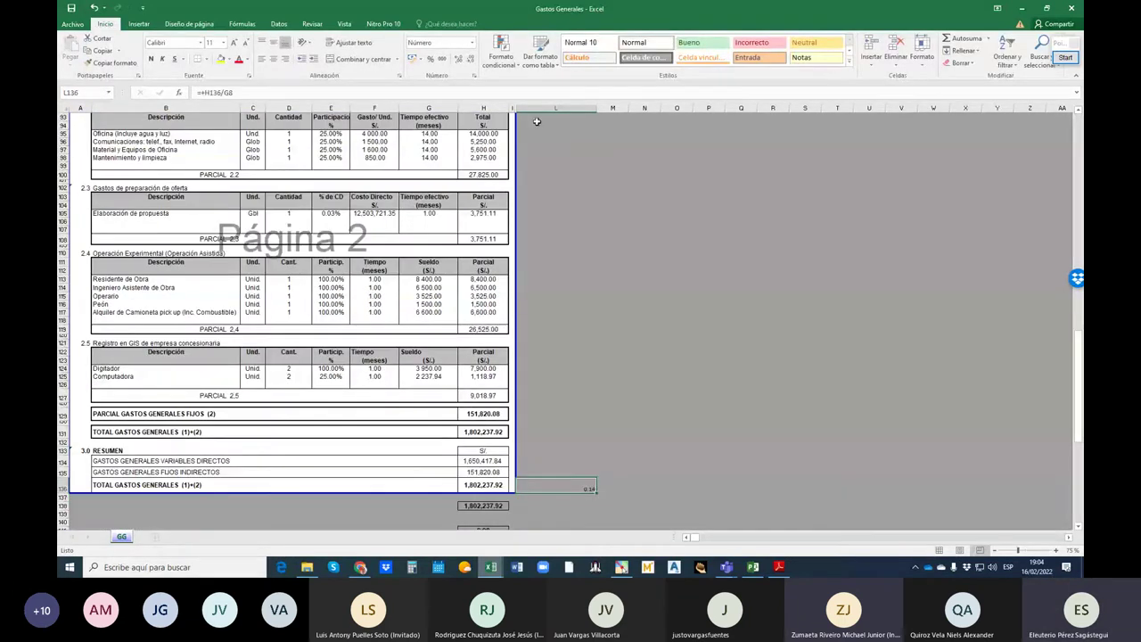
left_click(457, 61)
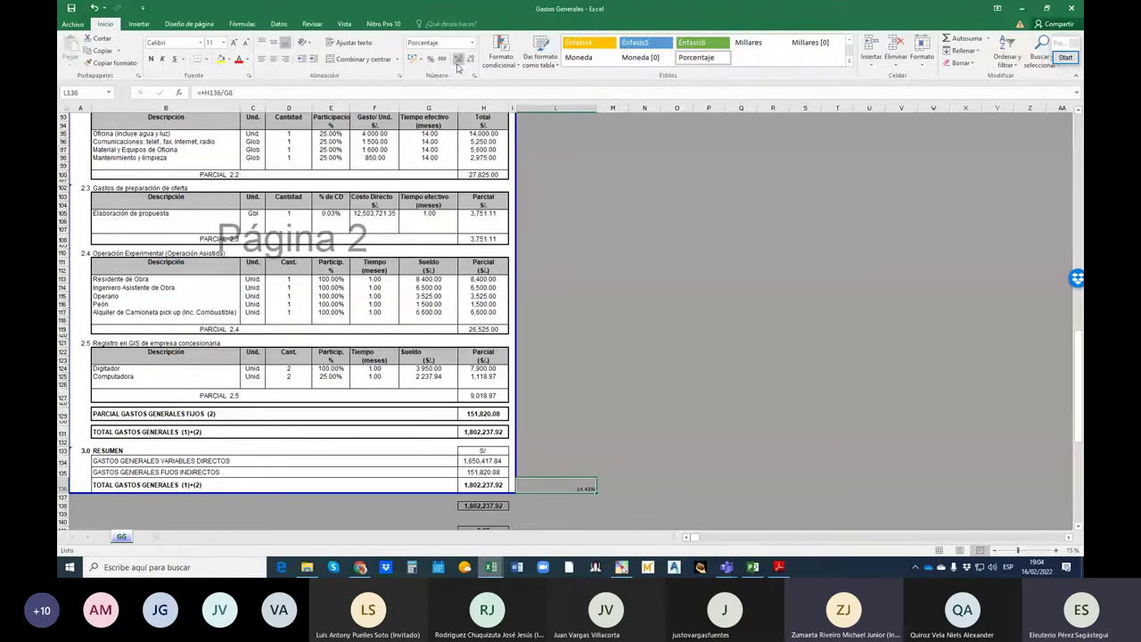
left_click(224, 43)
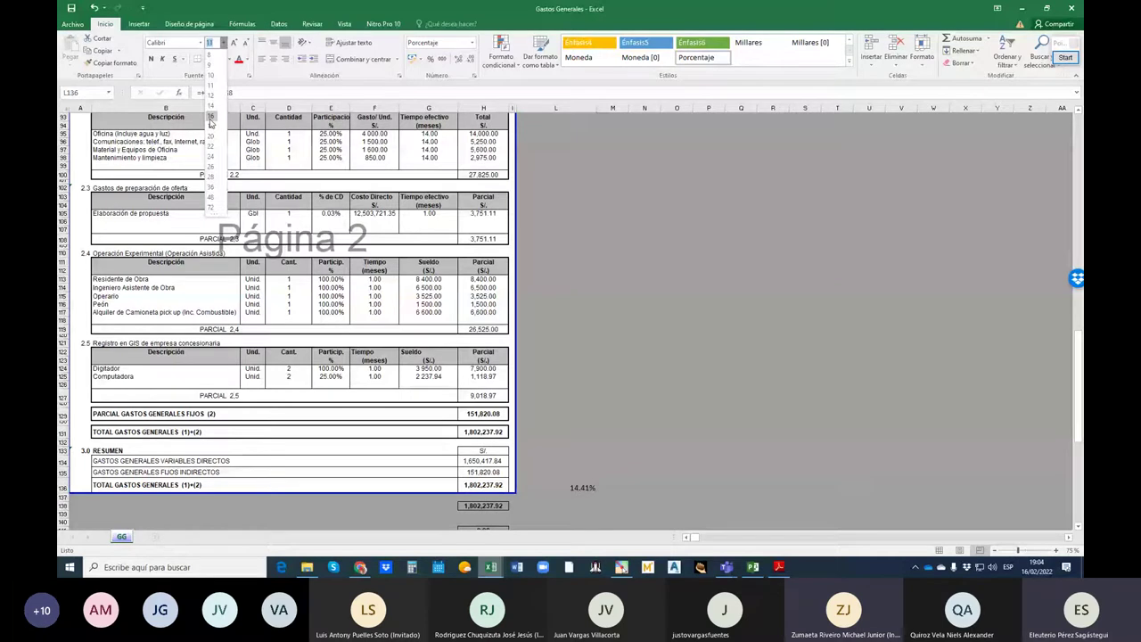
left_click(210, 118)
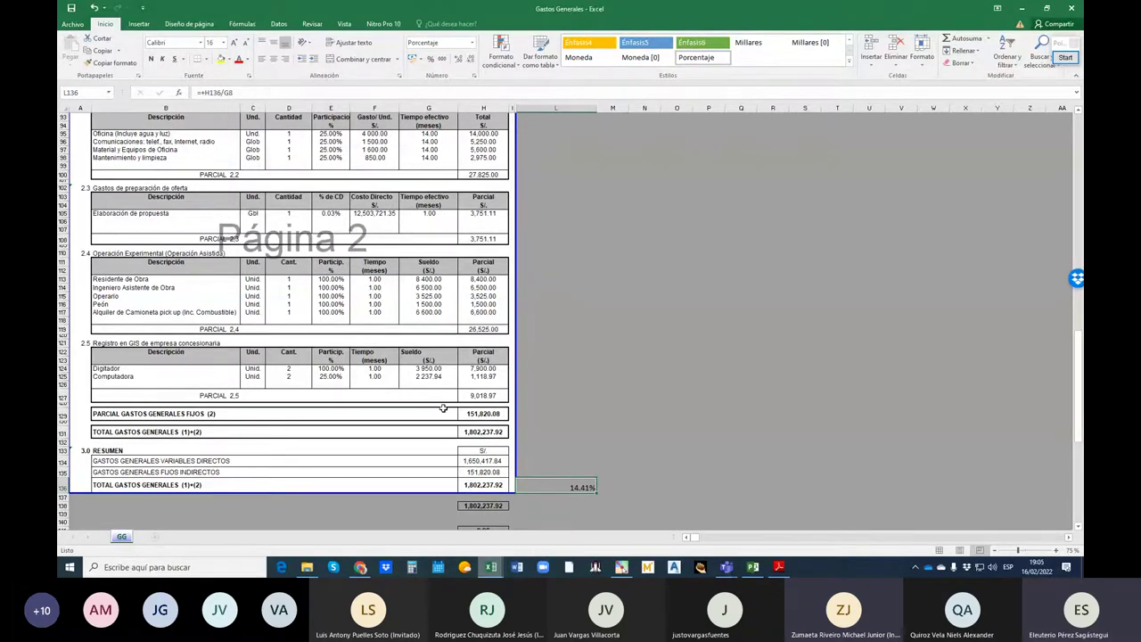
- Review the fixed and variable expense tables up to the project's term and direct cost, and return to the Resumen
scroll(443, 409, "up", 1)
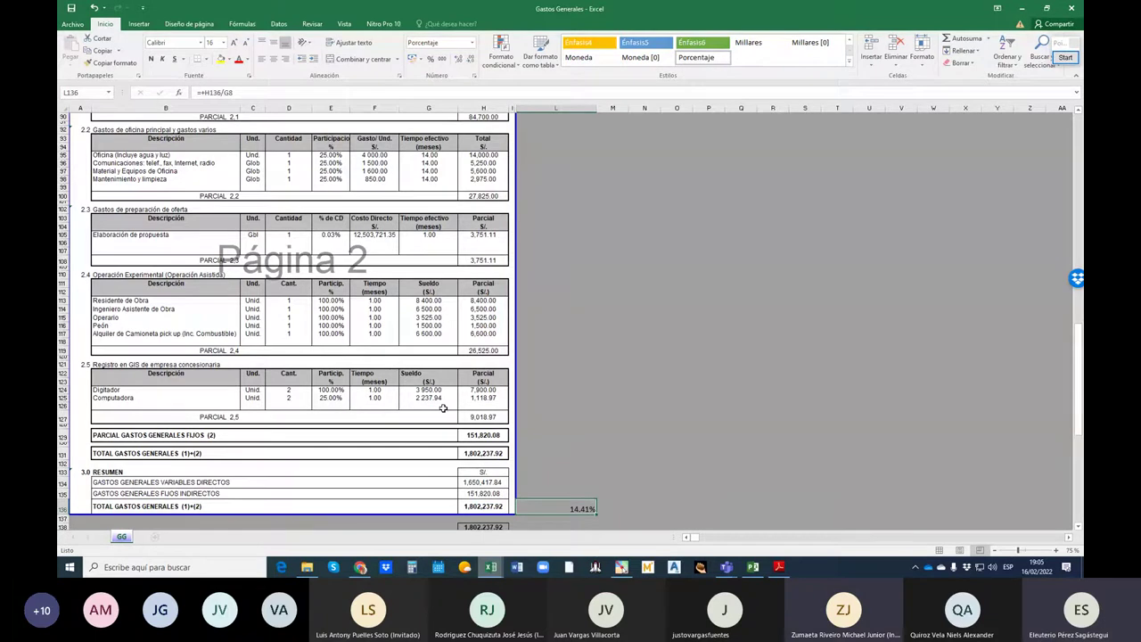
scroll(443, 408, "up", 3)
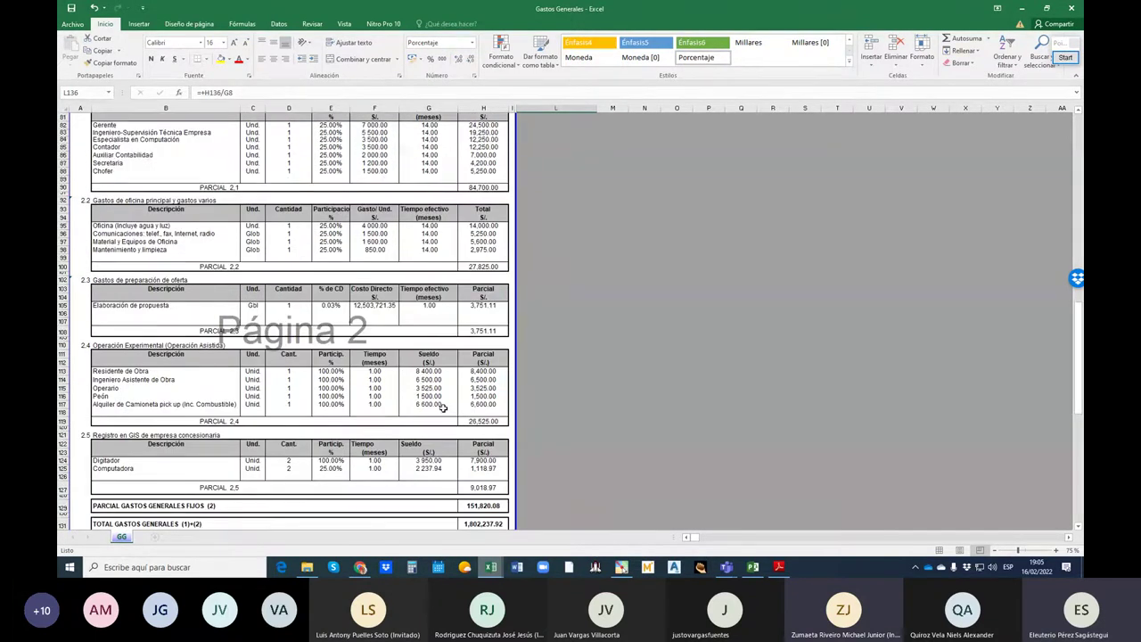
scroll(443, 408, "up", 11)
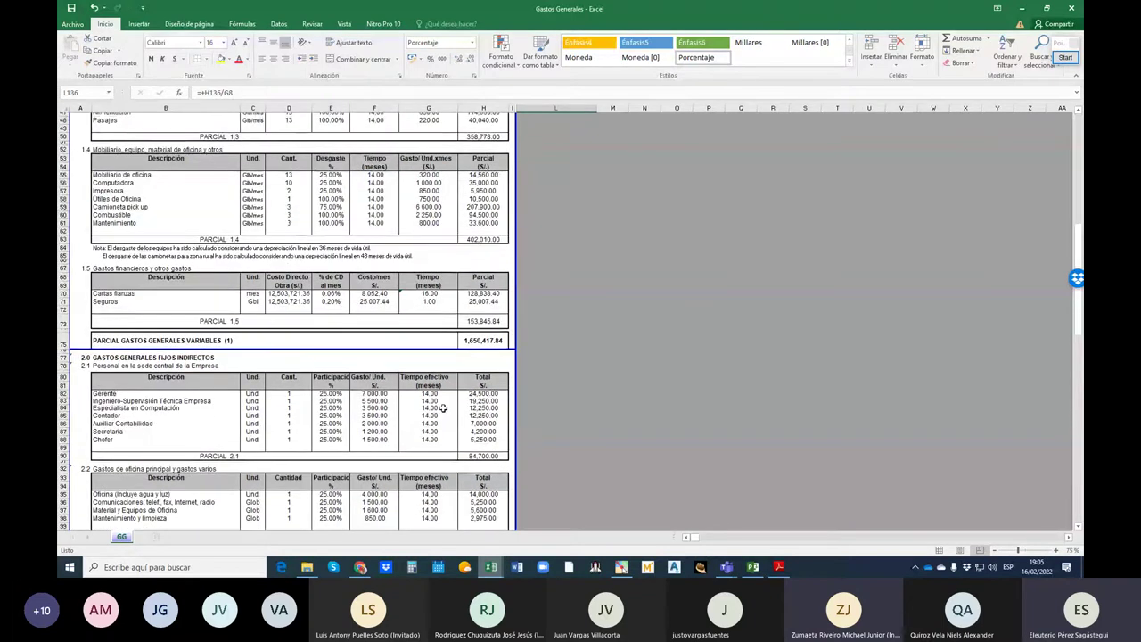
scroll(443, 408, "up", 15)
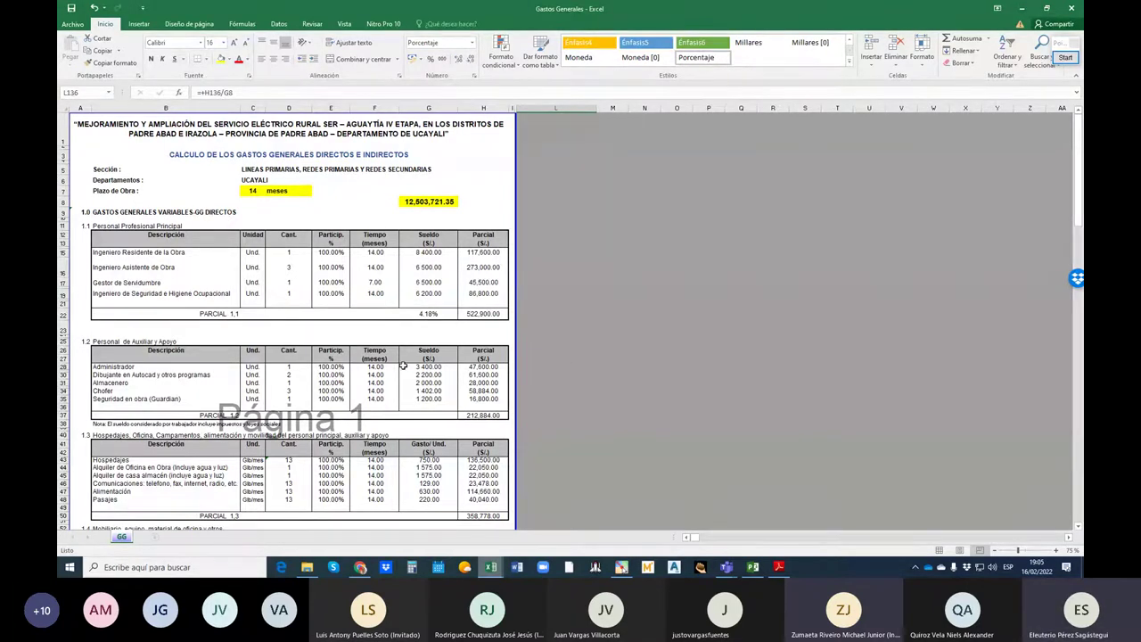
scroll(294, 408, "down", 20)
scroll(293, 407, "down", 10)
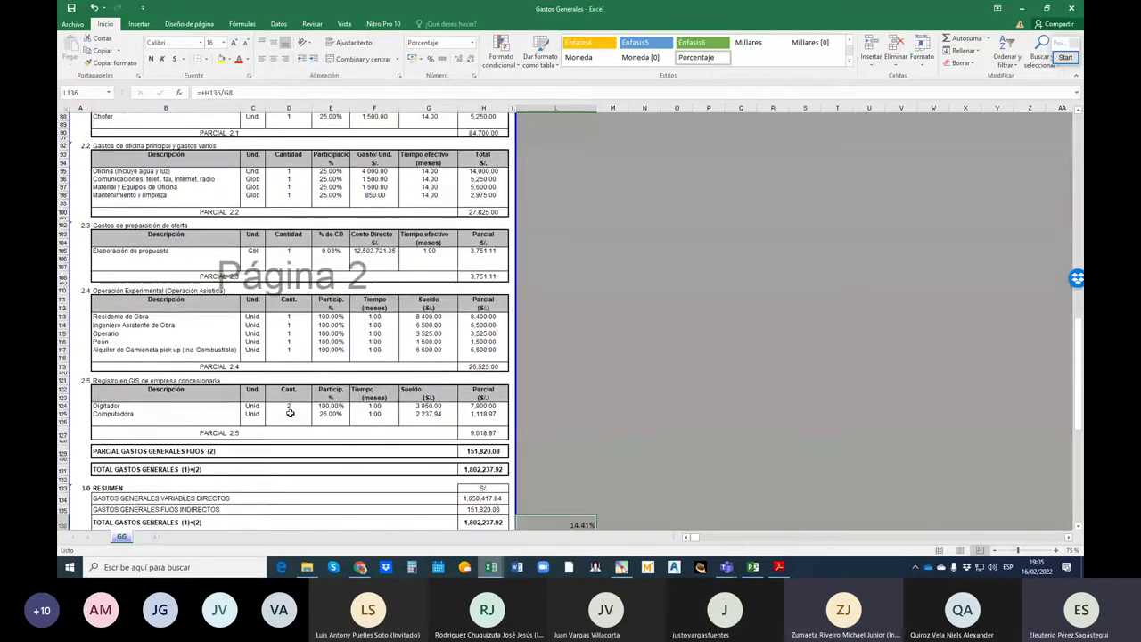
- Go through the headings of section 2.5 Registro en GIS de empresa concesionaria and section 2.4 Operación Experimental (Operación Asistida)
scroll(228, 407, "up", 2)
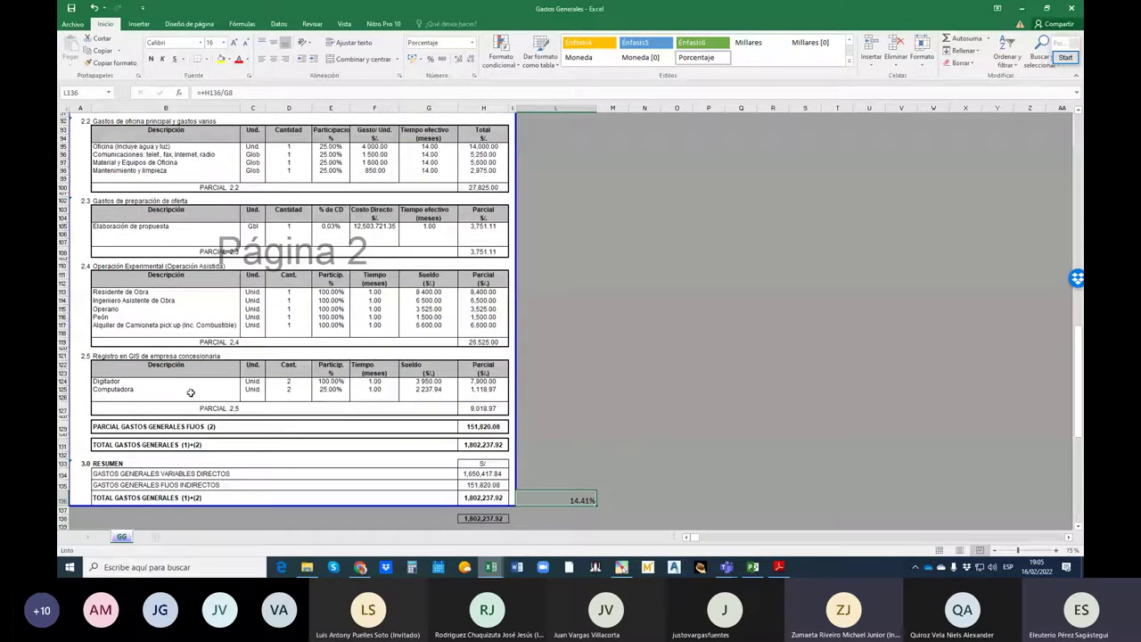
left_click(146, 355)
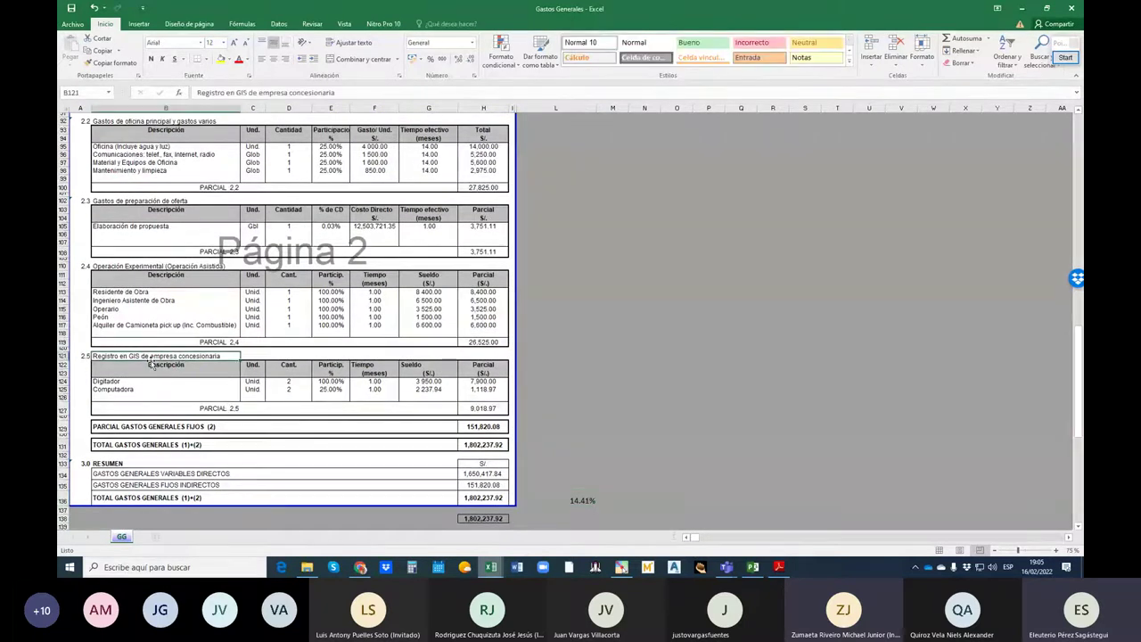
left_click(136, 265)
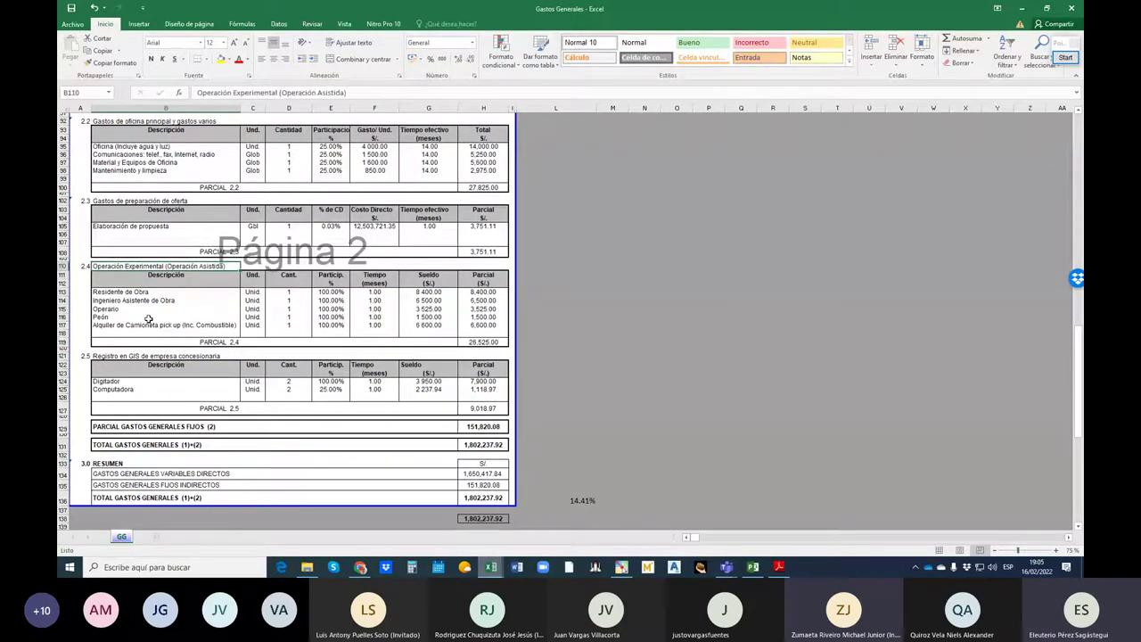
scroll(325, 402, "up", 4)
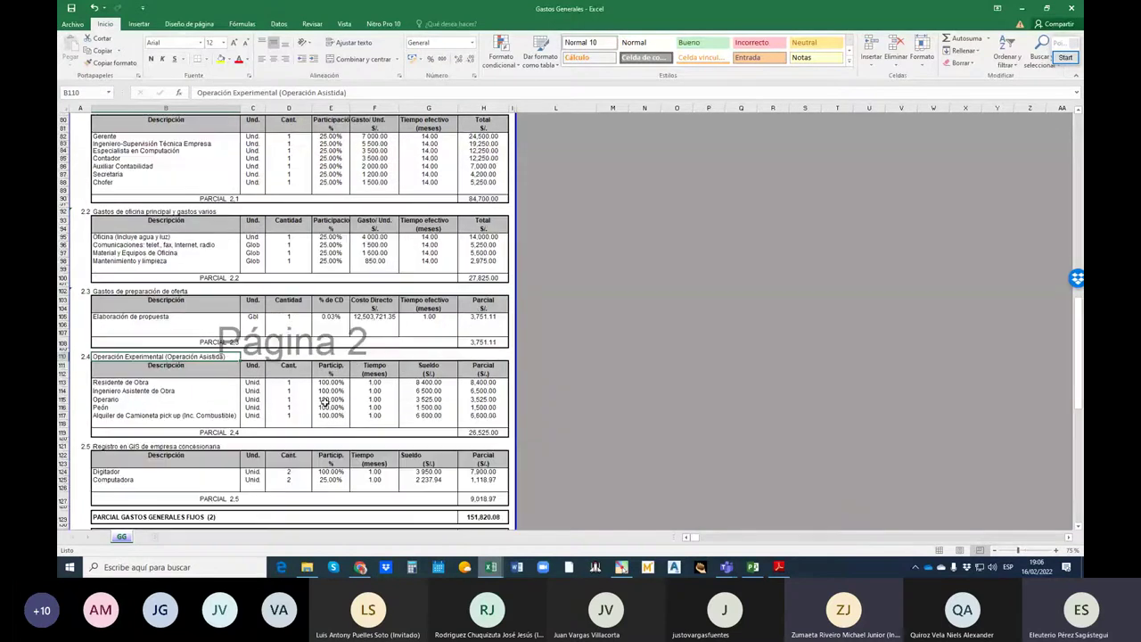